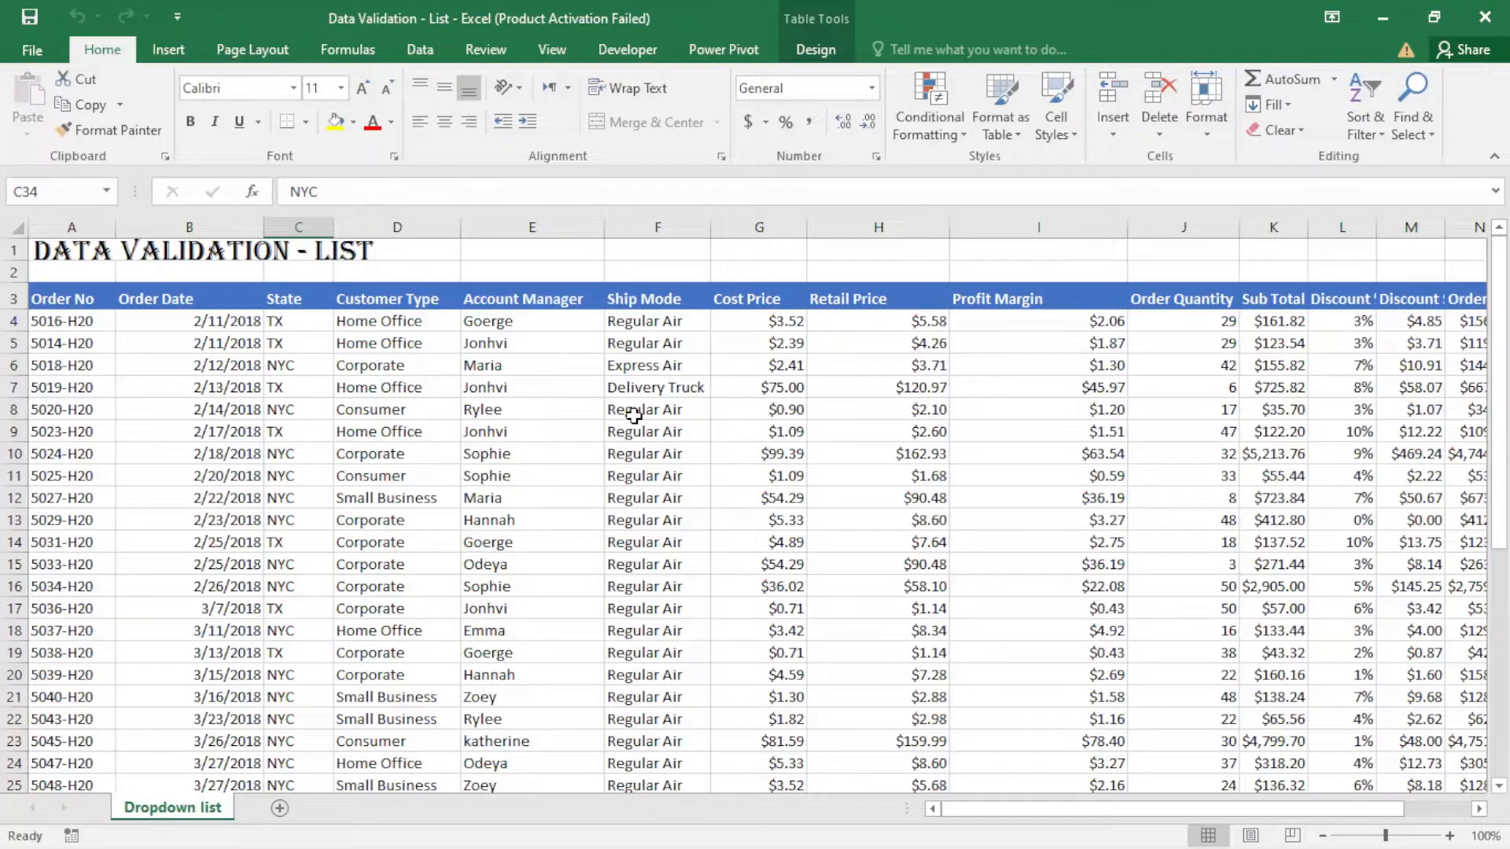
- Apply list data validation with the source TX,NYC to all State cells from C4 to the end of the column
click(420, 48)
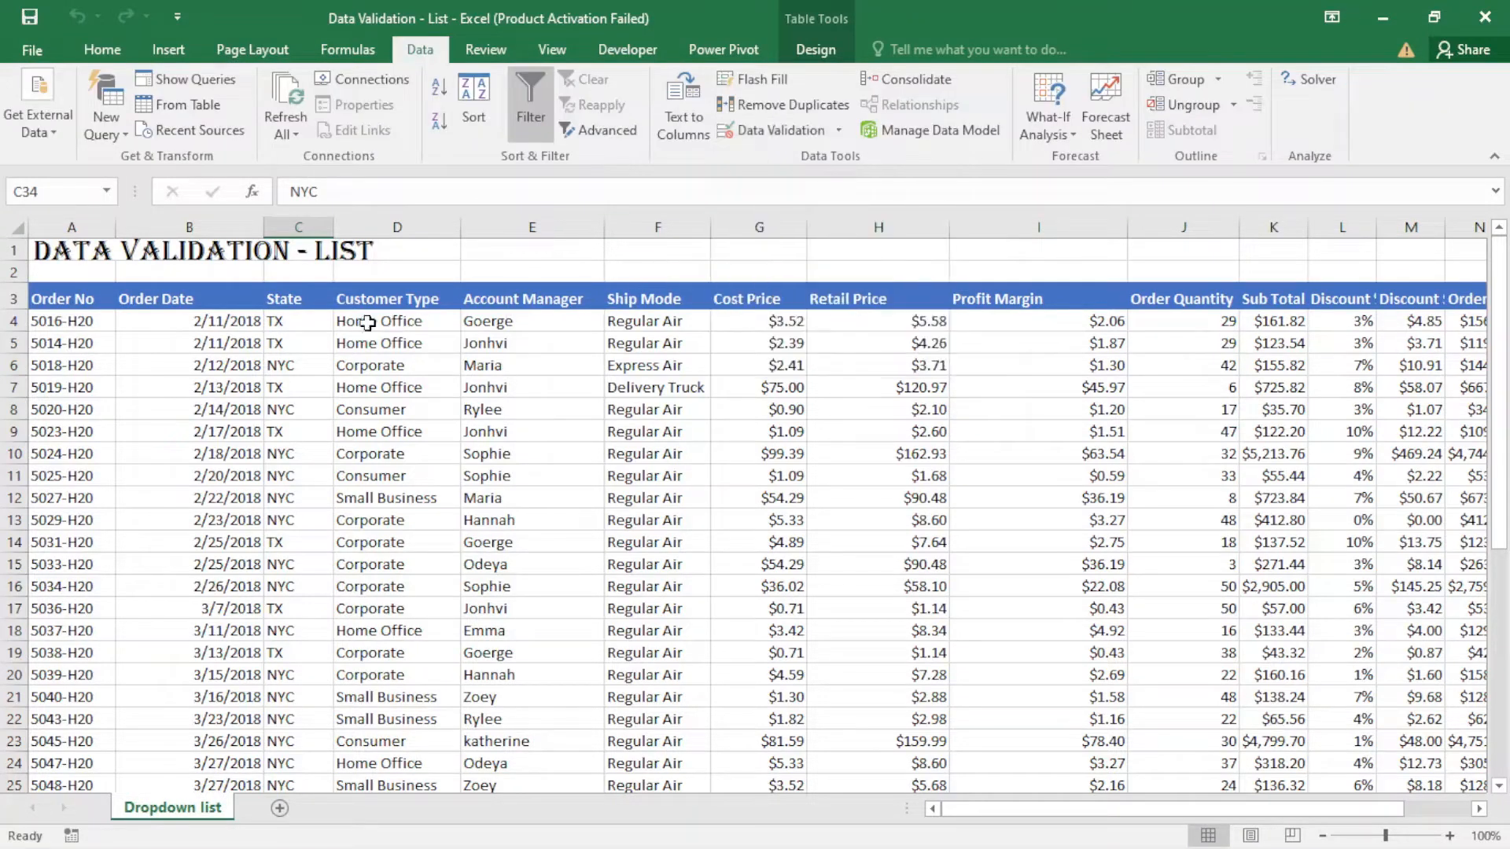
click(318, 319)
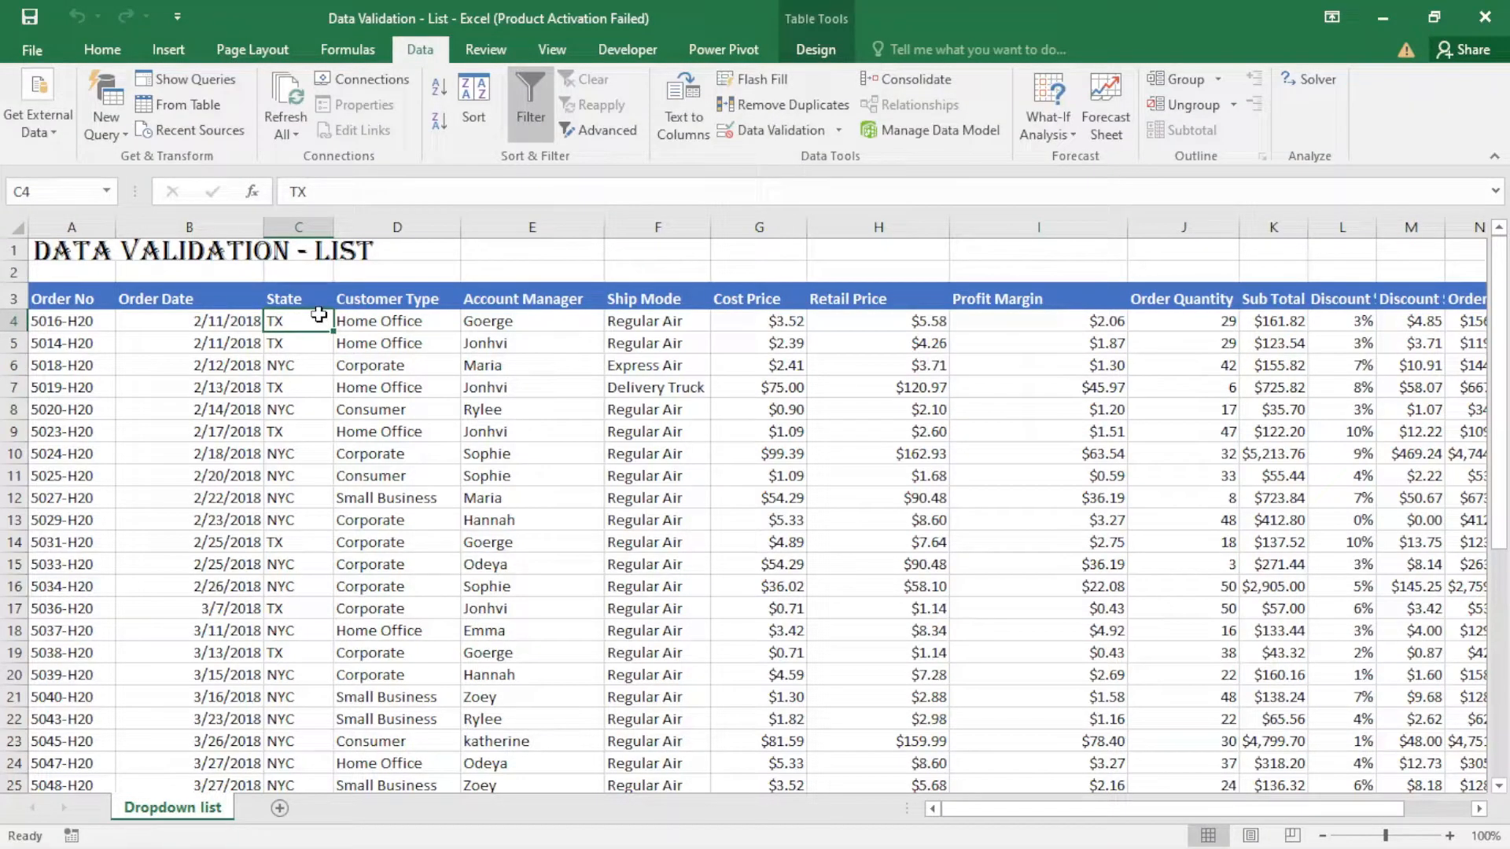
key(ctrl+shift+Down)
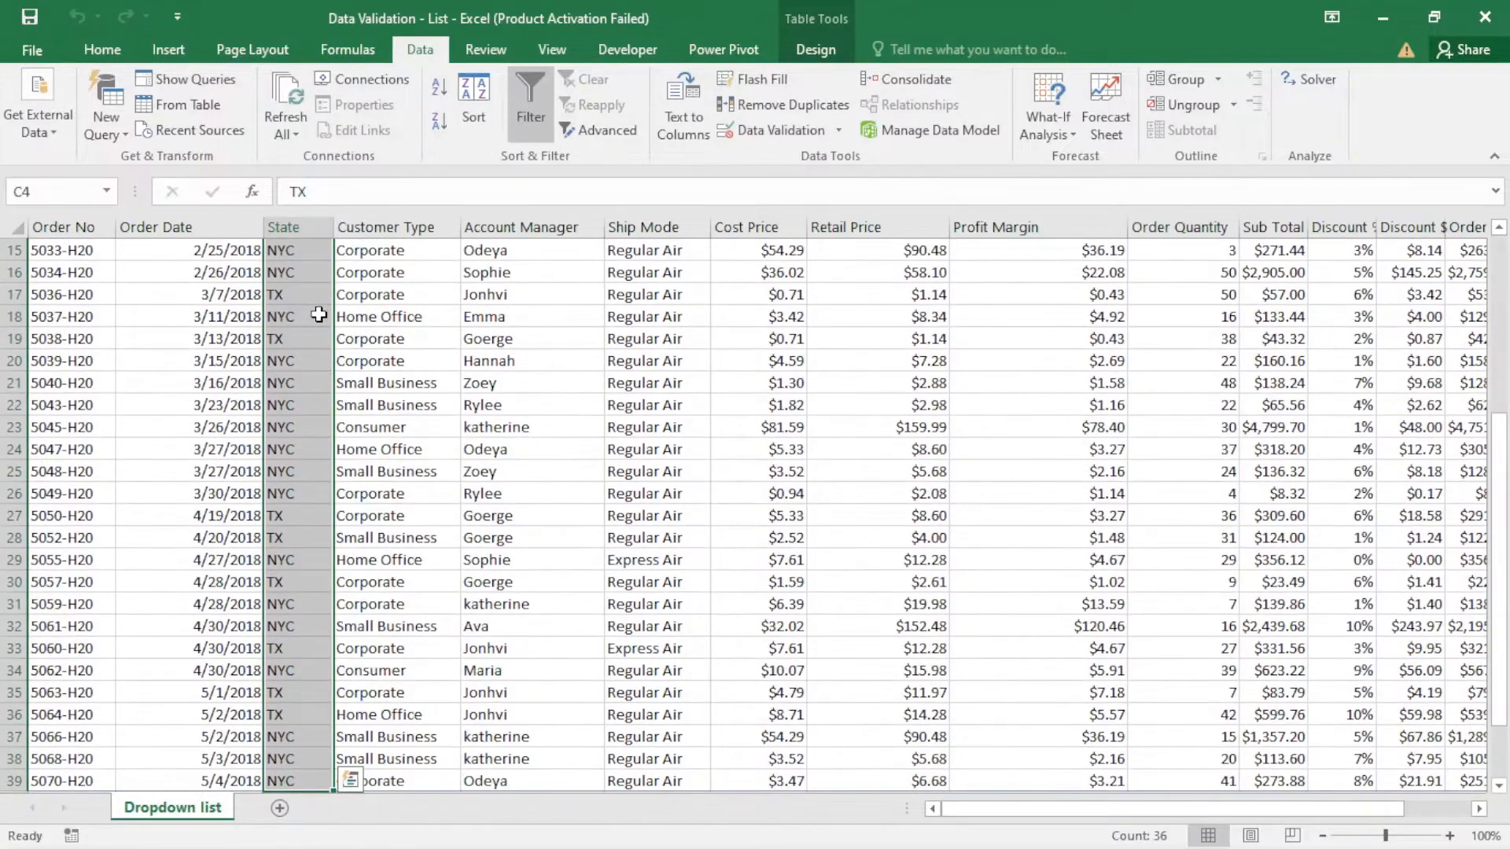
click(755, 130)
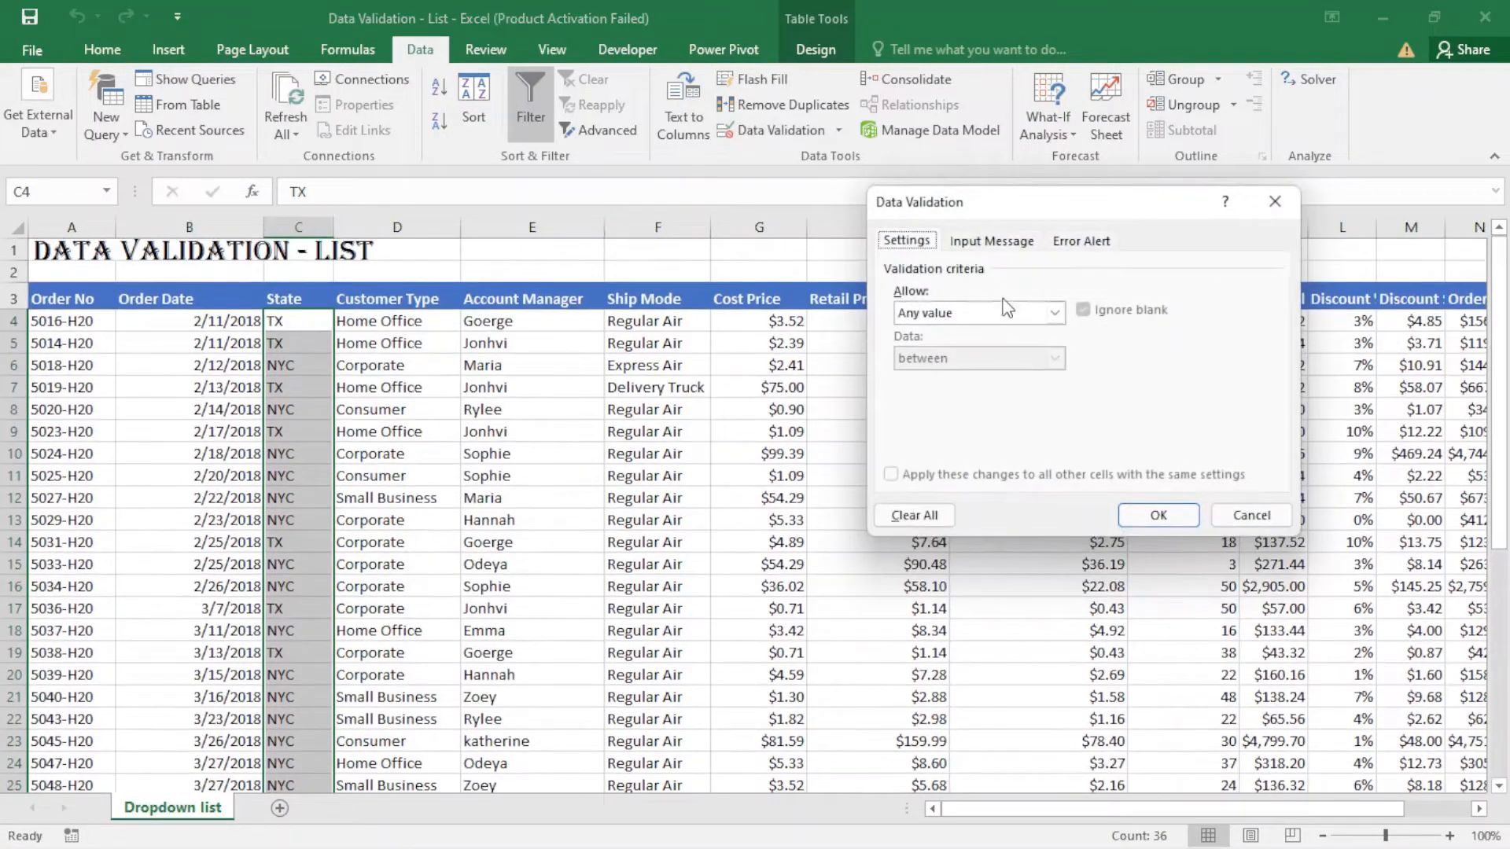
click(1055, 313)
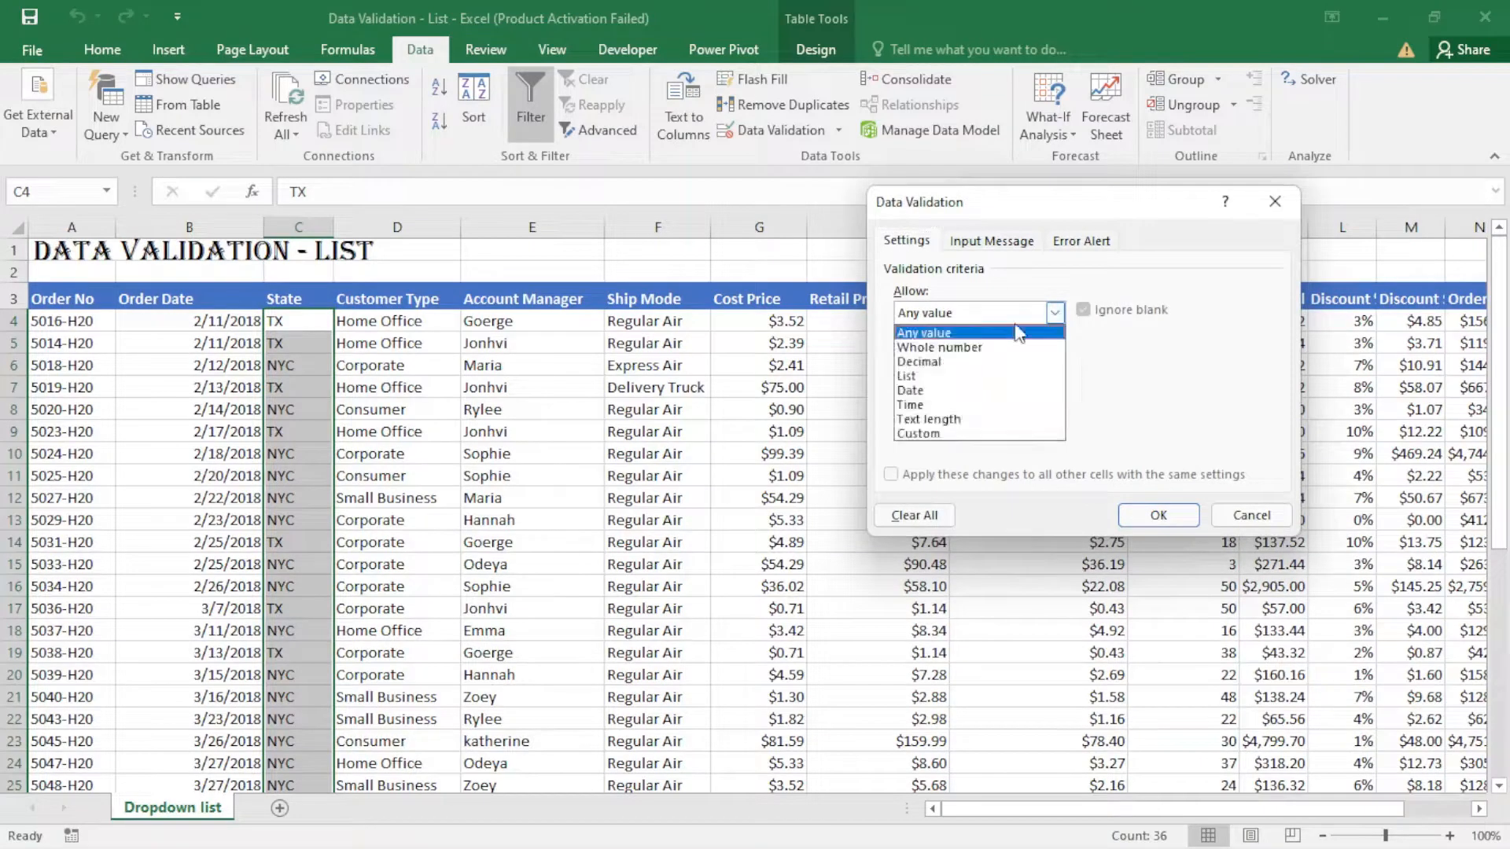
click(939, 377)
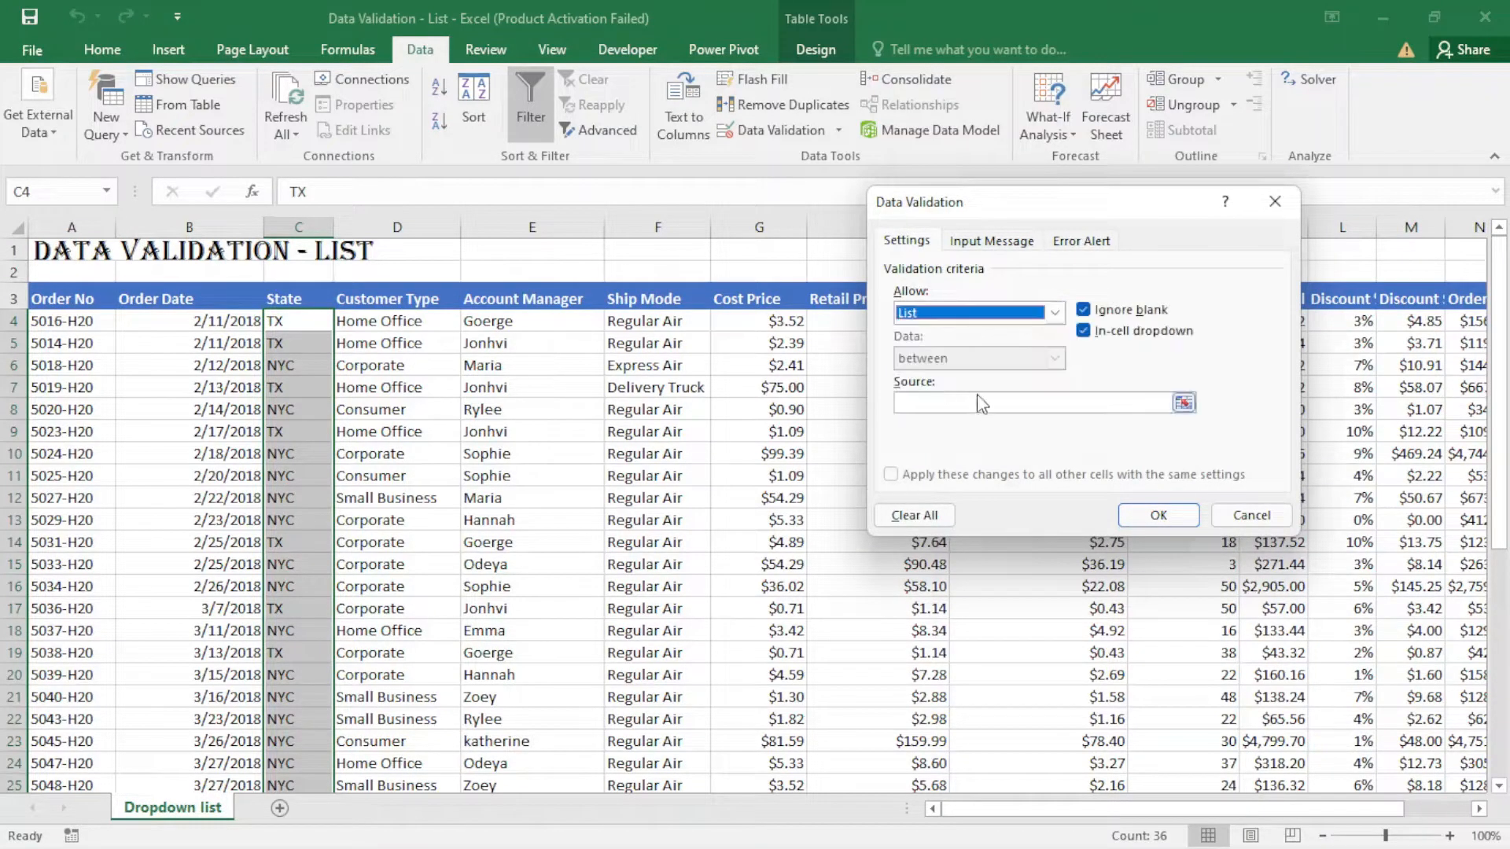
click(937, 403)
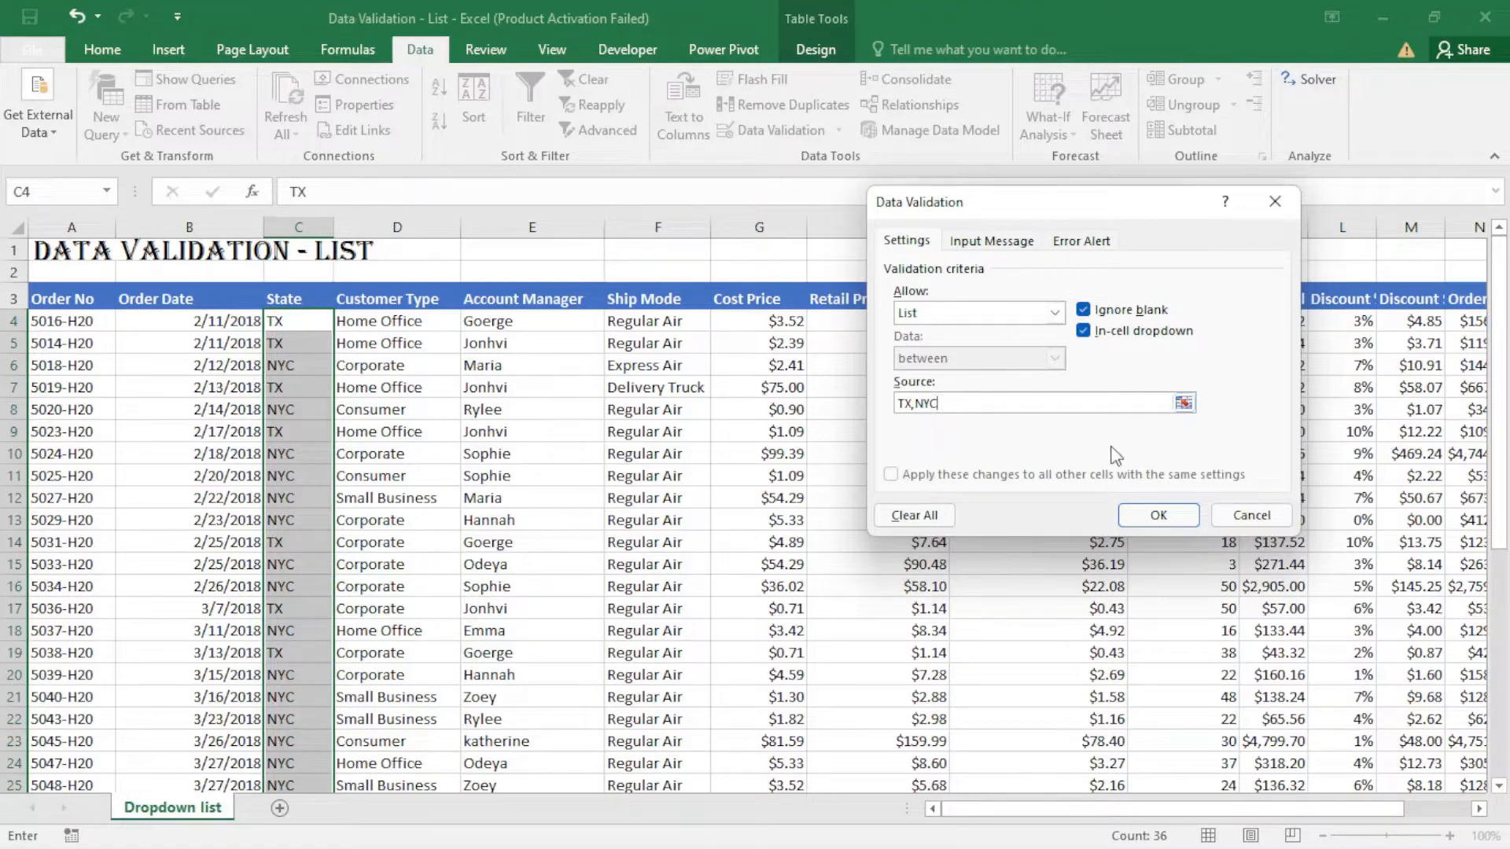
click(1157, 515)
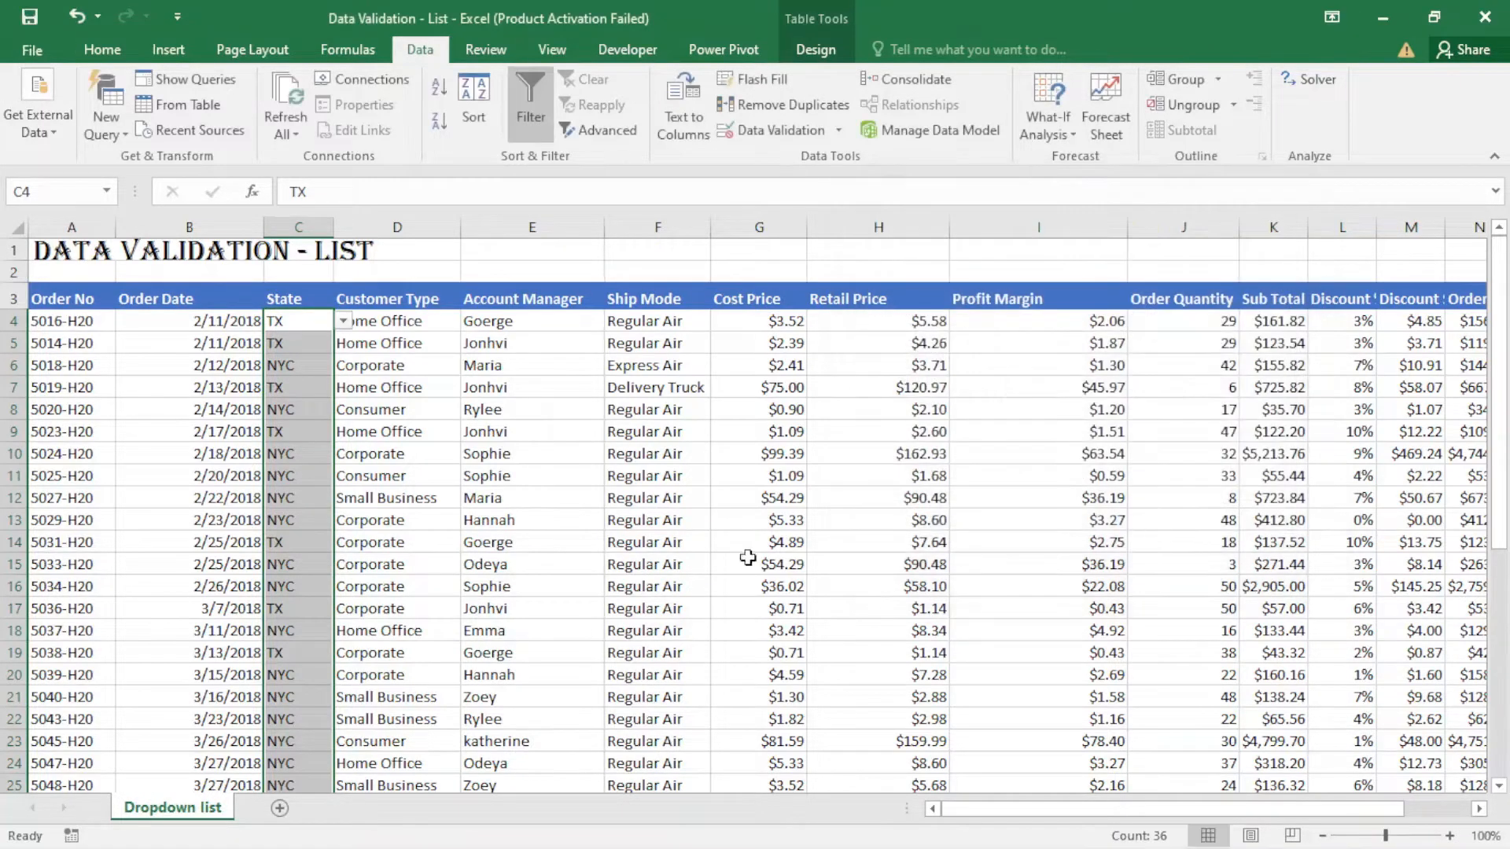
- Check the dropdown options in State cells C12, C11 and C9 without changing their values
click(315, 500)
click(343, 498)
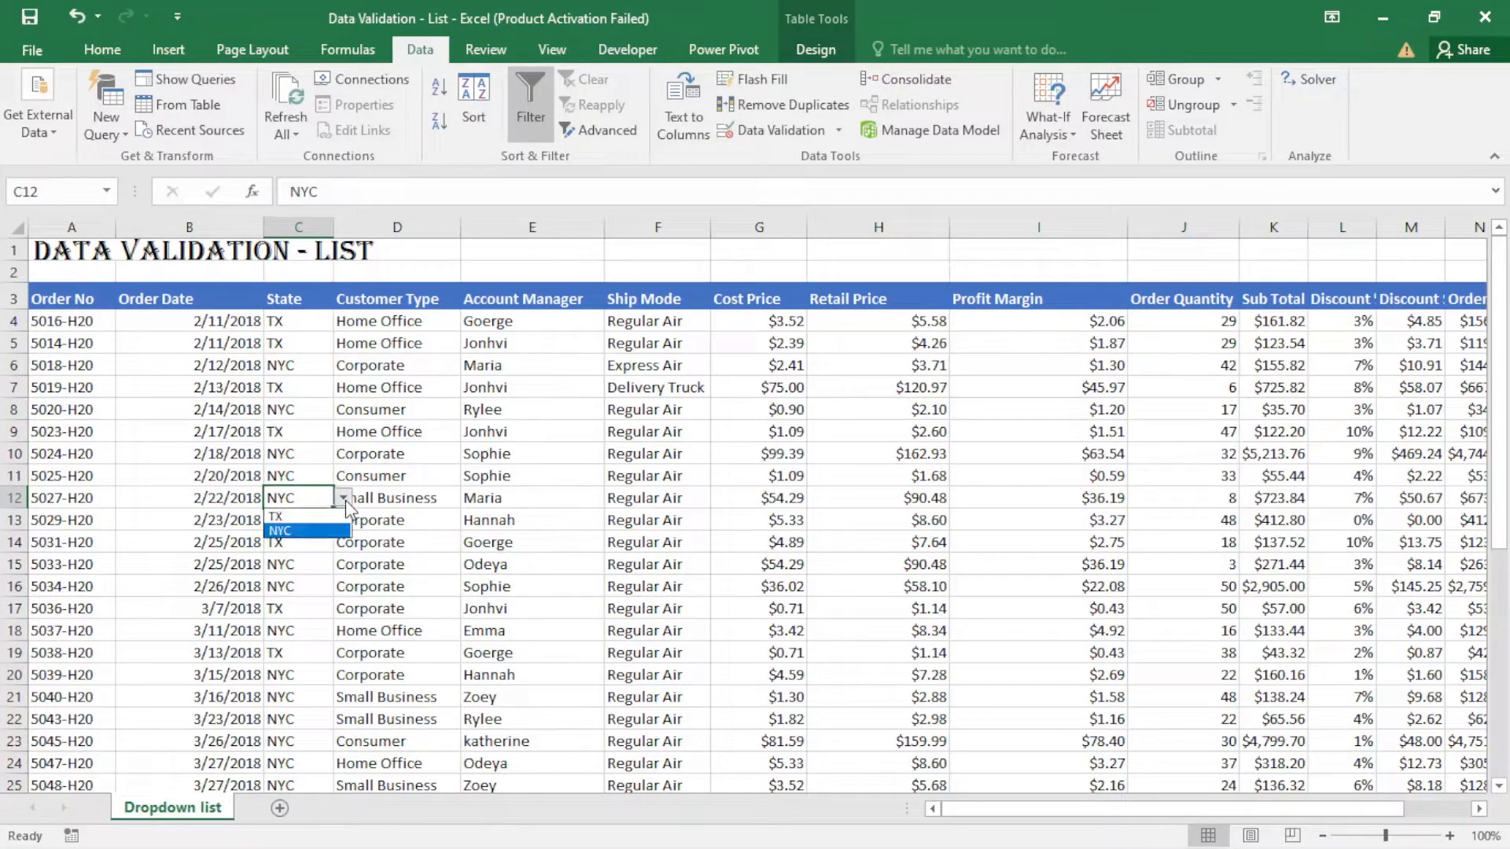
click(307, 477)
click(306, 475)
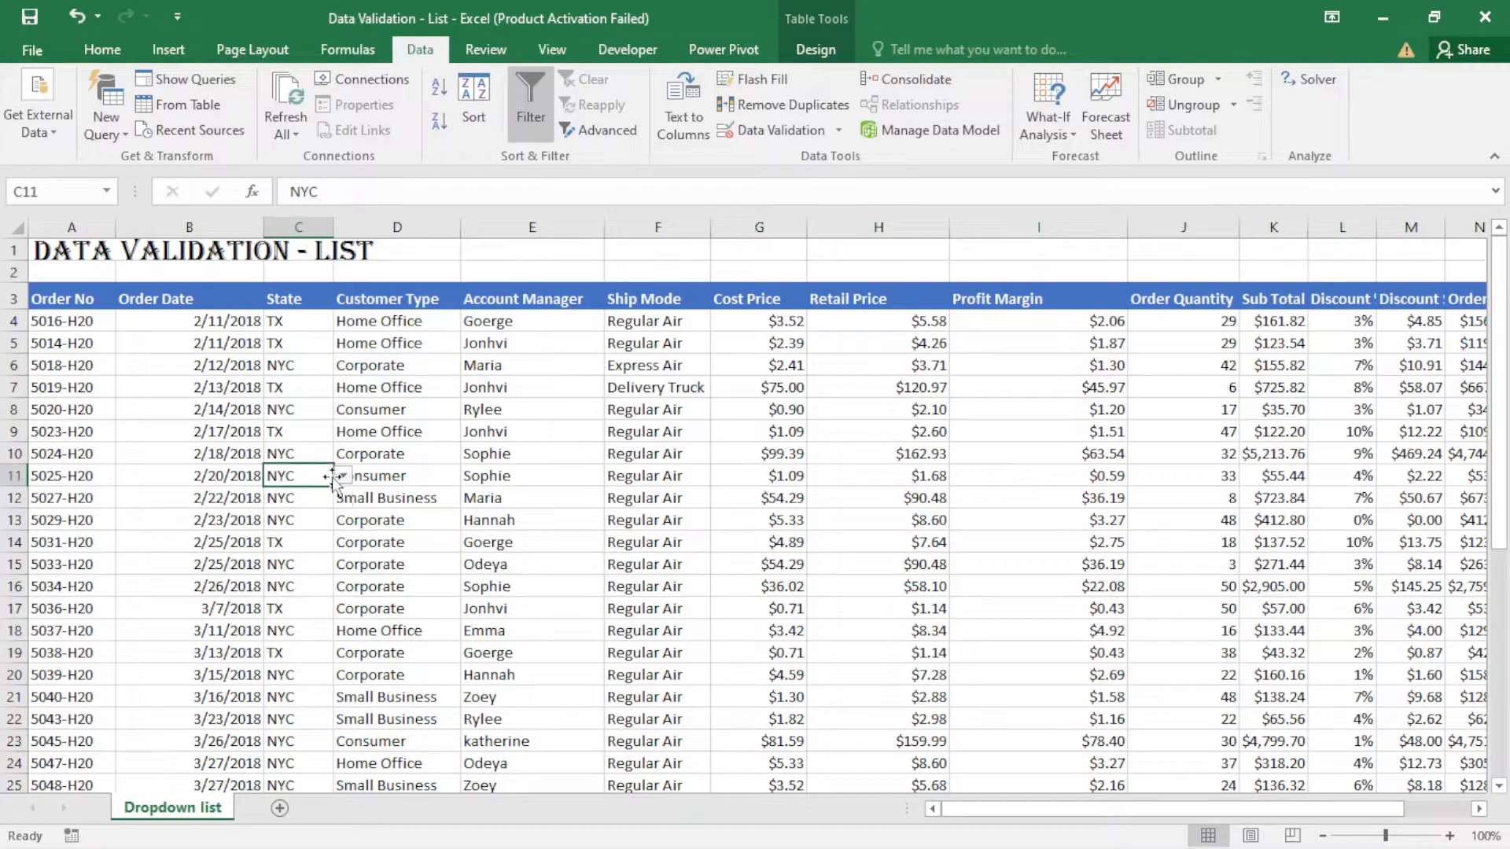
click(343, 476)
click(313, 437)
click(311, 432)
click(344, 431)
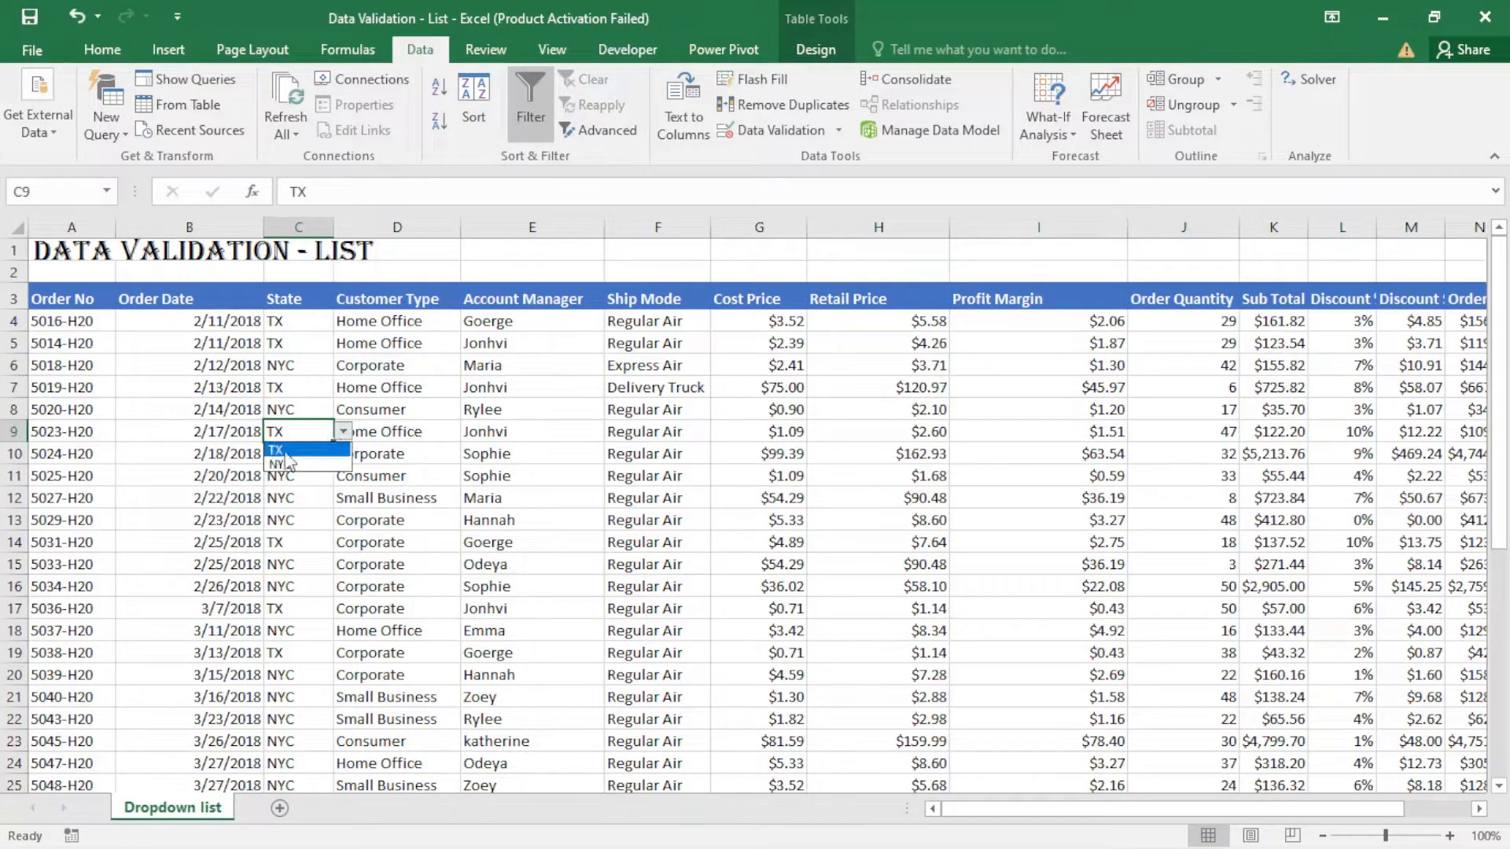
click(345, 431)
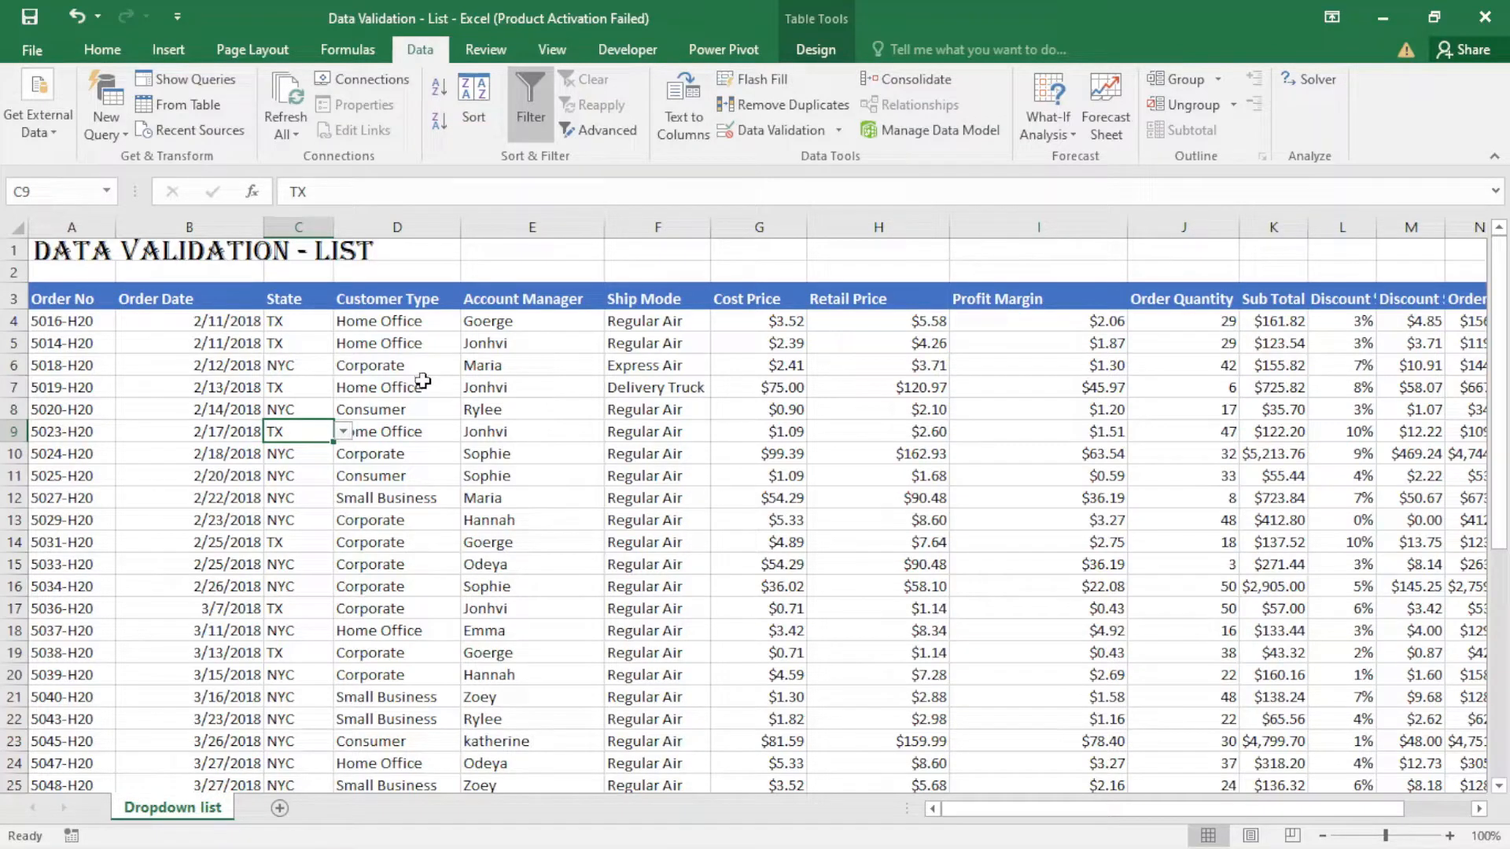
- Add a new worksheet and copy the Customer Type column, including its header, from the Dropdown list sheet
click(279, 808)
click(186, 810)
click(393, 324)
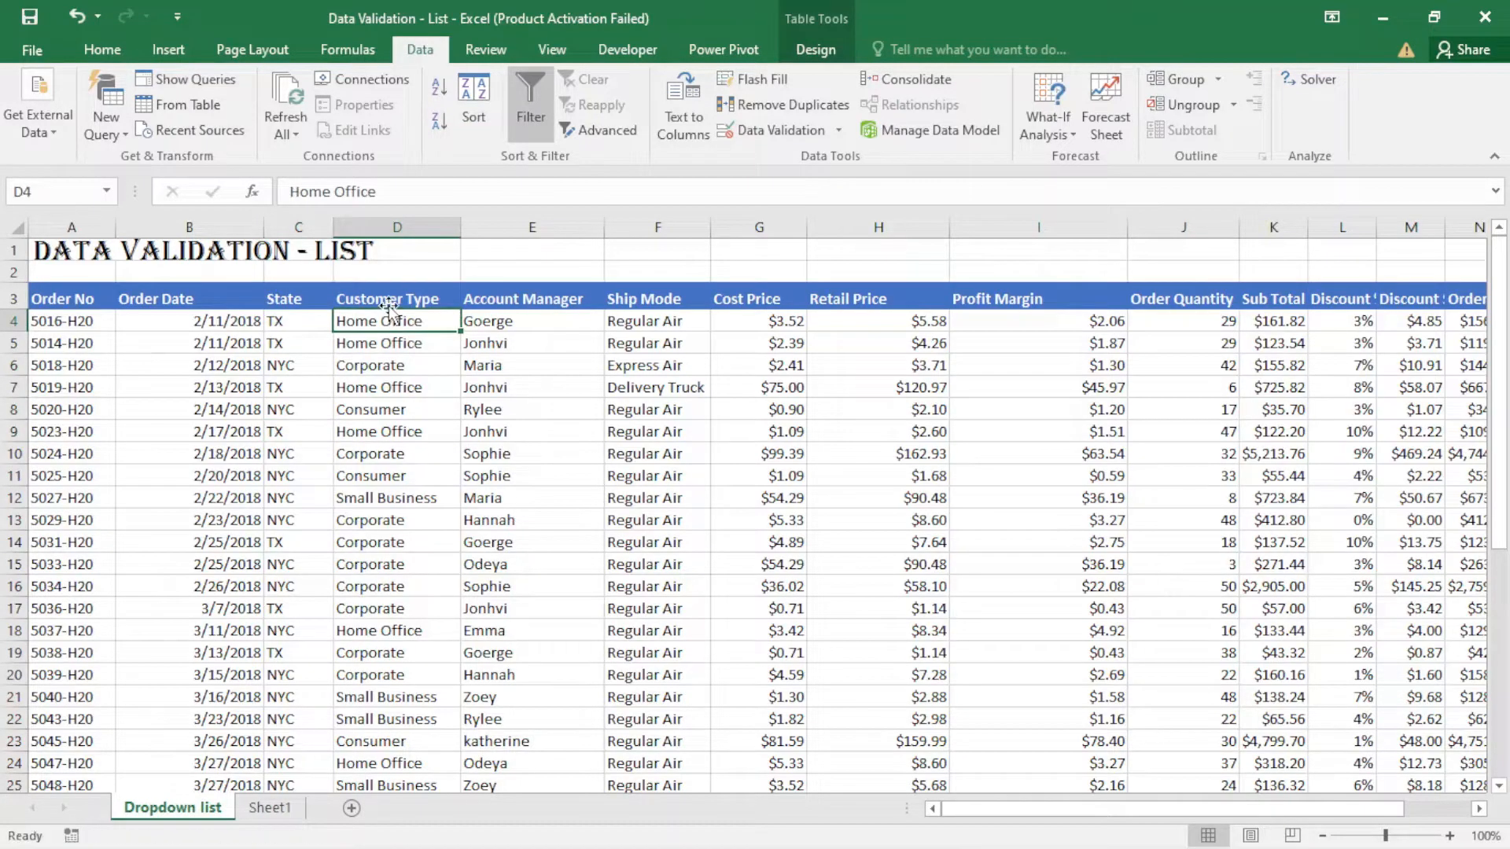
click(389, 300)
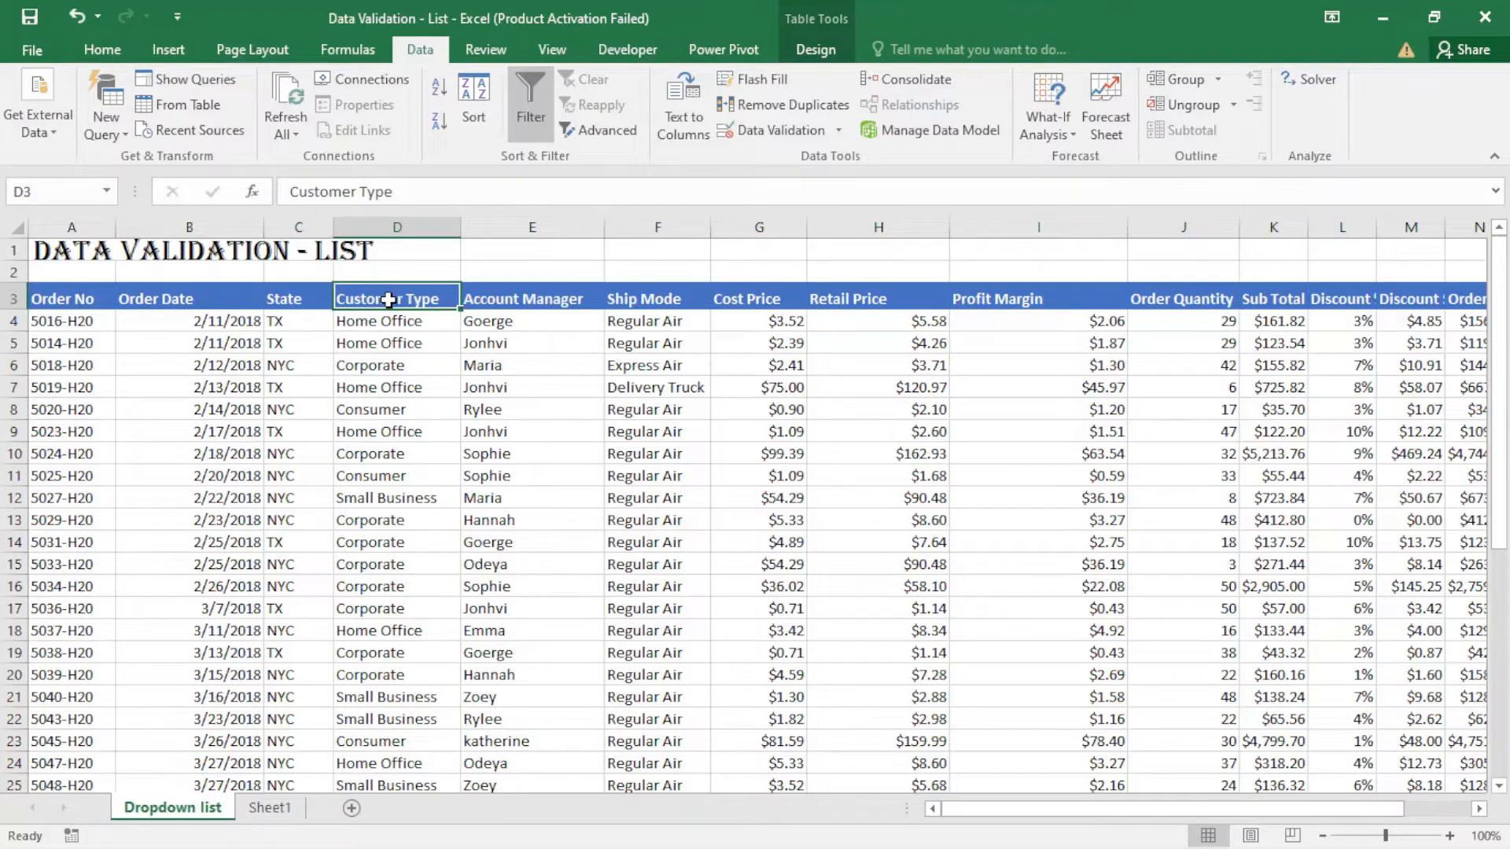
key(ctrl+shift+Down)
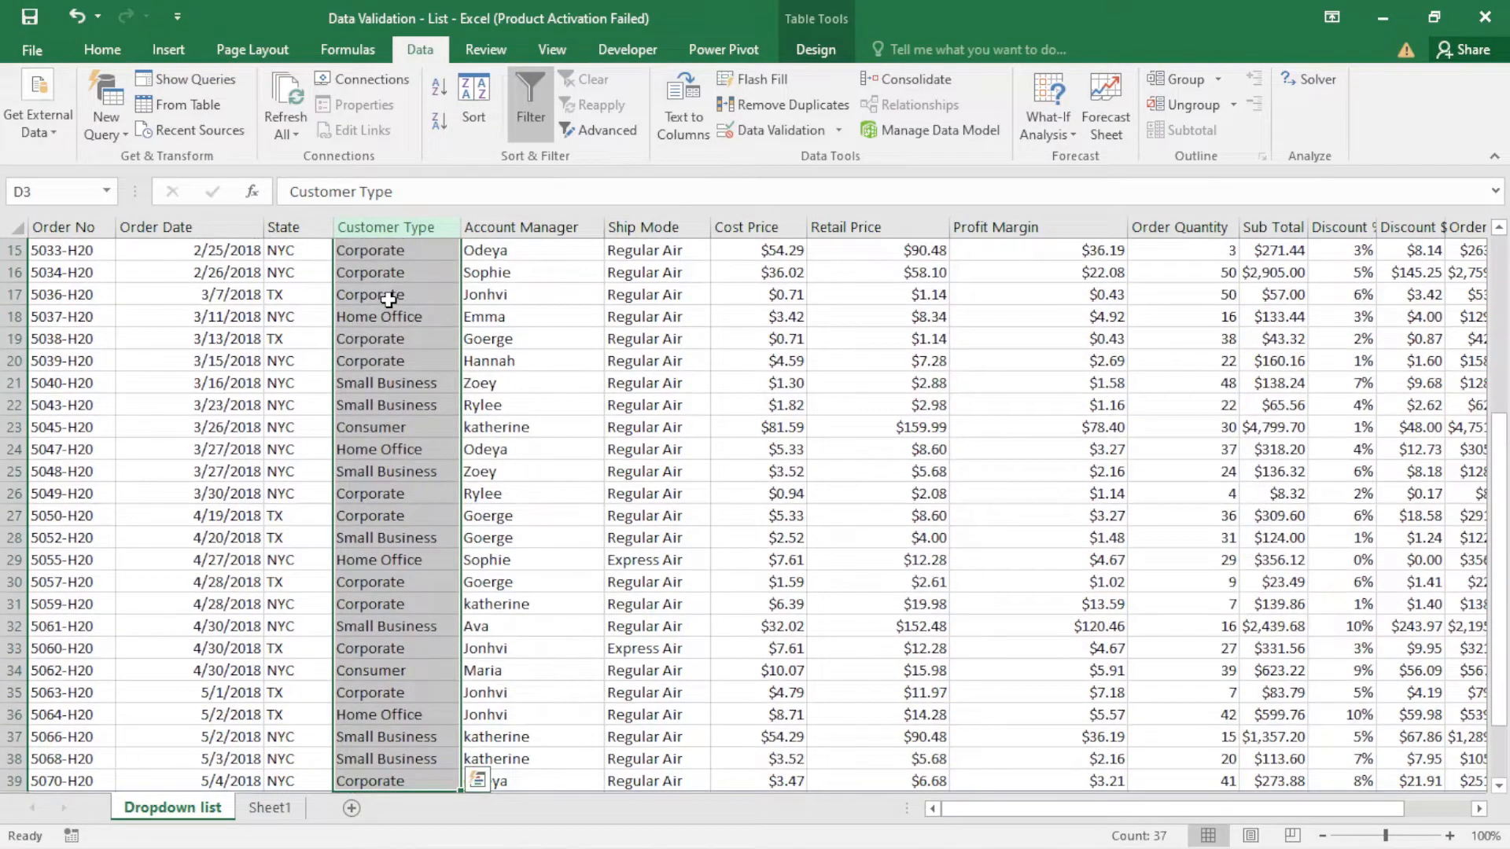
key(ctrl+c)
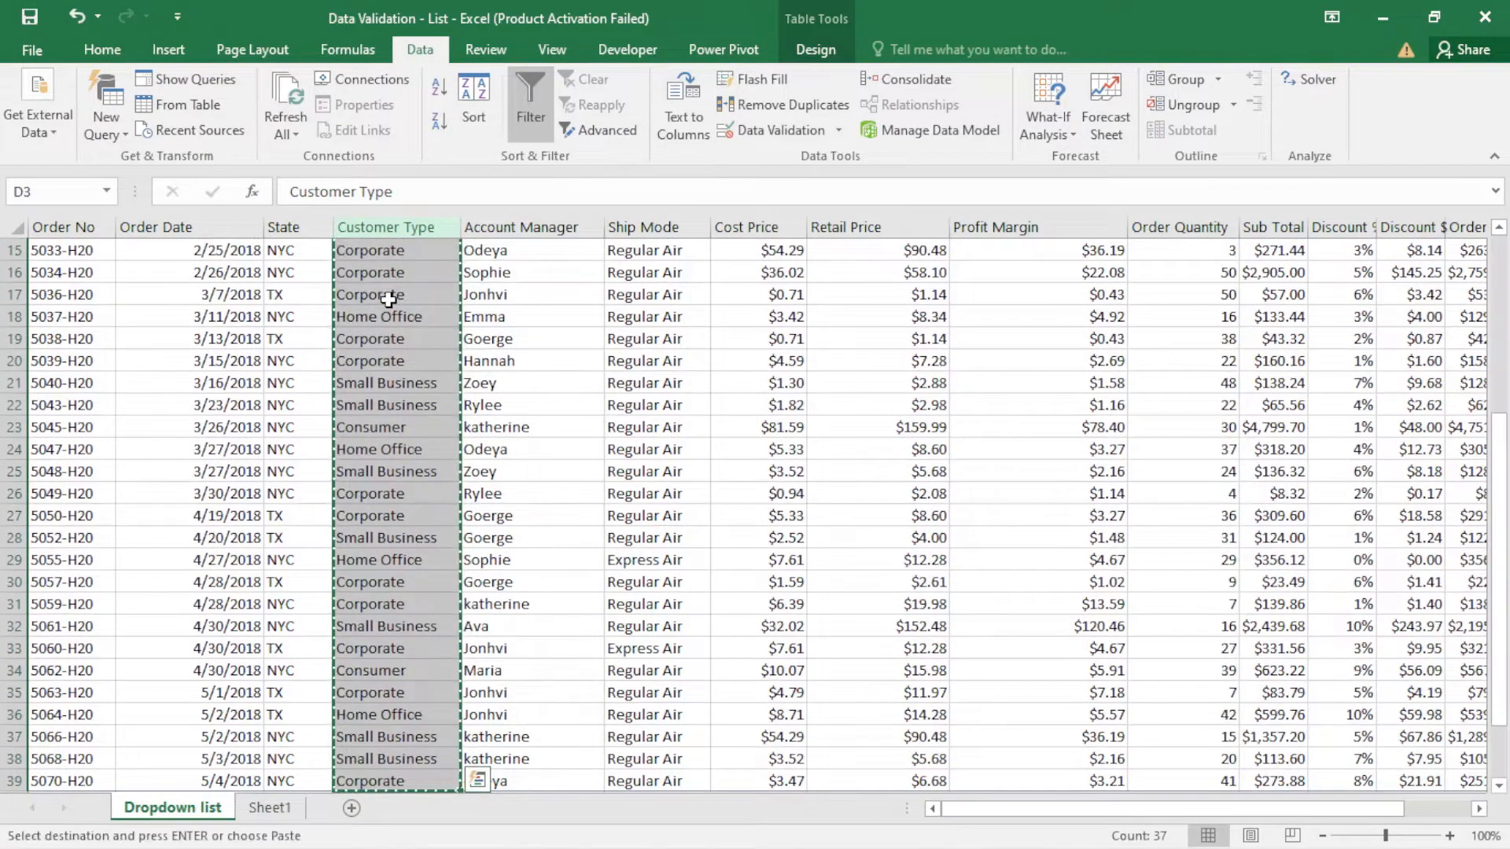
- Paste the copied Customer Type column at A1 of Sheet1 and fit column A's width to its contents
click(268, 807)
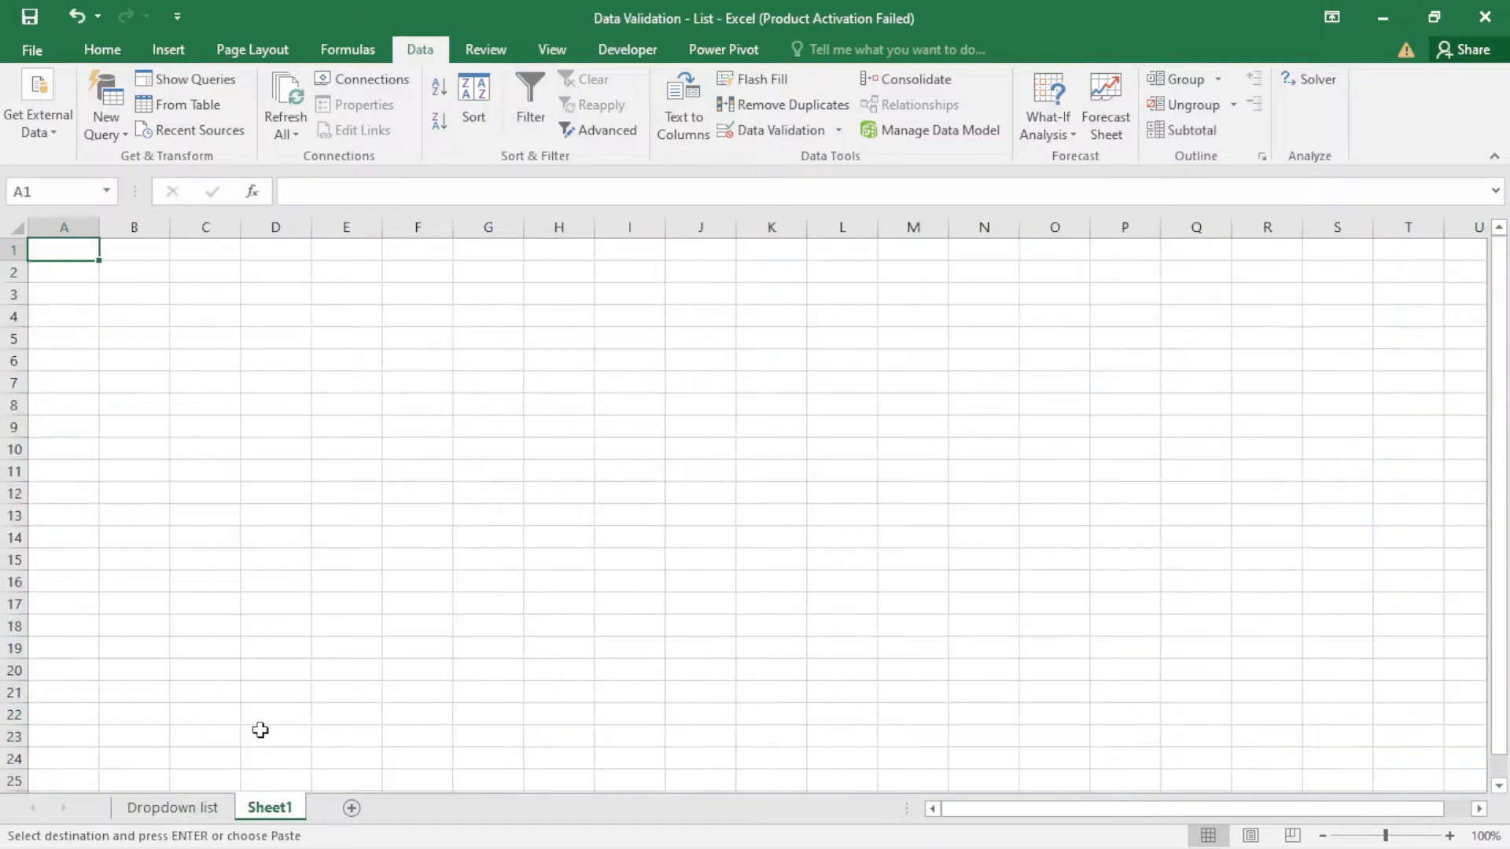
right_click(75, 253)
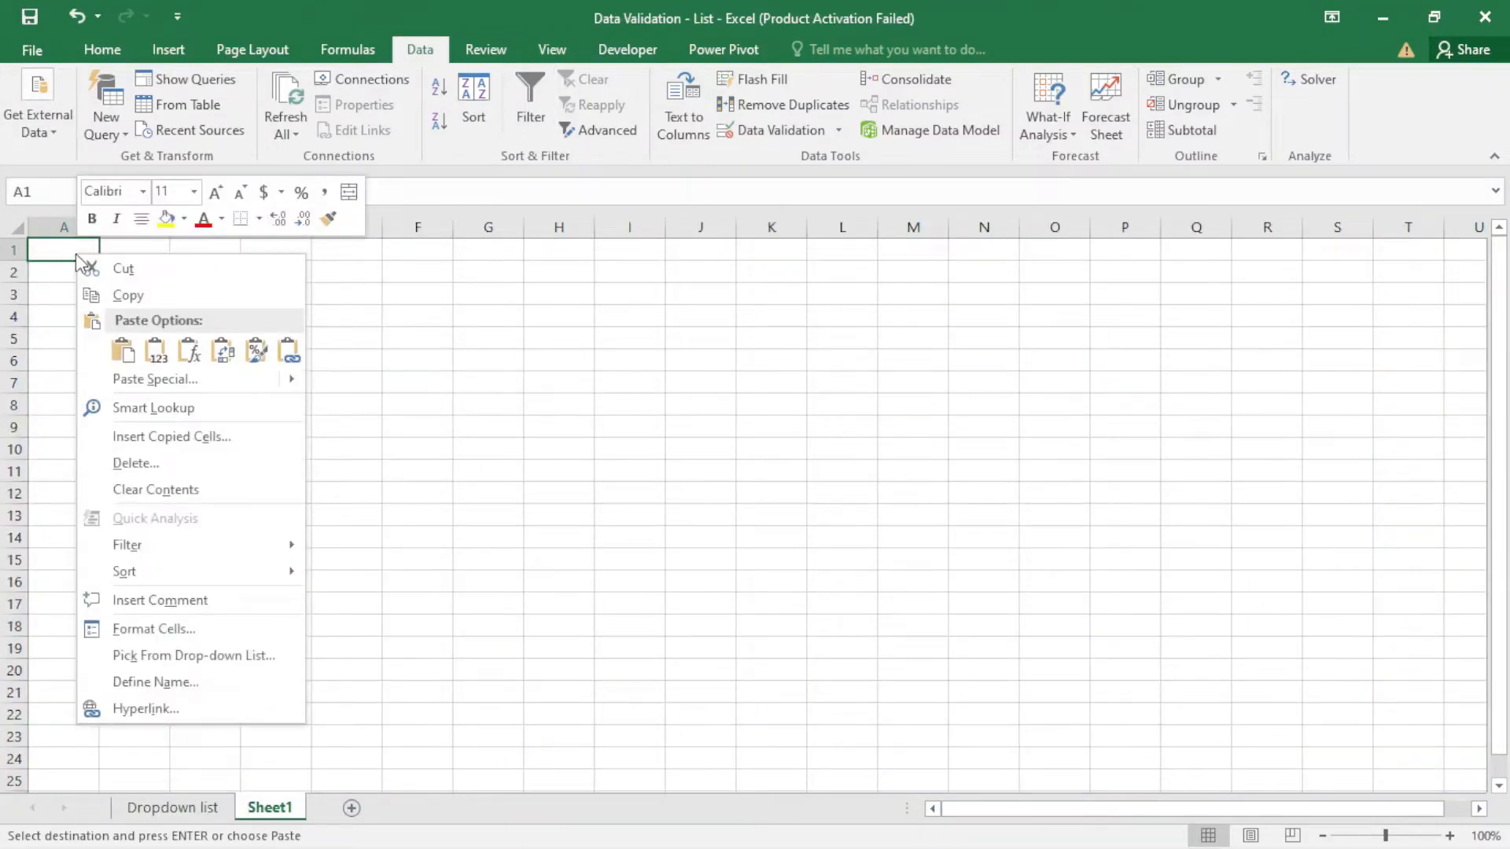
click(125, 349)
double_click(102, 229)
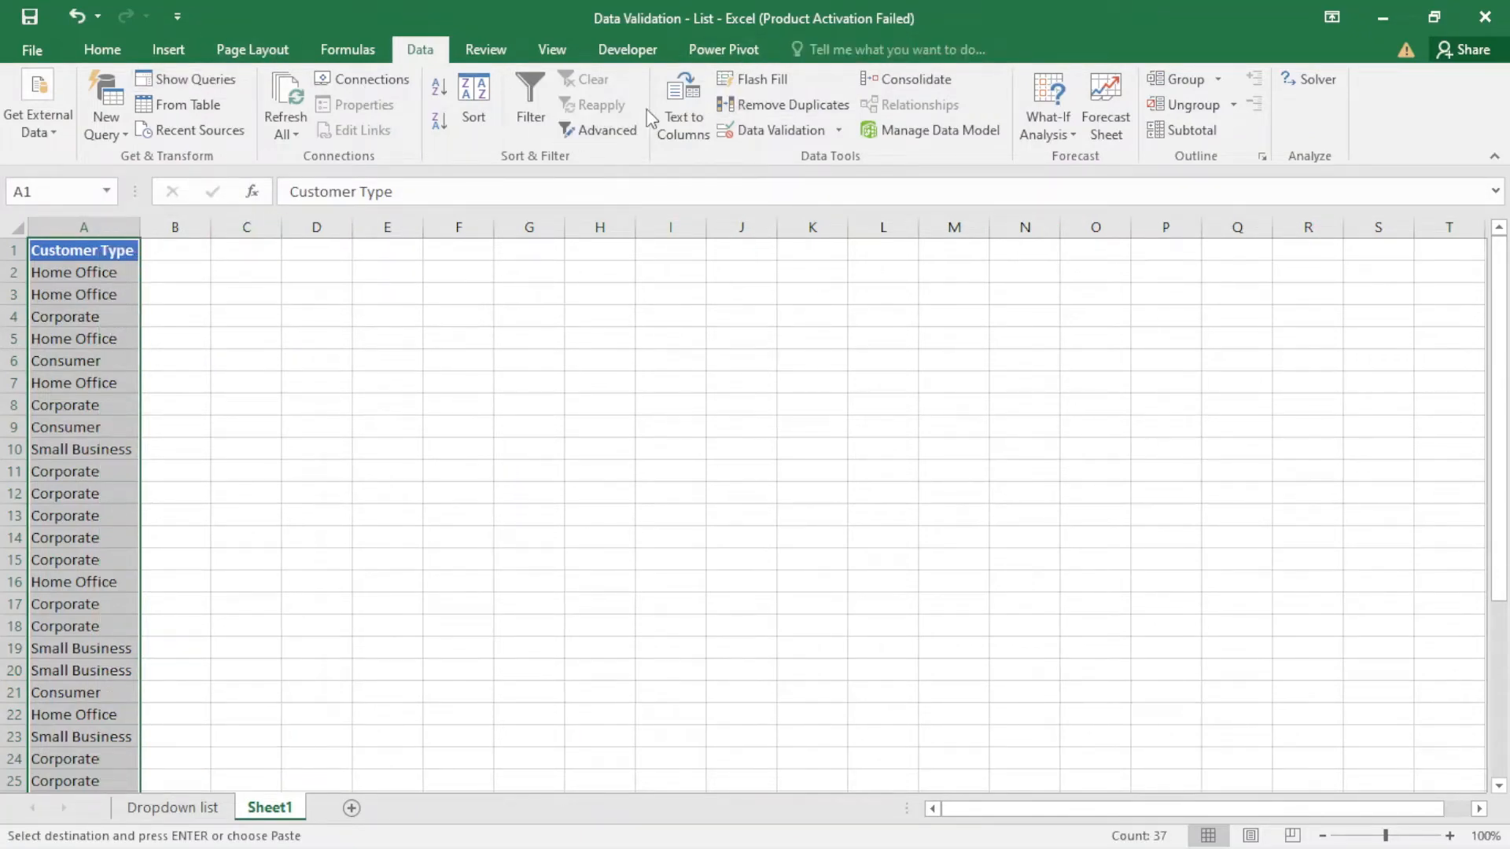
- Remove the duplicate values from the Customer Type column on Sheet1, treating the first row as a header
click(834, 52)
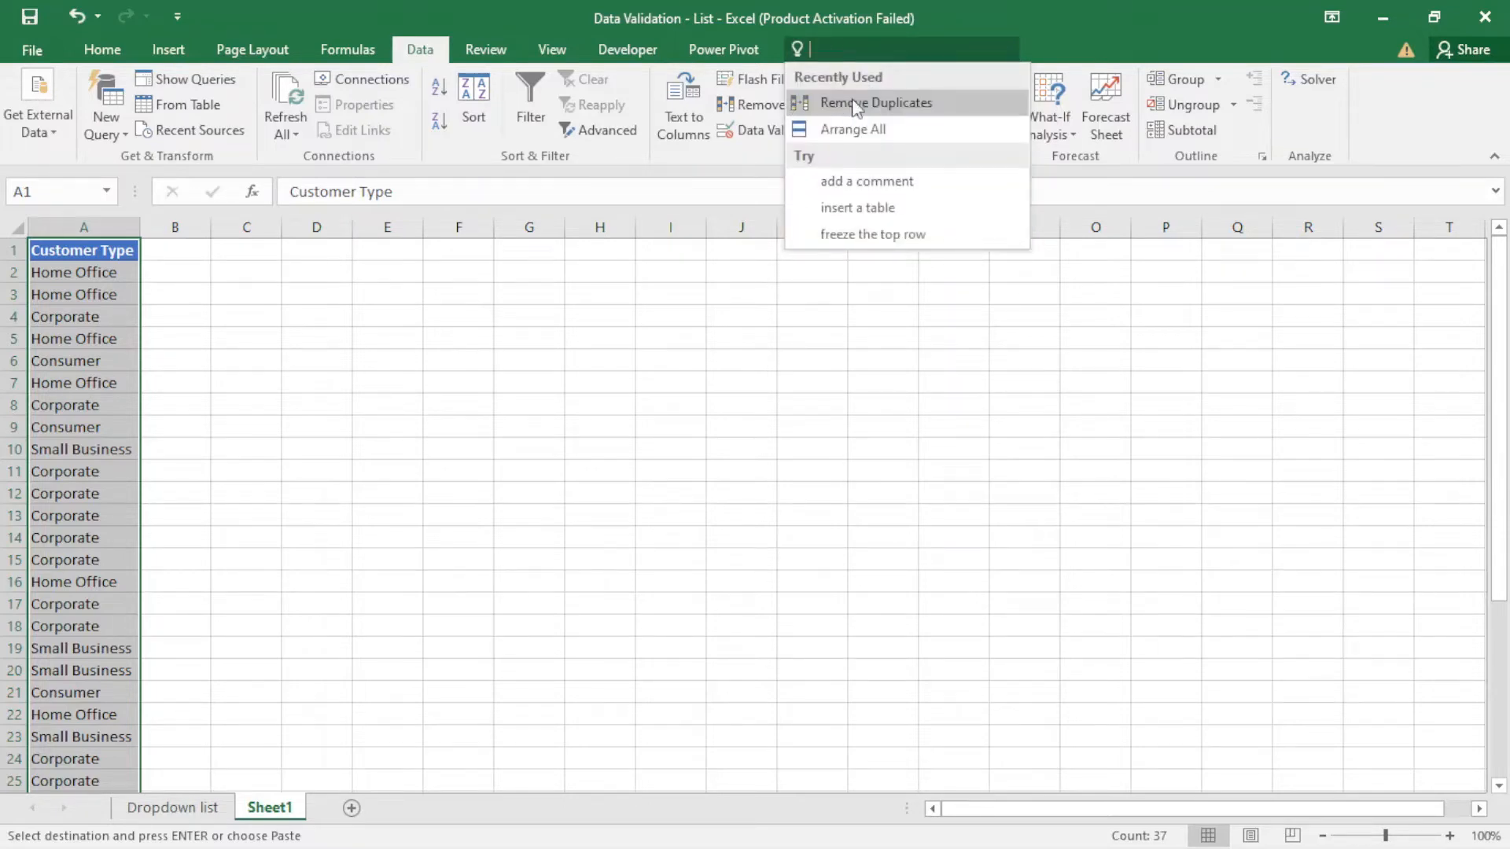
click(853, 102)
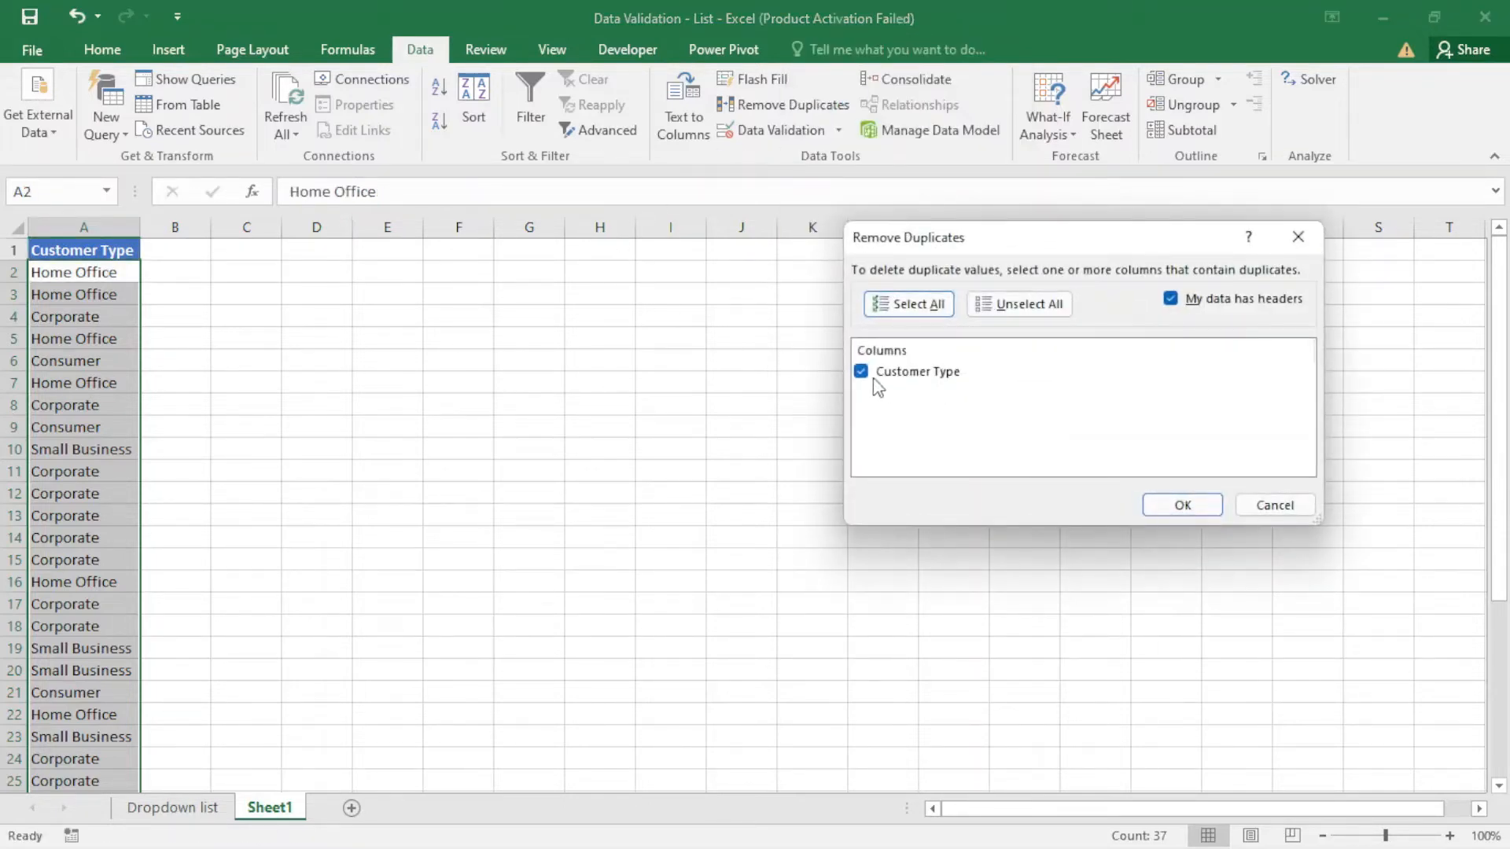
click(1182, 505)
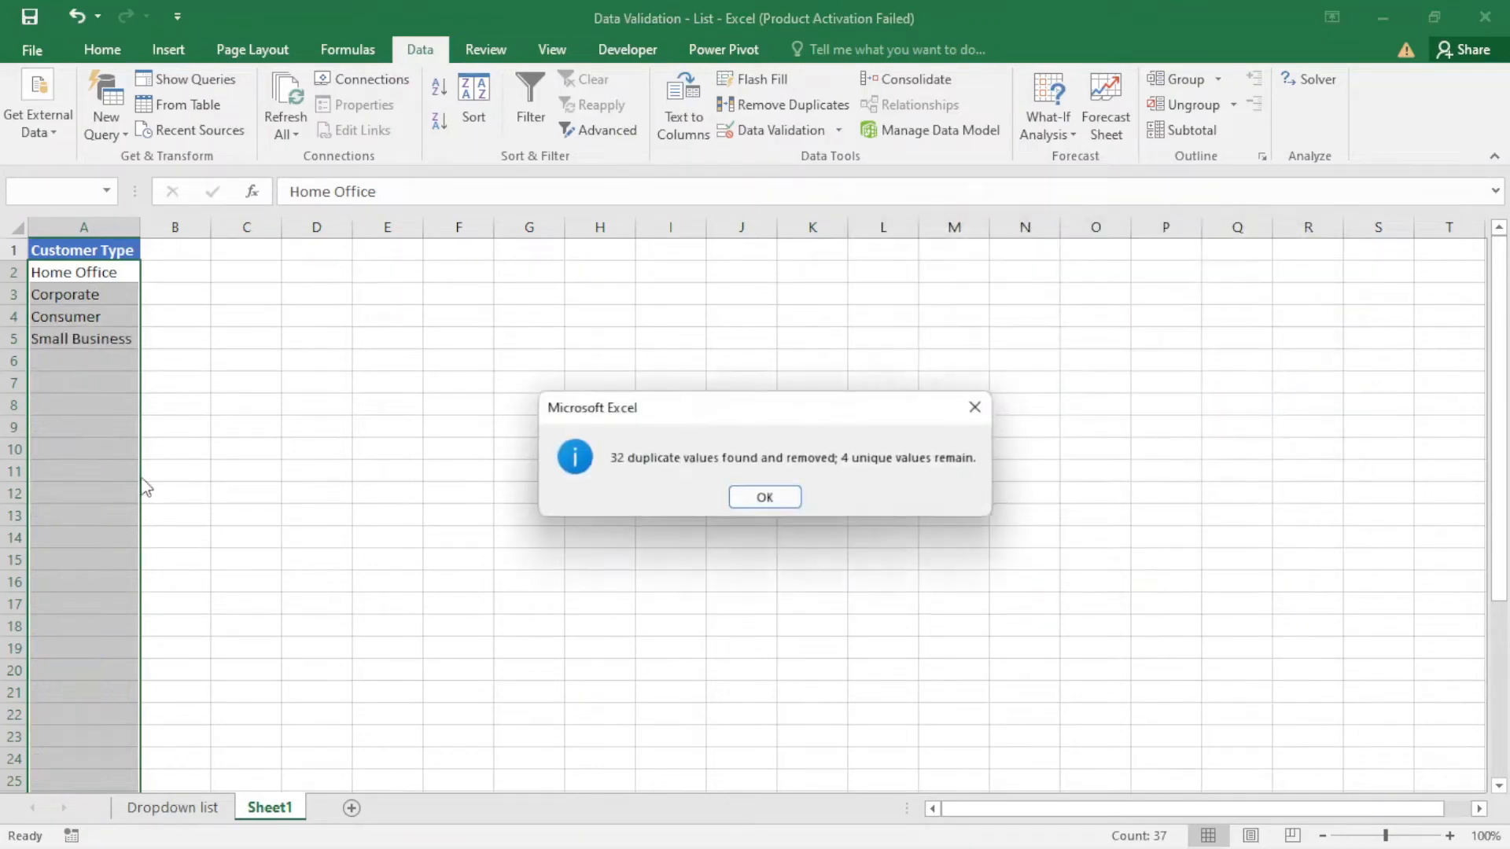
click(777, 498)
click(87, 376)
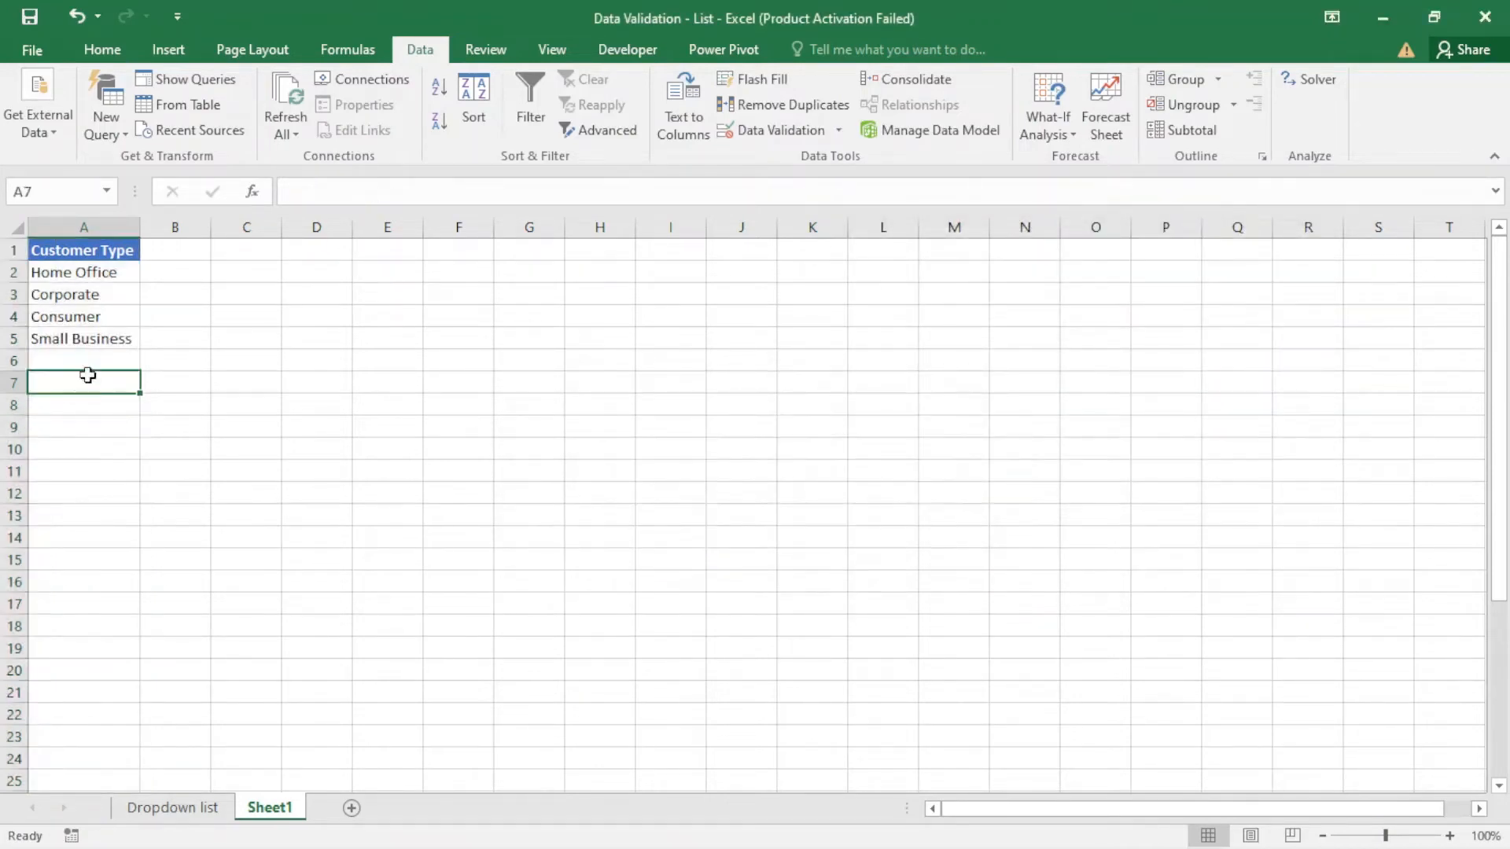
- Copy the Account Manager column with its header from the Dropdown list sheet to B1 of Sheet1
click(174, 810)
scroll(523, 255, up, 1)
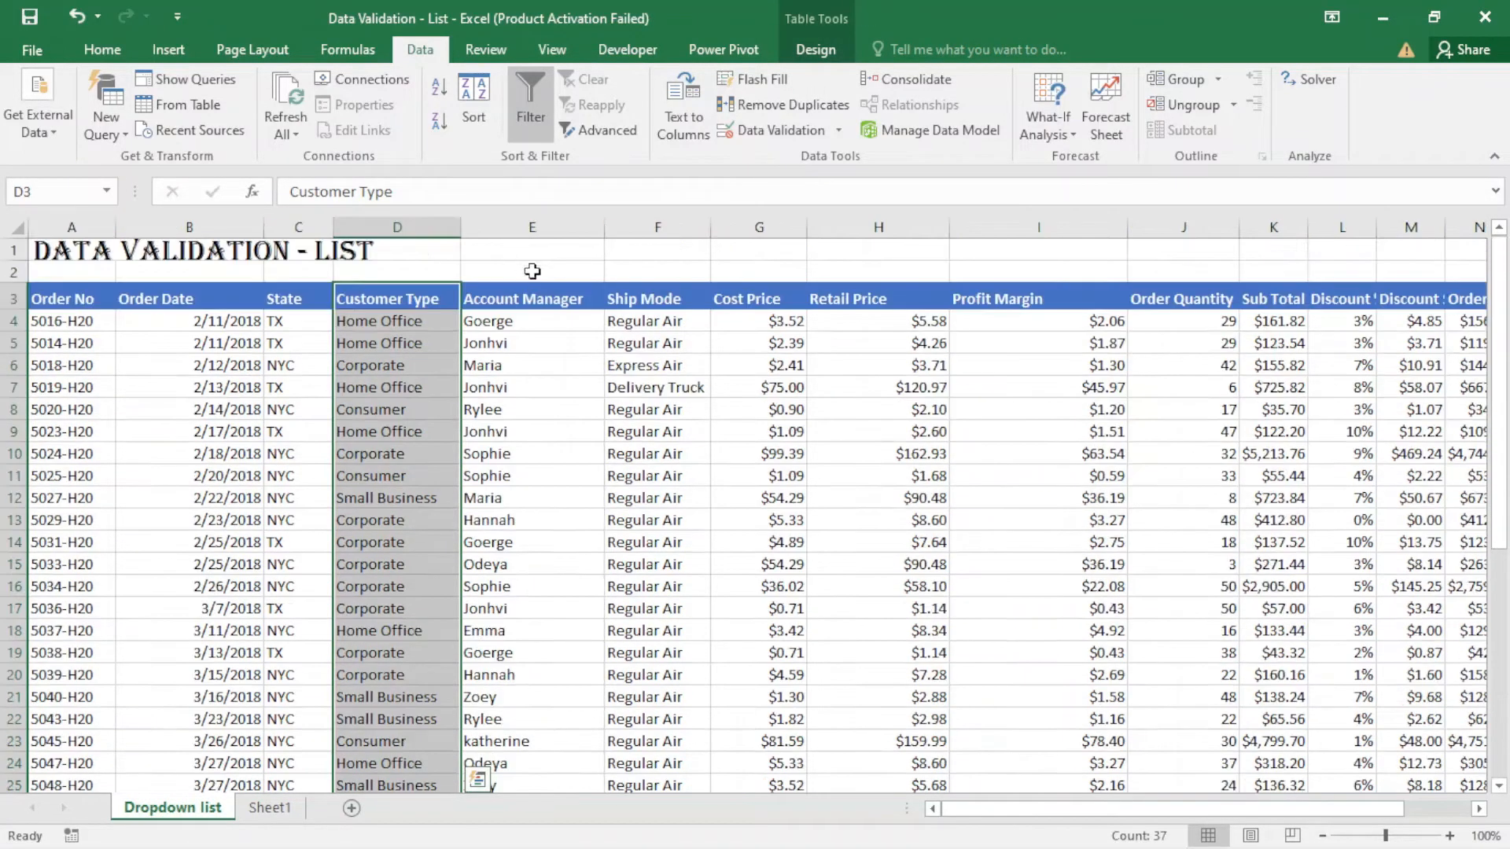
click(552, 299)
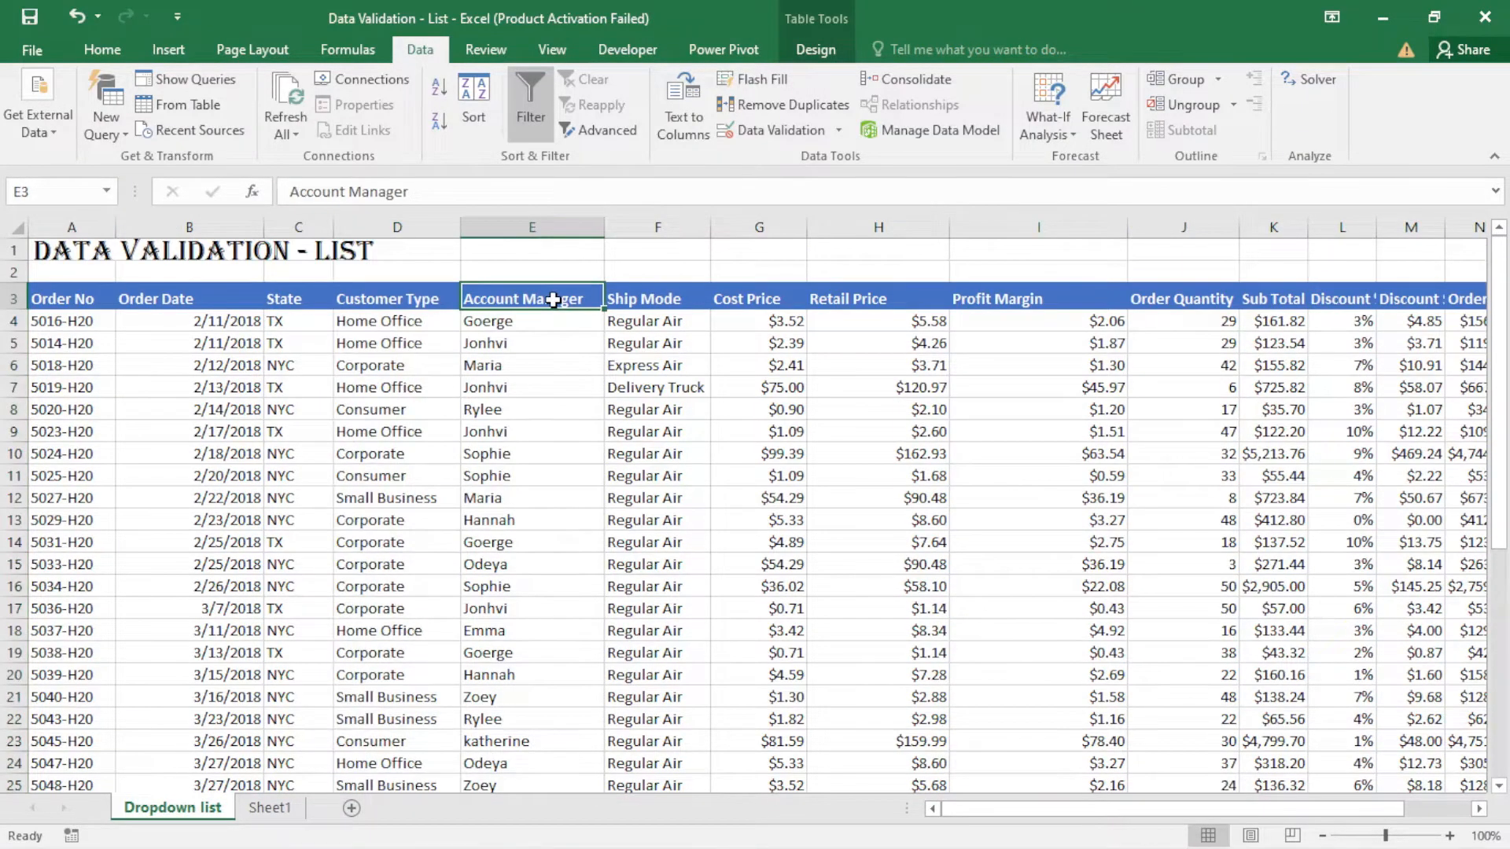
key(ctrl+shift+Down)
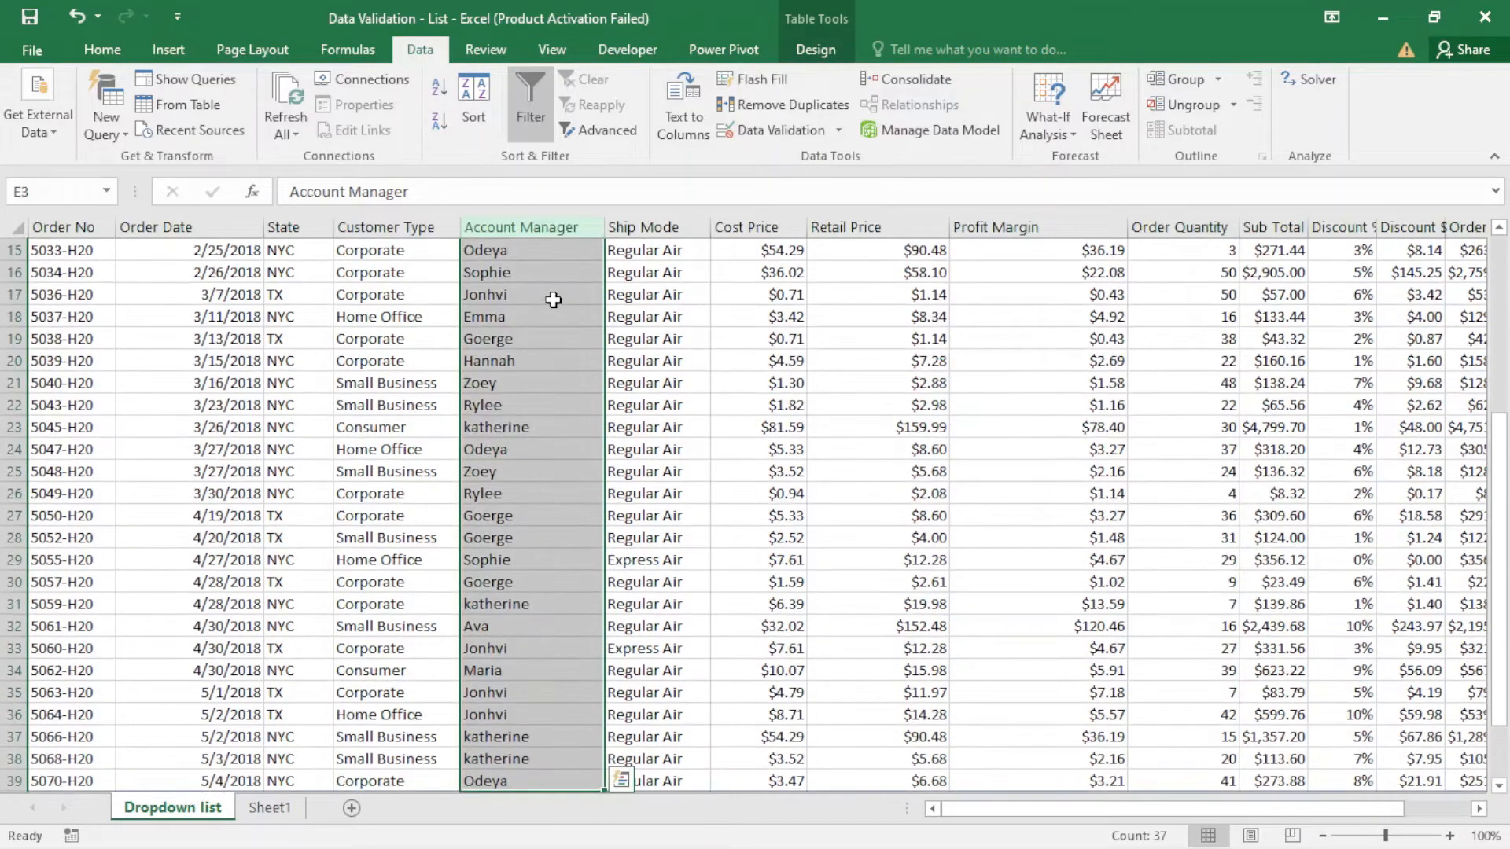
key(ctrl+c)
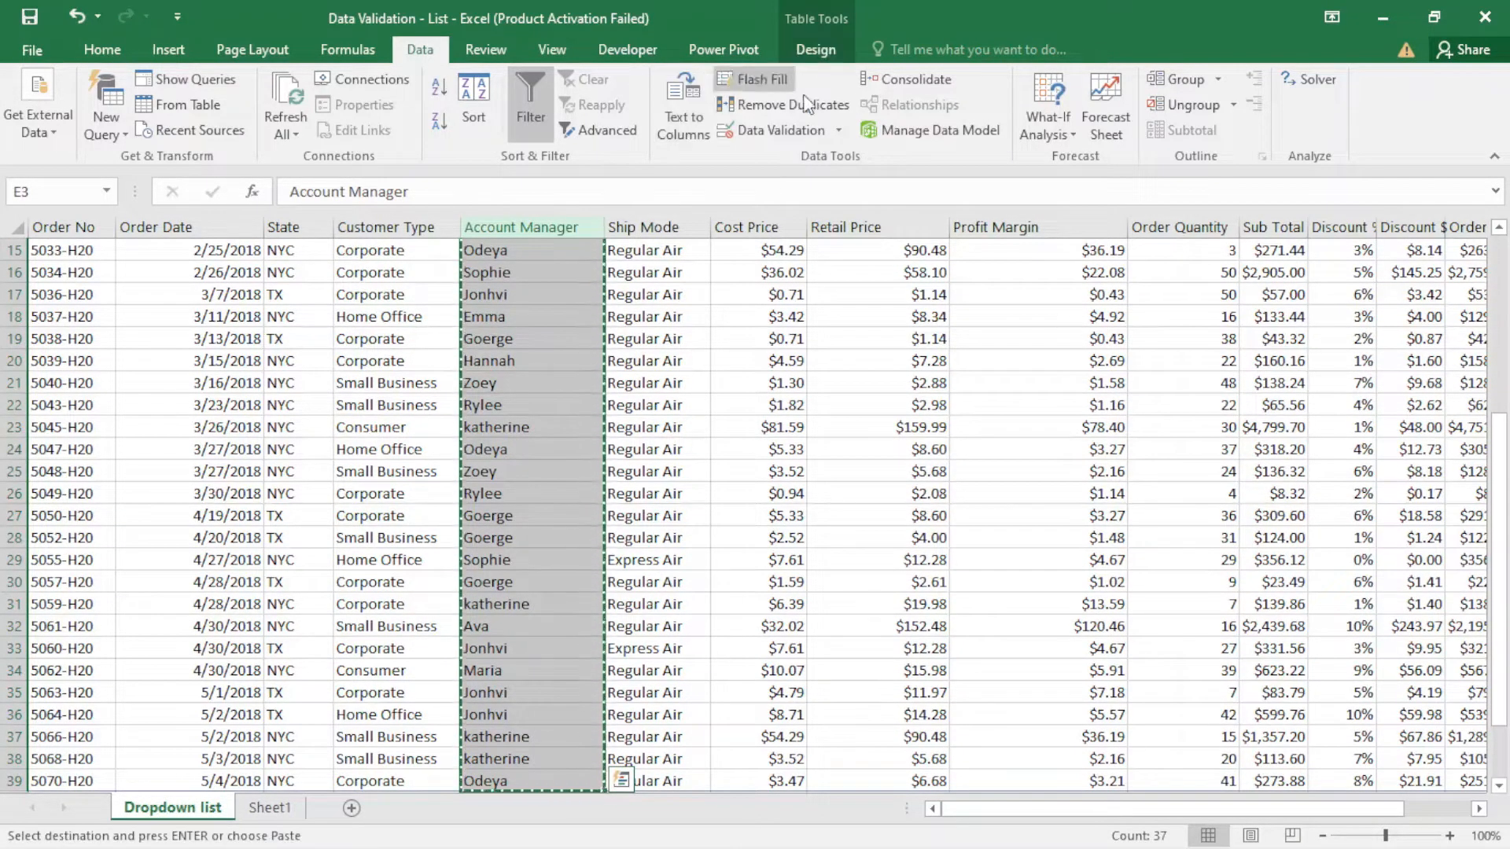
click(281, 810)
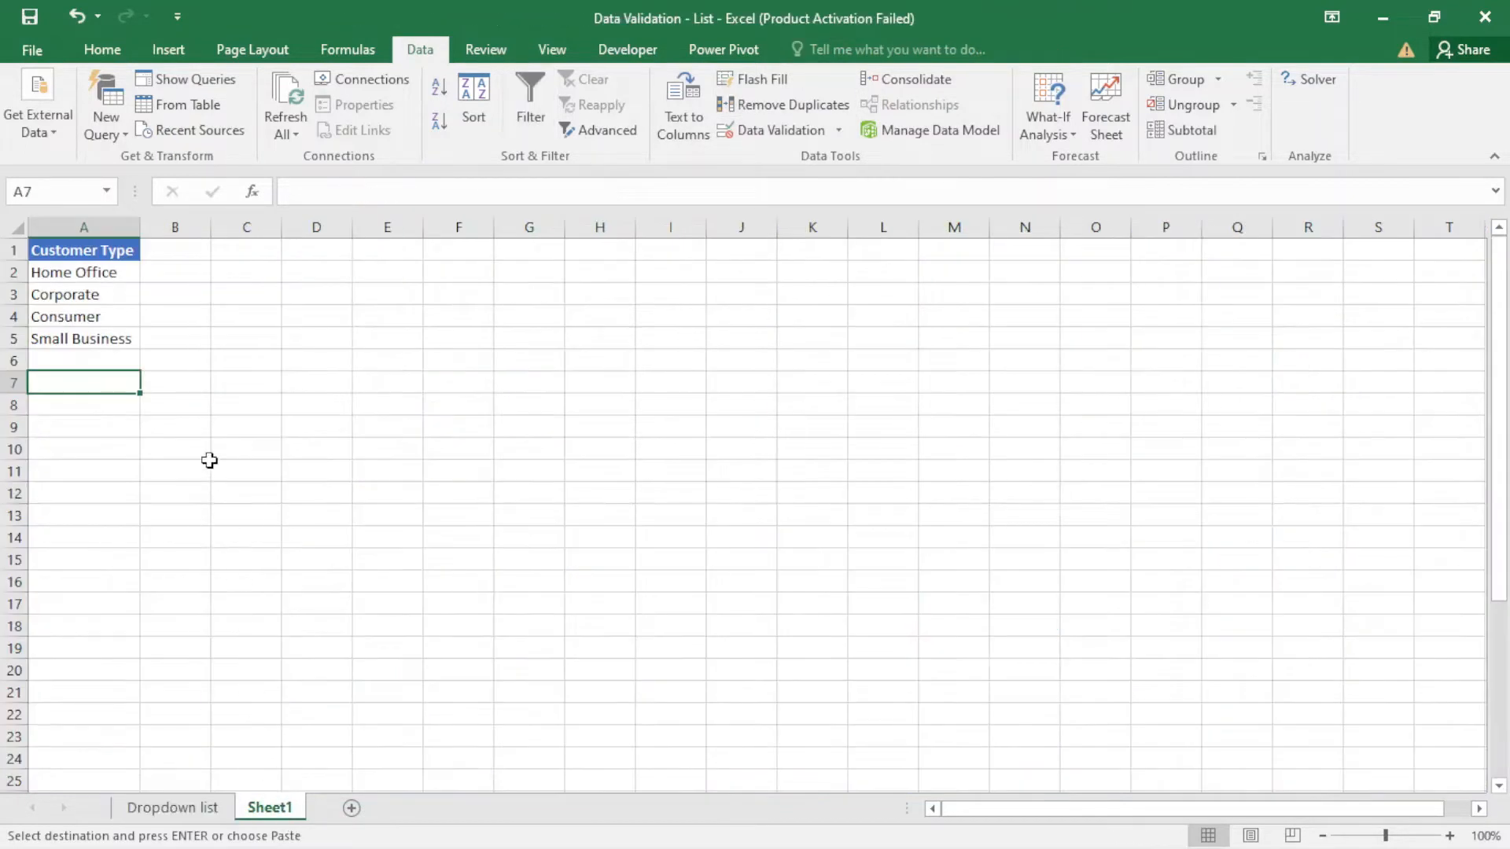
click(189, 248)
right_click(189, 252)
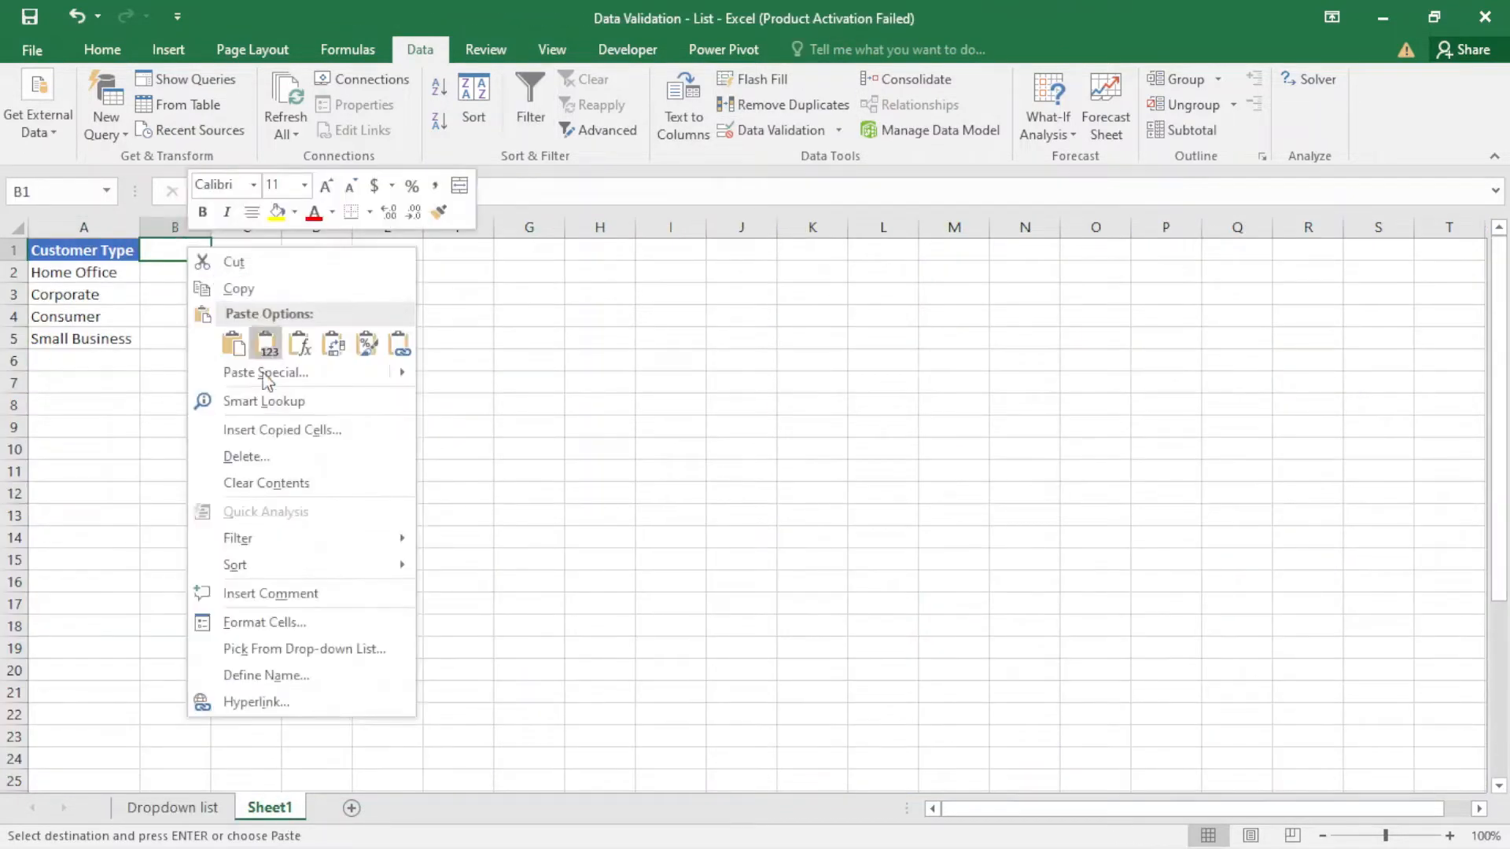
click(236, 344)
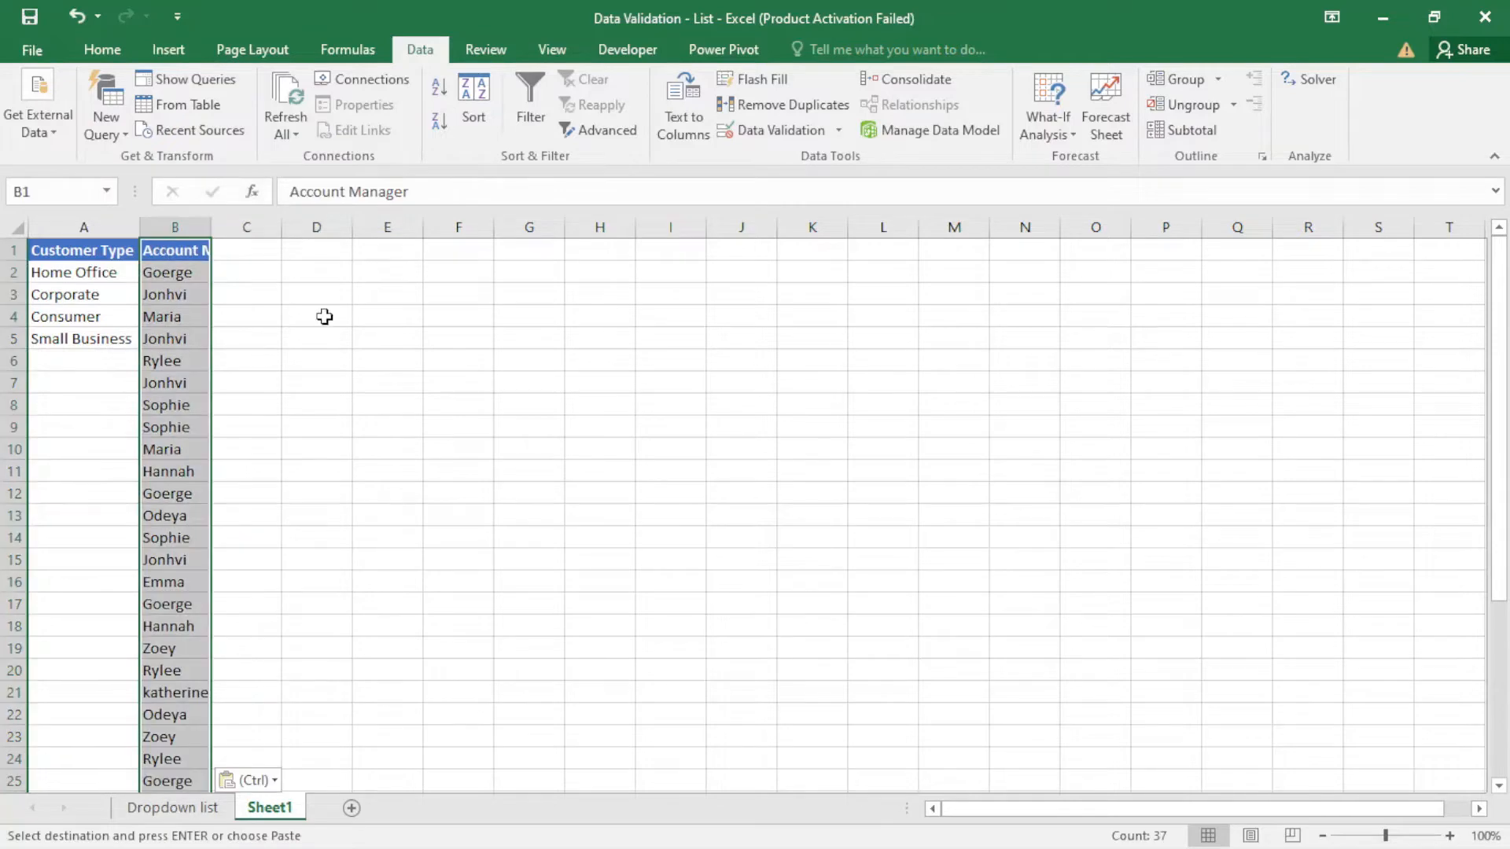
- Remove duplicates from the Account Manager column only, continuing with the current selection and keeping the header row
click(792, 107)
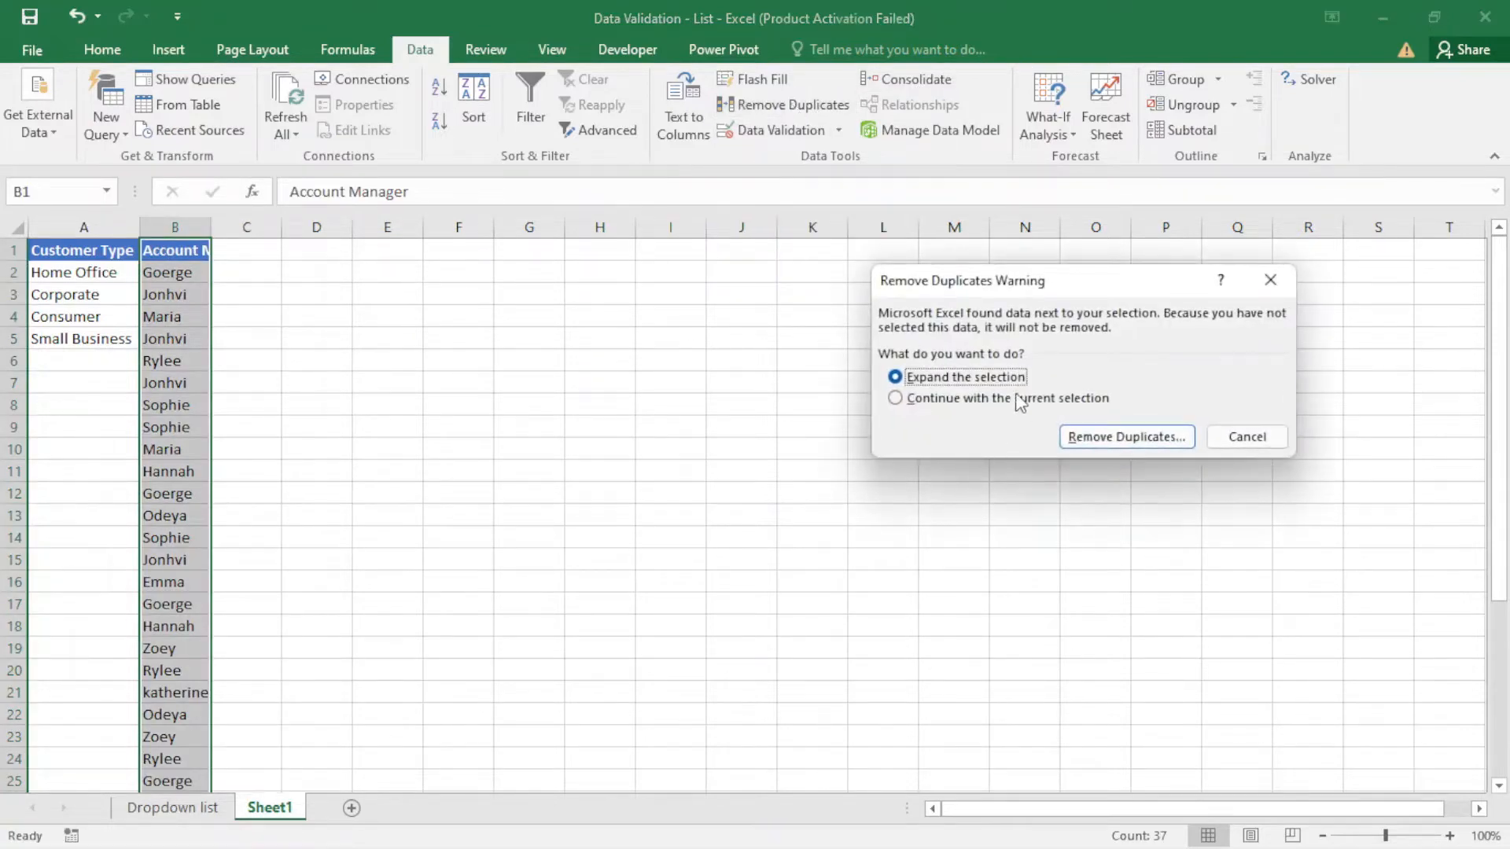
click(896, 398)
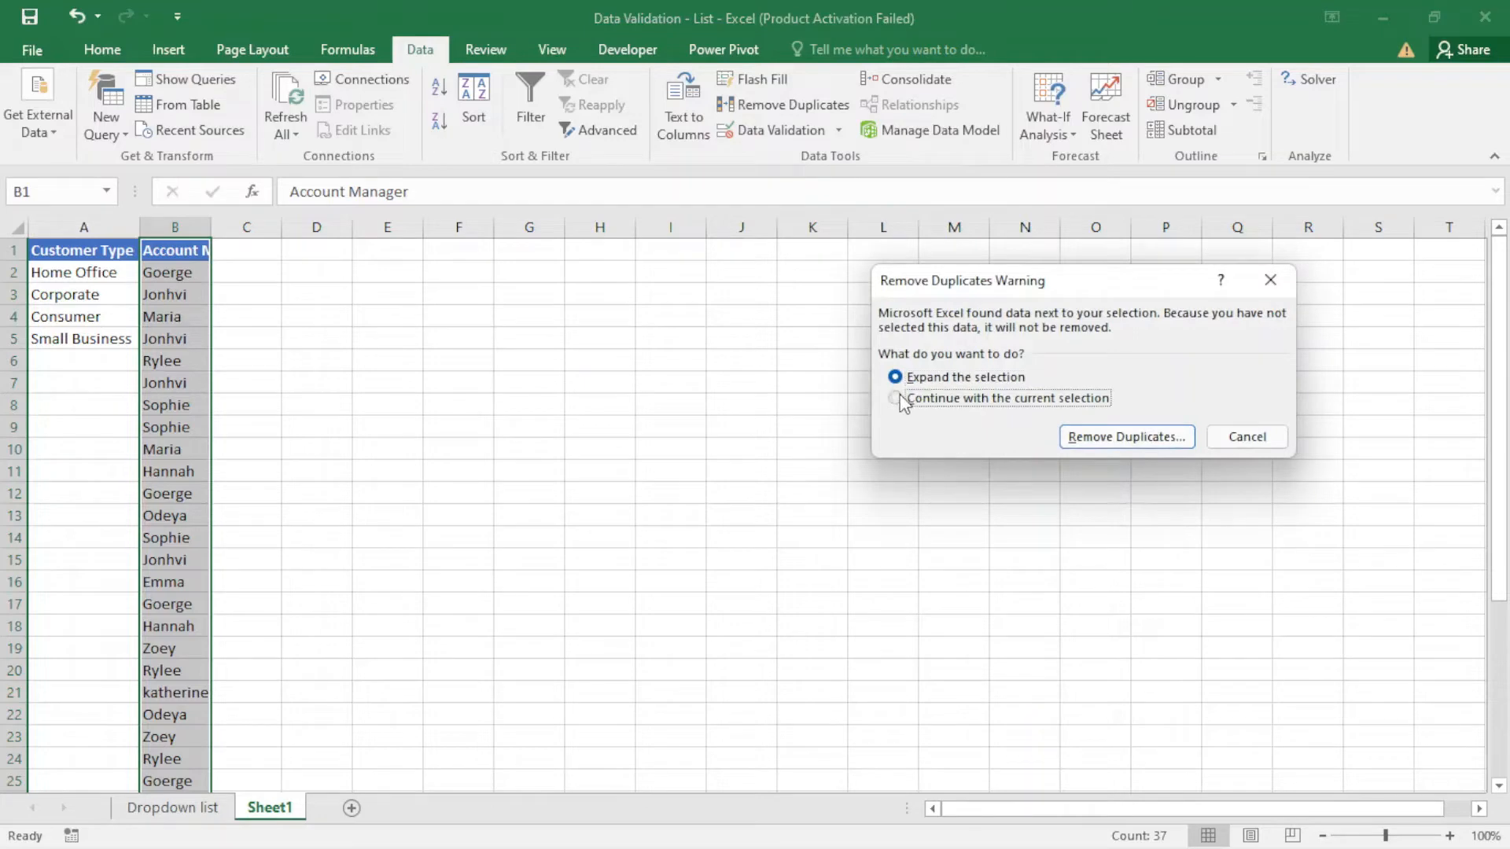
click(1093, 436)
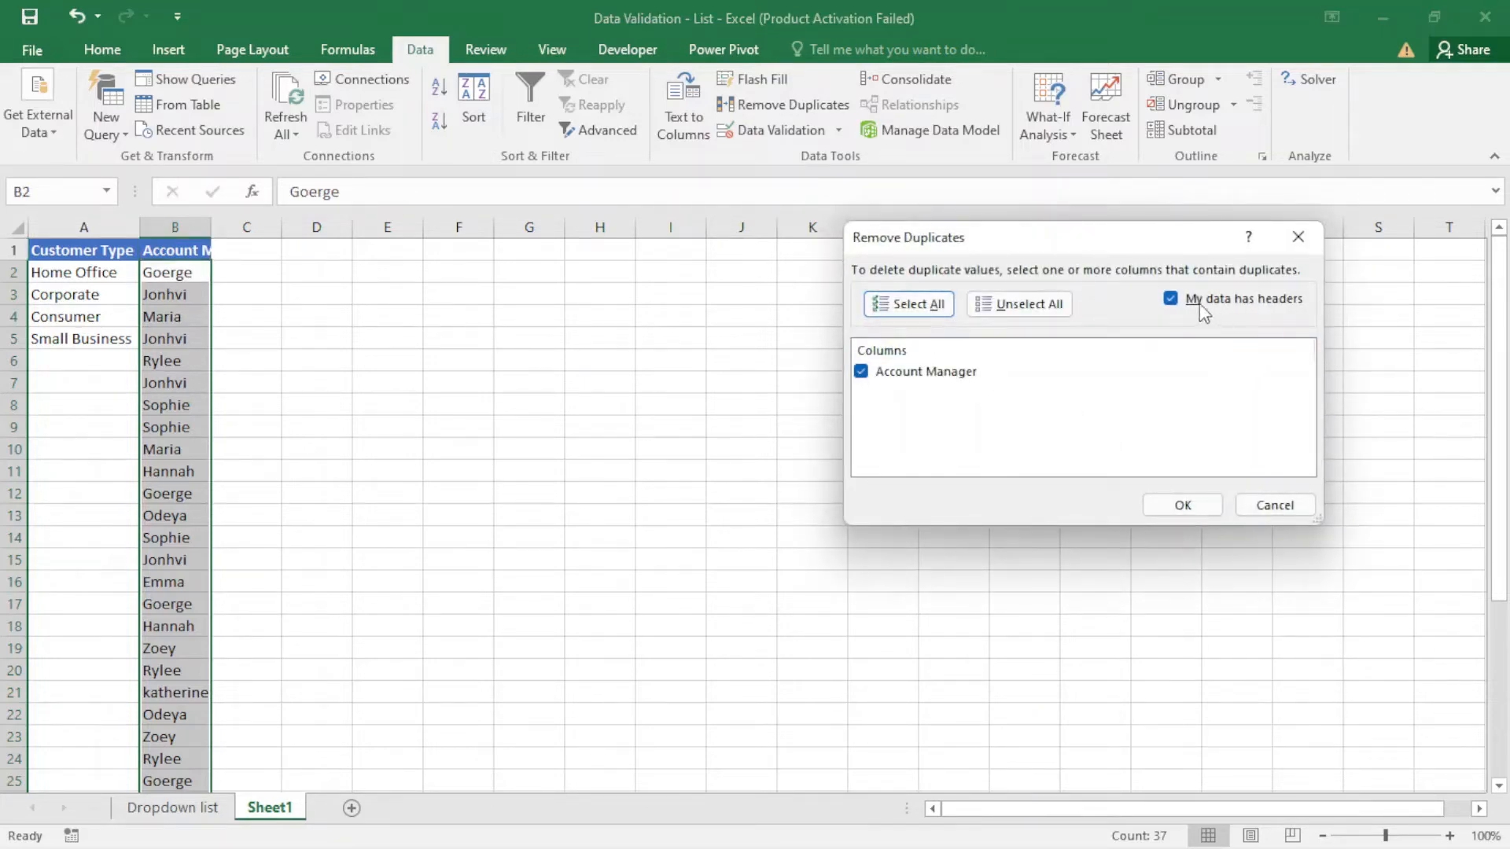
click(1182, 505)
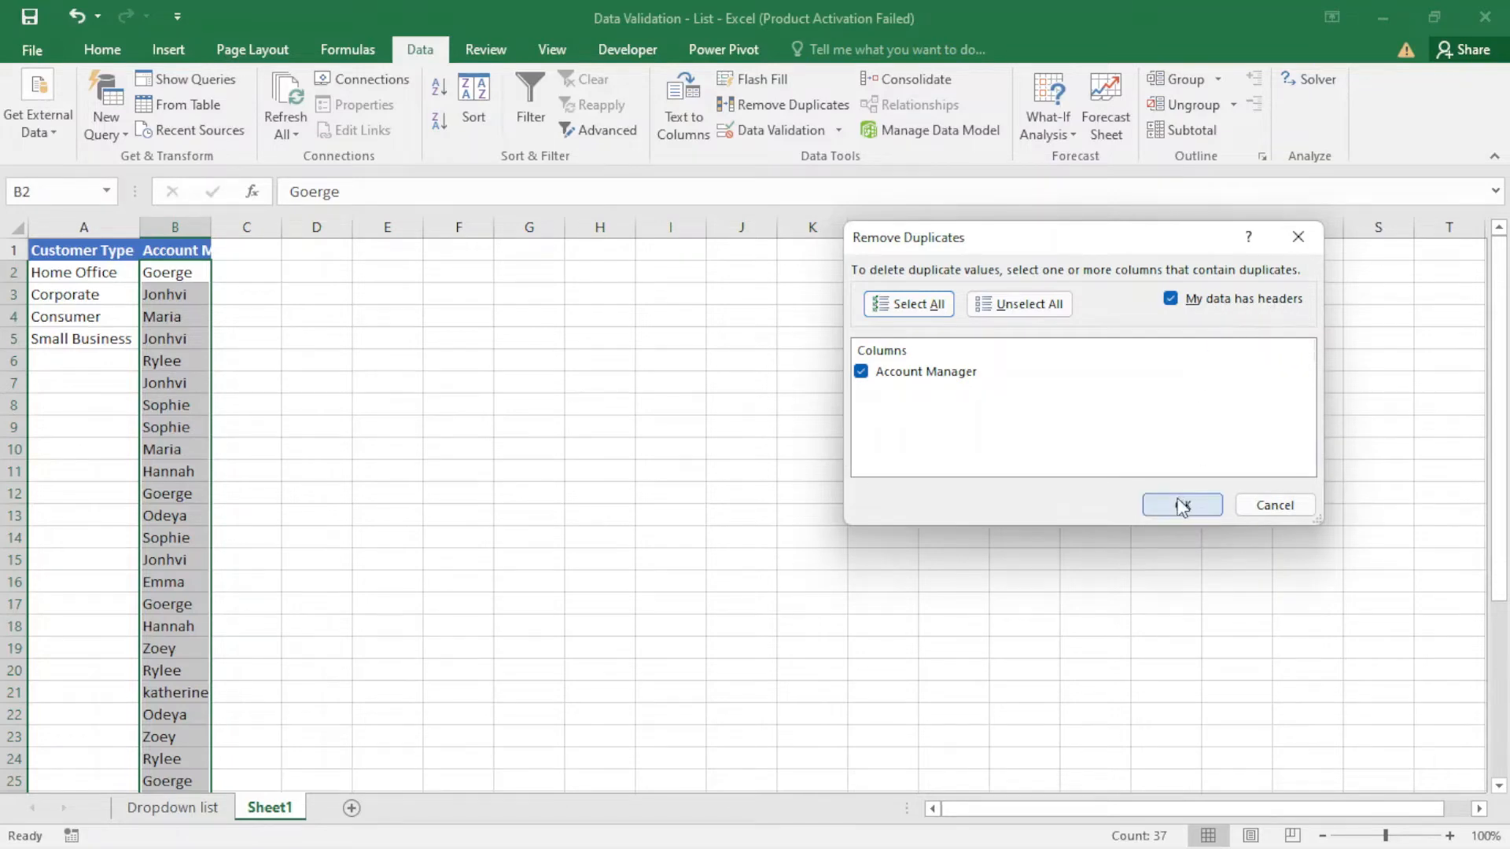
click(802, 500)
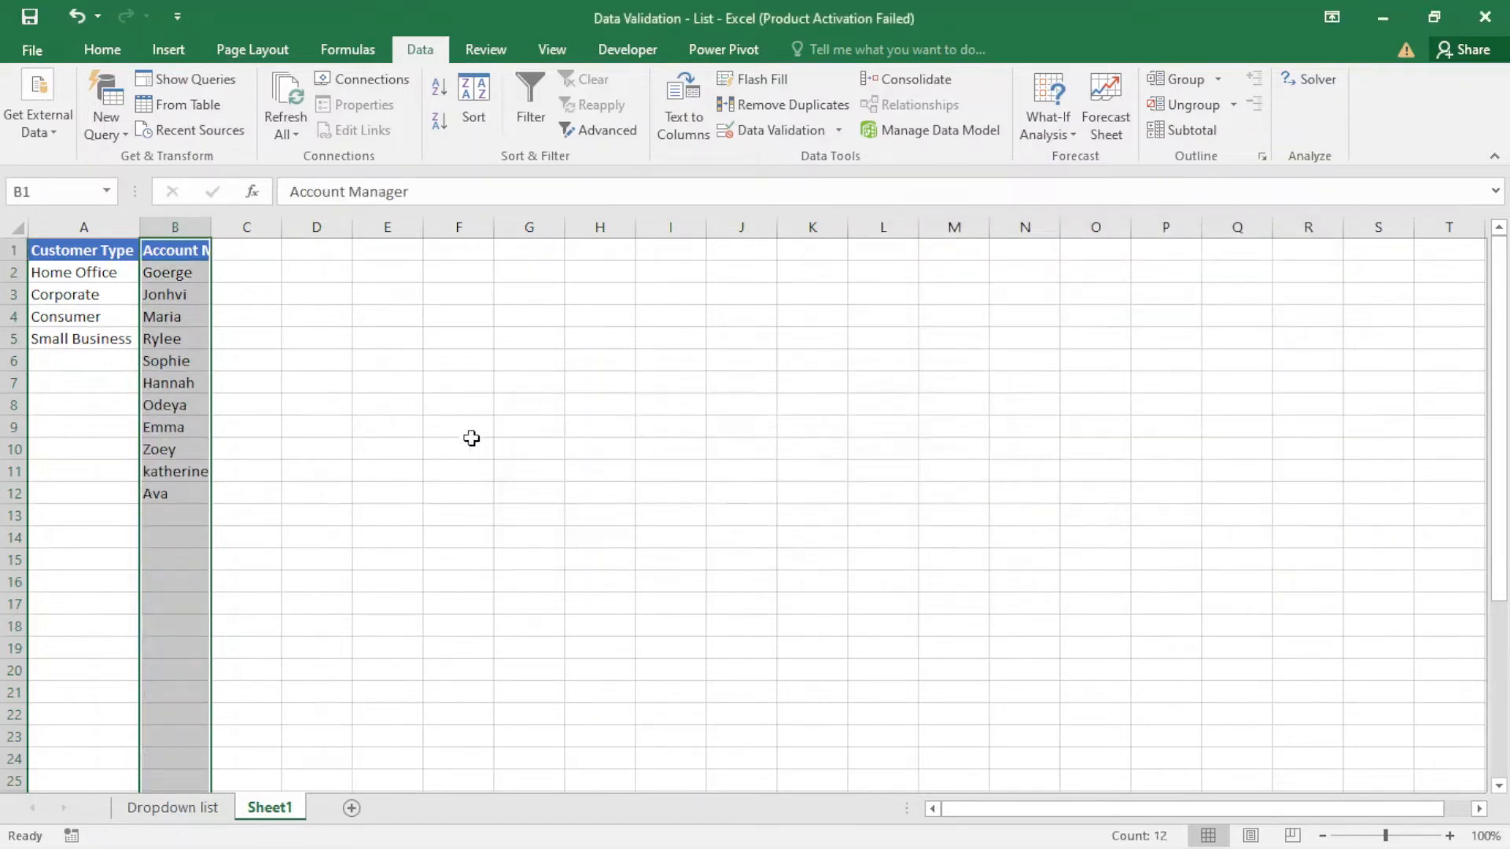
- Fit column B's width to its contents and copy the Ship Mode column with its header from the Dropdown list sheet to C1 of Sheet1
double_click(214, 226)
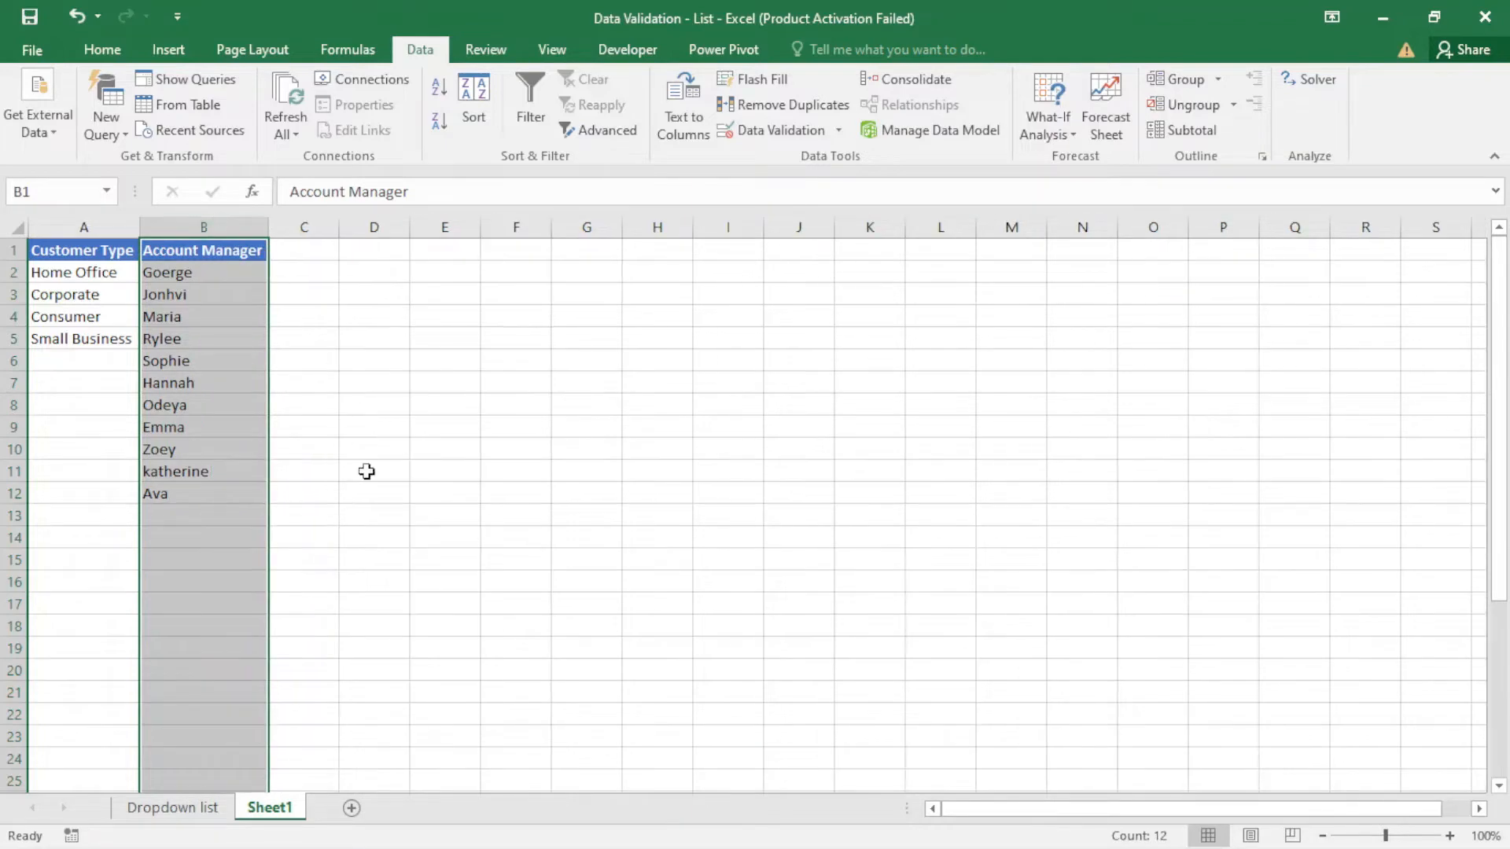
click(188, 806)
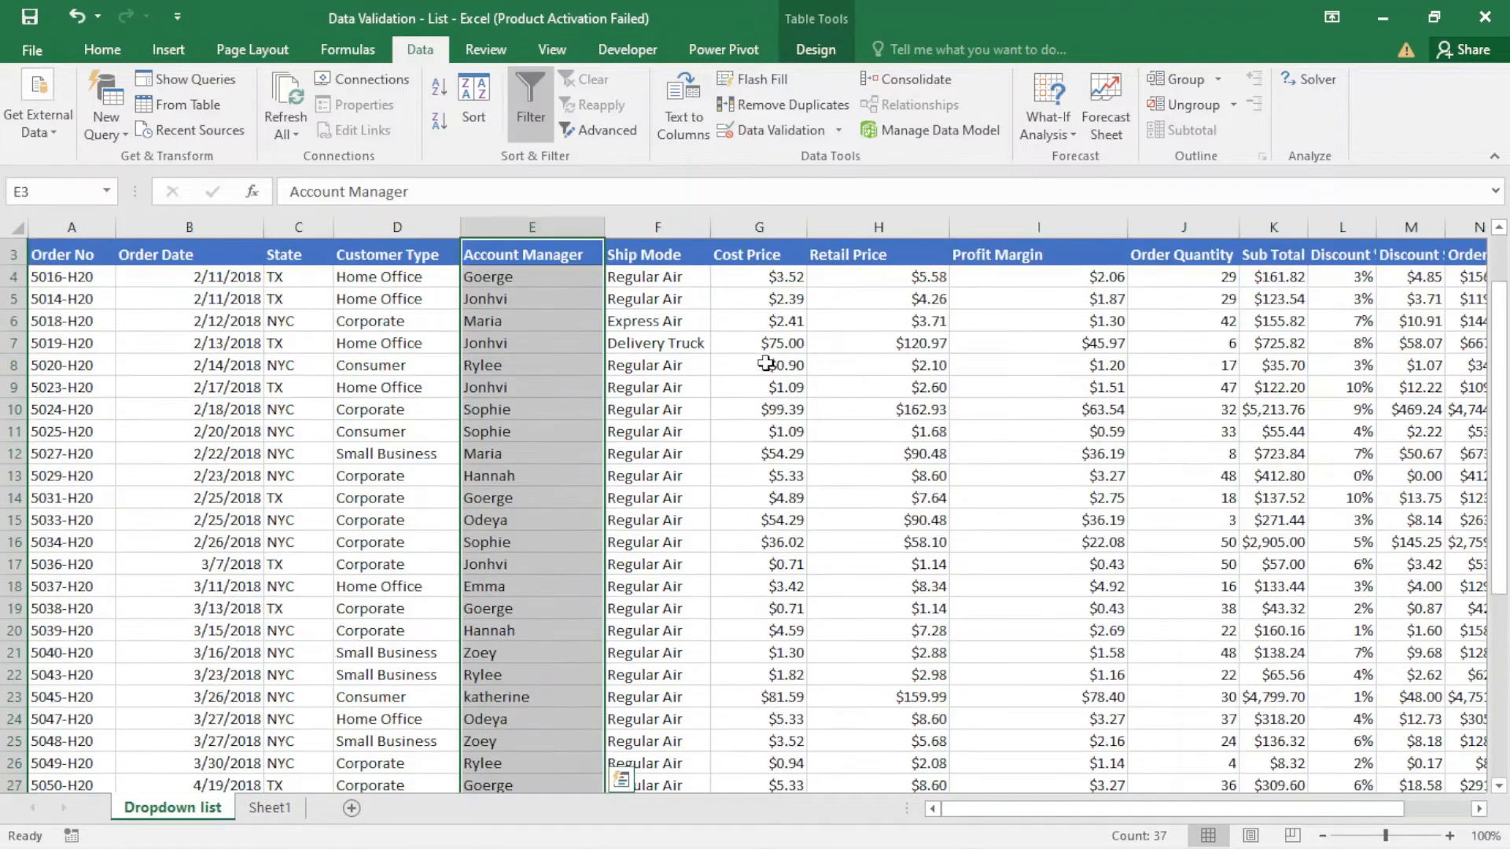
scroll(767, 363, up, 4)
click(665, 259)
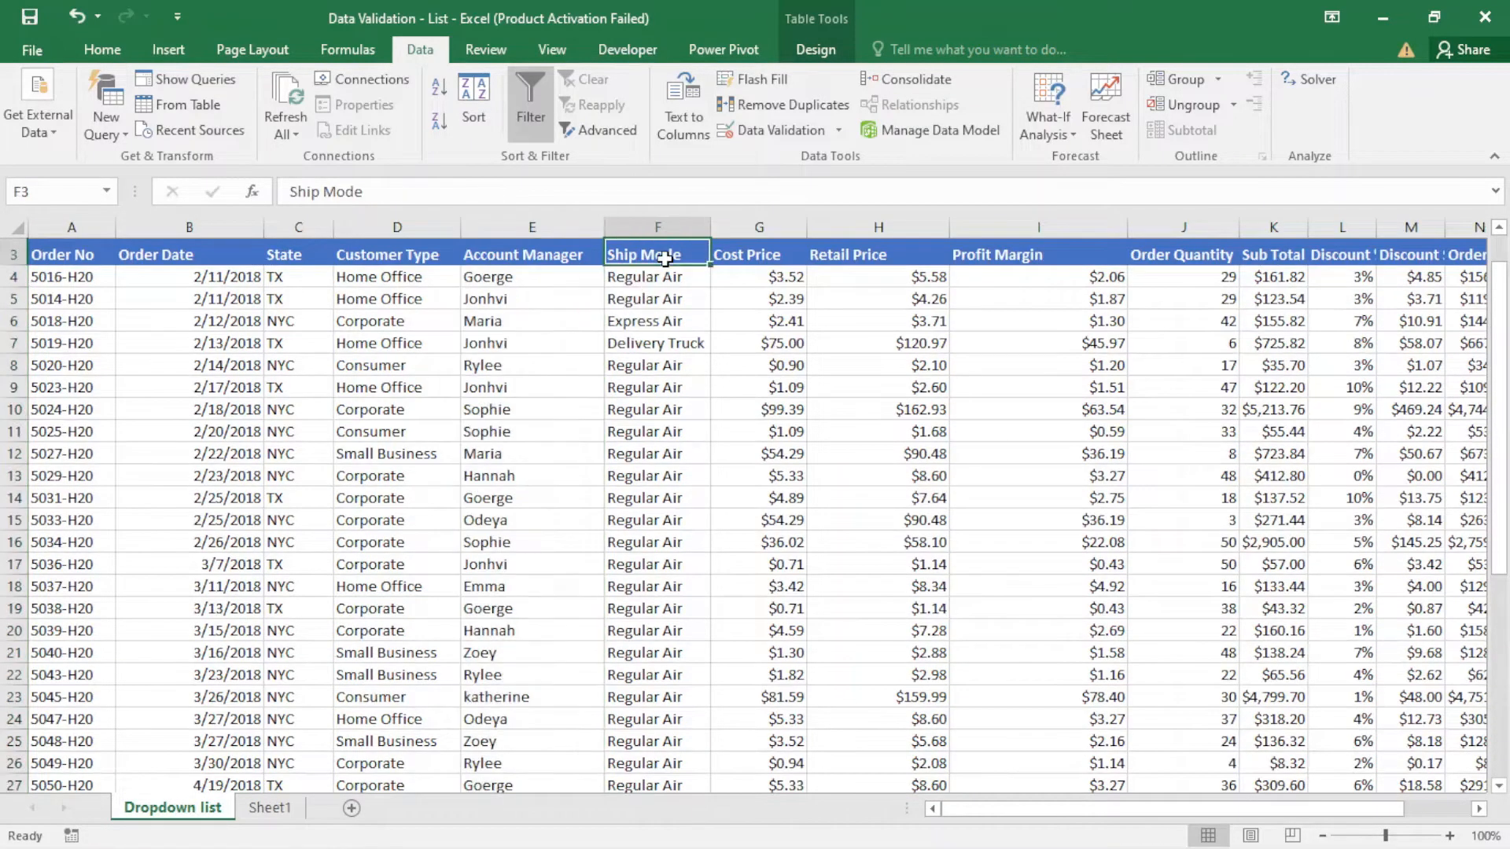
key(ctrl+shift+Down)
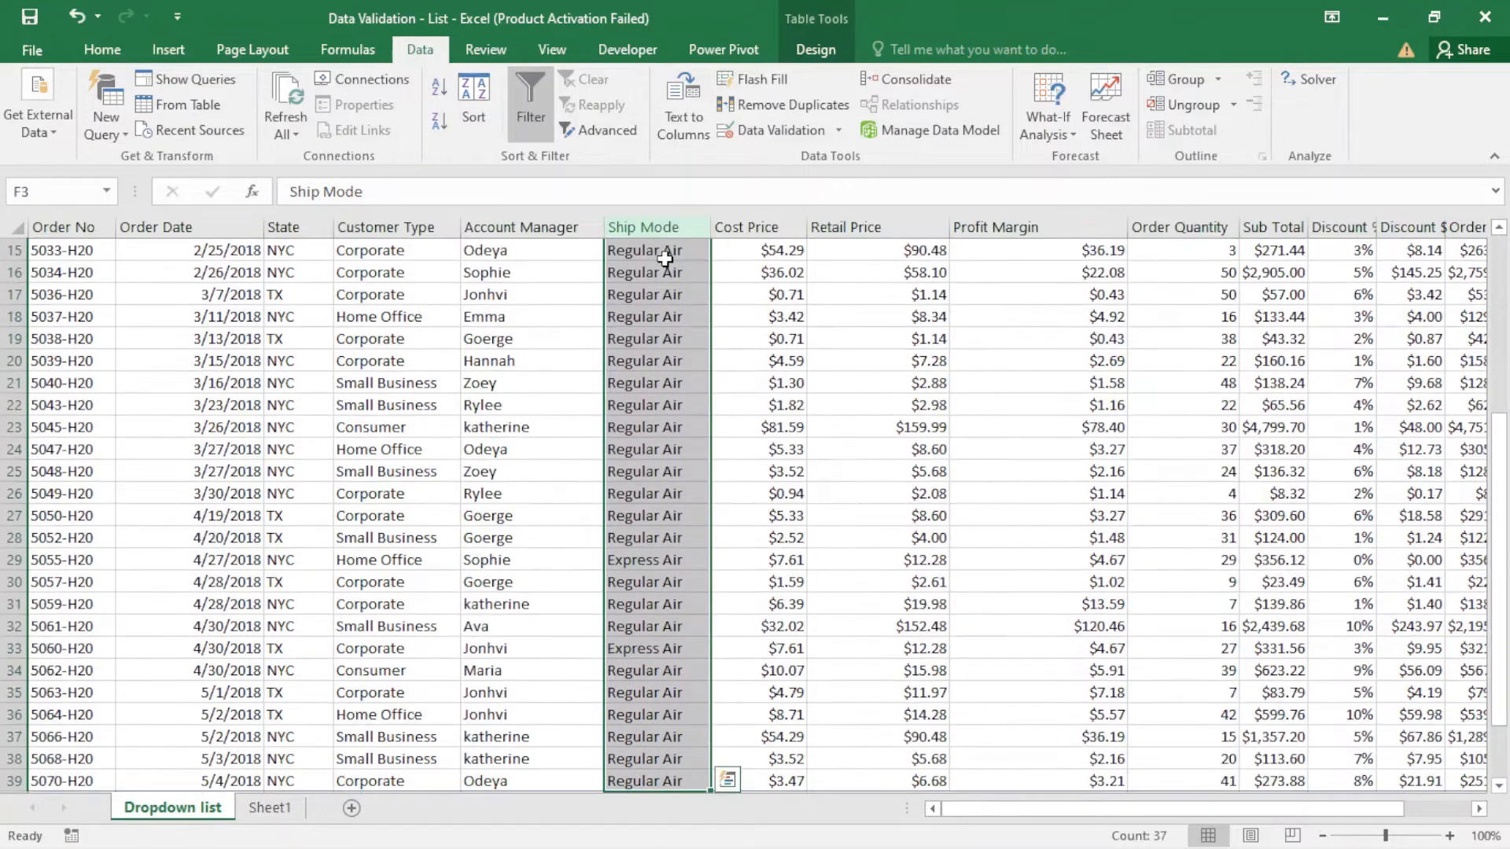
key(ctrl+c)
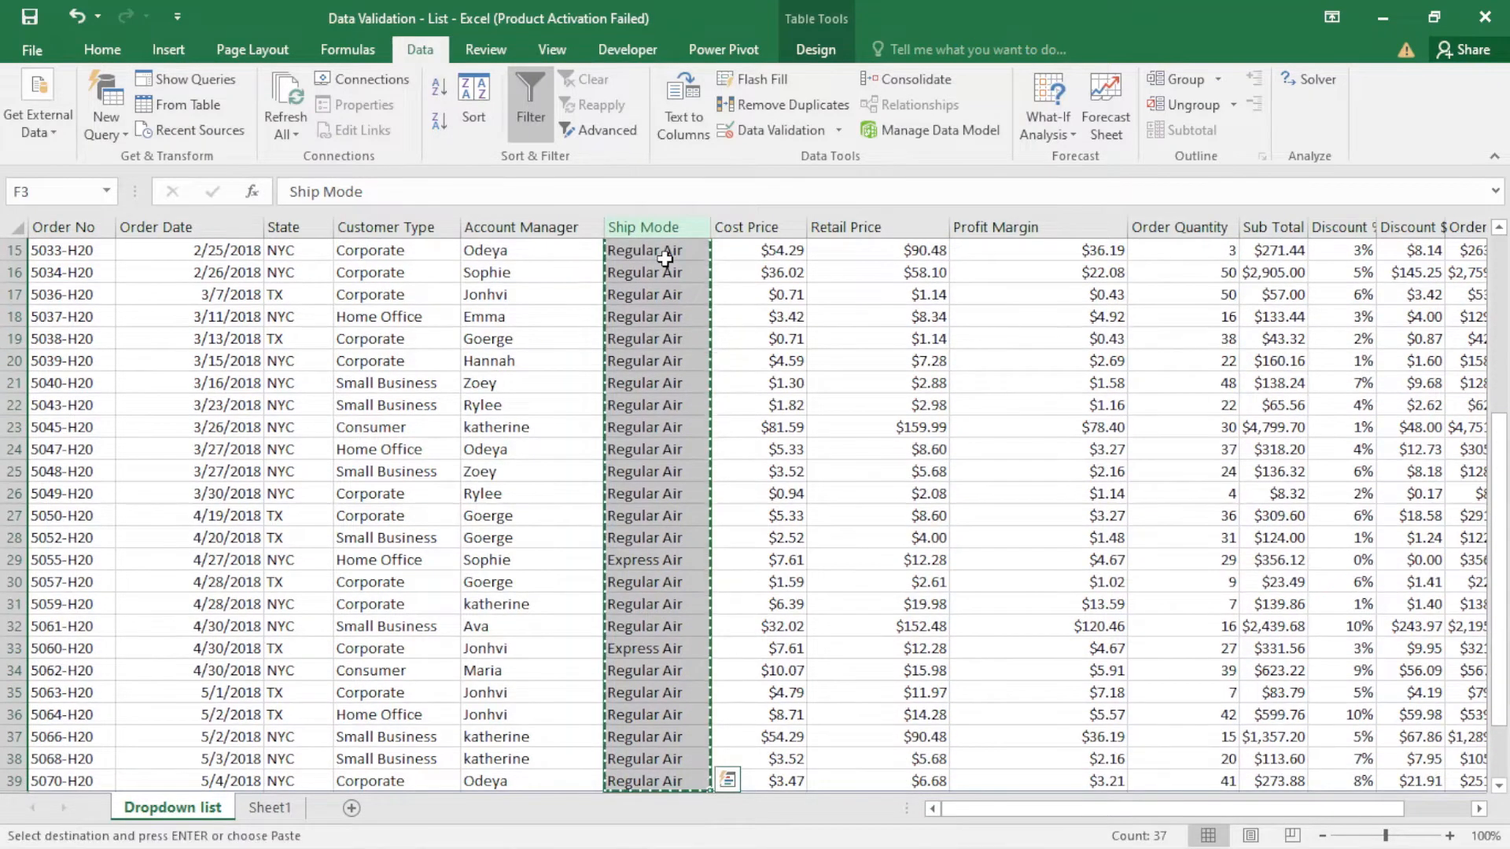
click(270, 808)
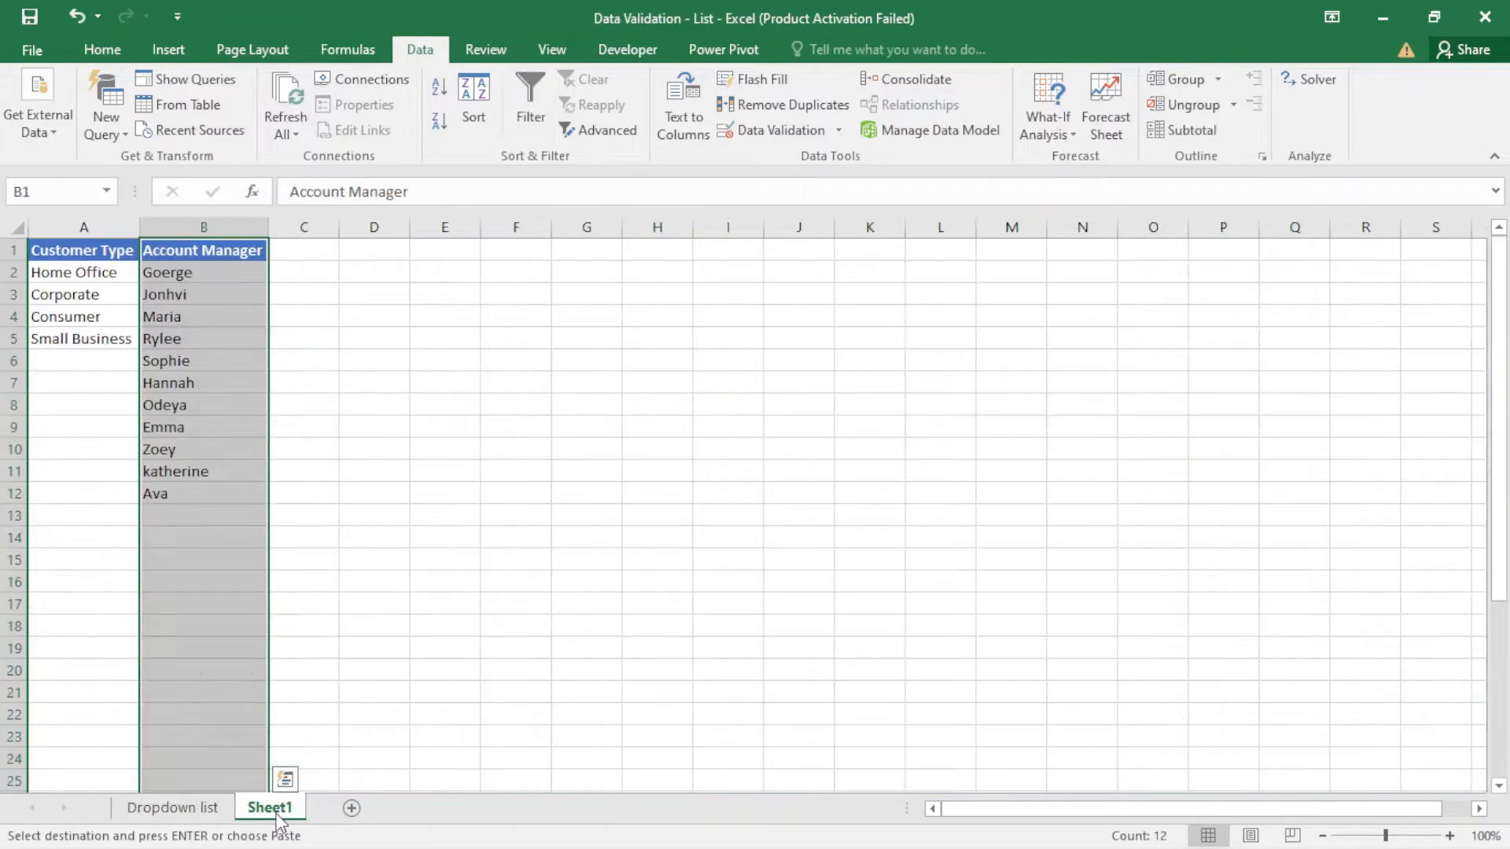
click(321, 255)
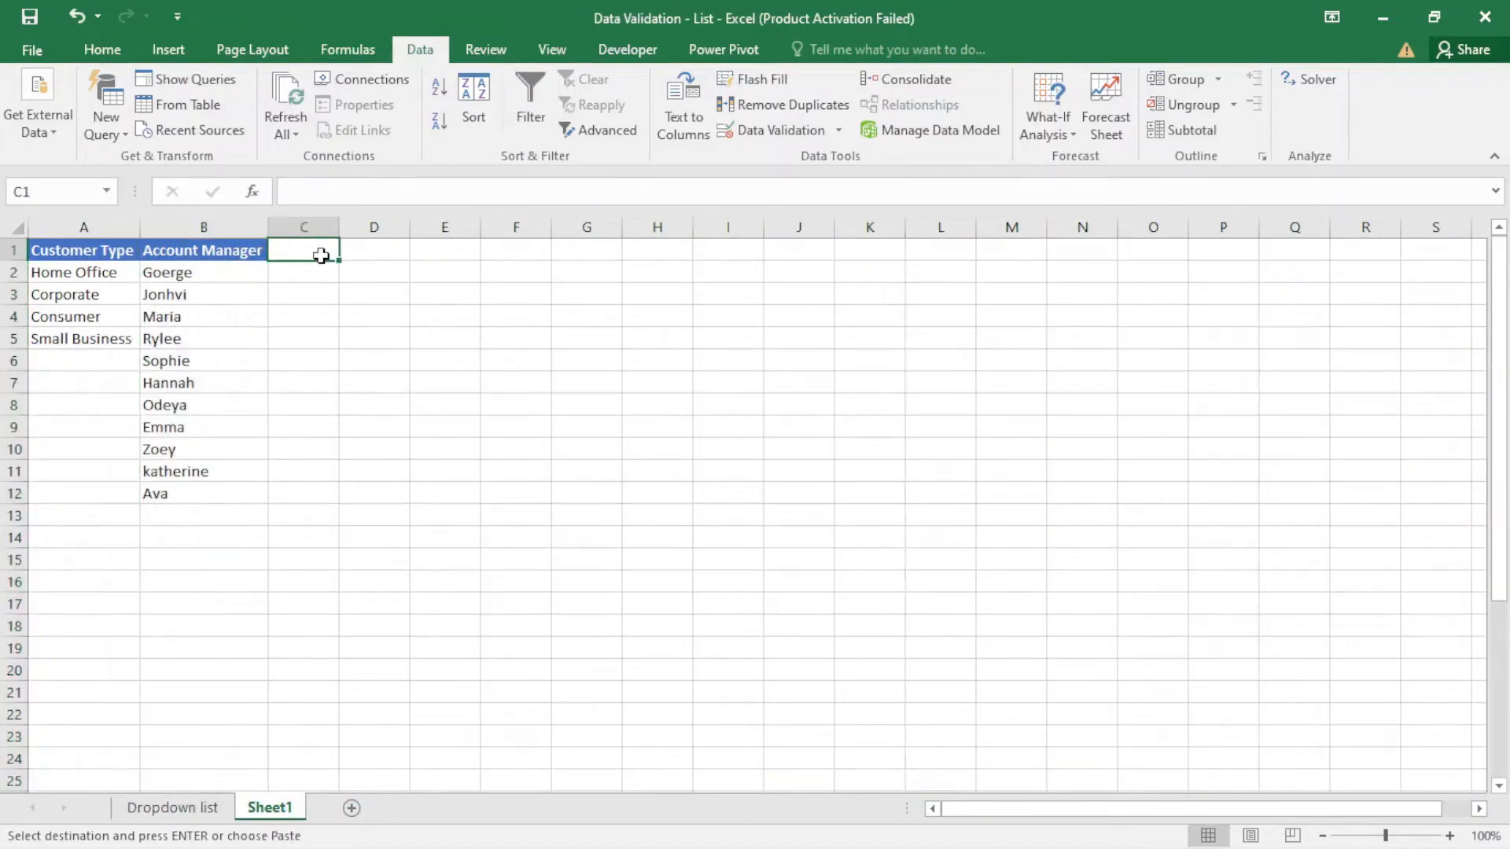
right_click(321, 255)
click(368, 355)
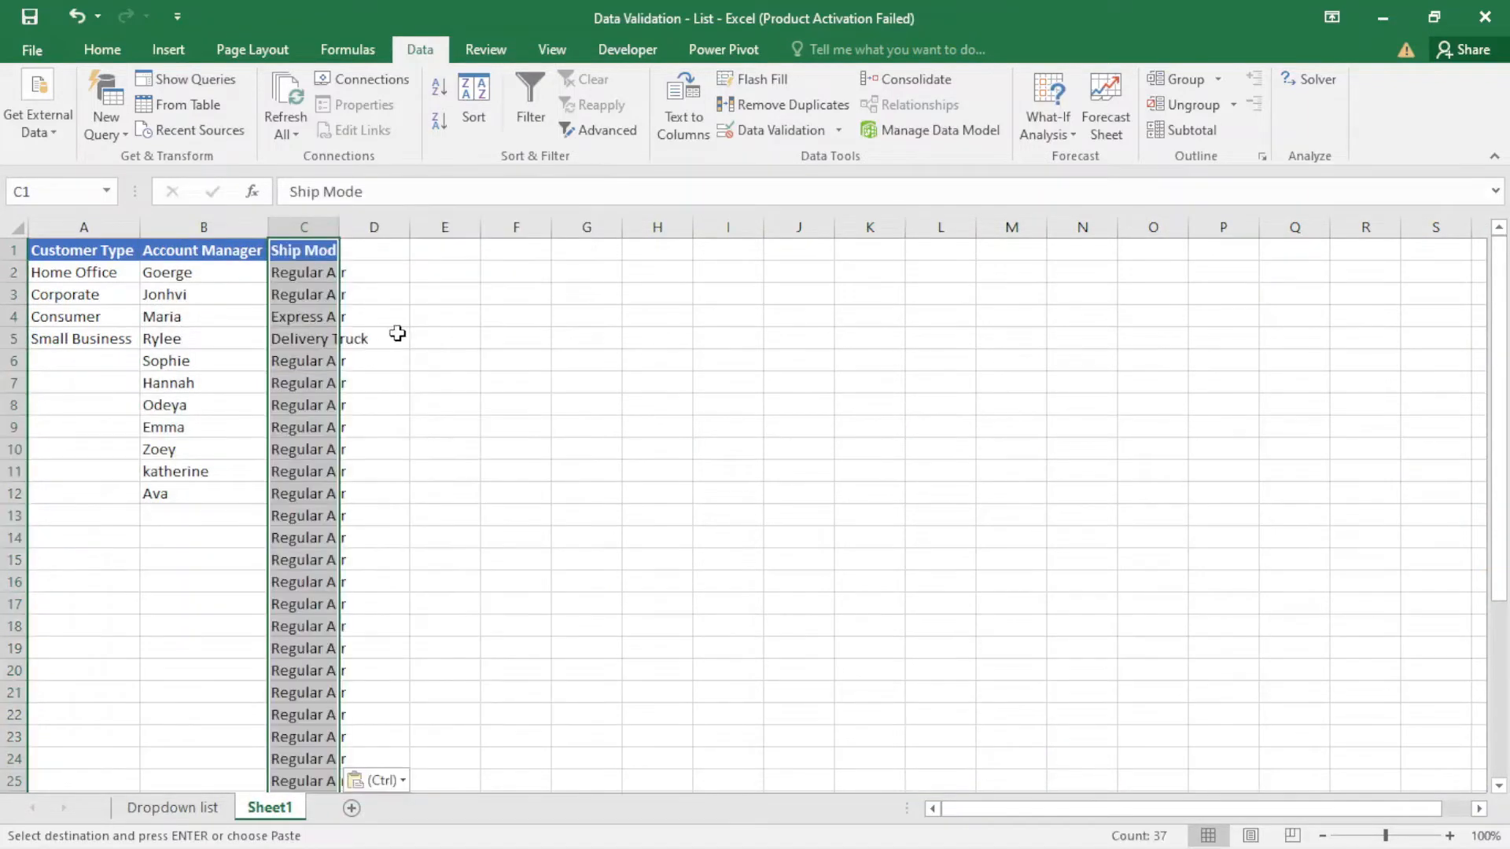
- Remove duplicates from the Ship Mode column only, continuing with the current selection and keeping the header, and fit column C's width to its contents
click(789, 104)
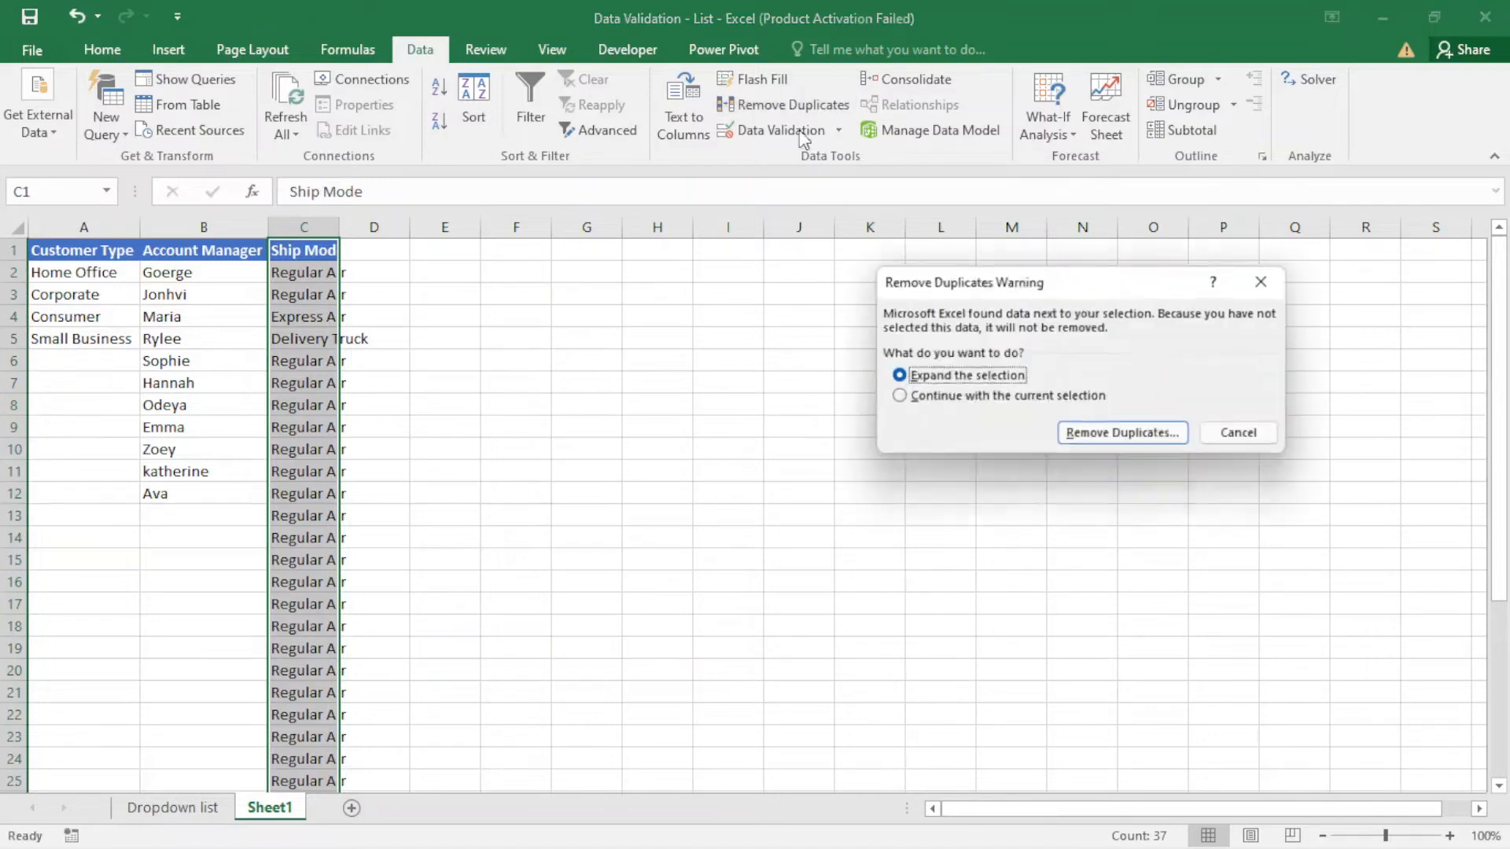
click(905, 397)
click(1126, 437)
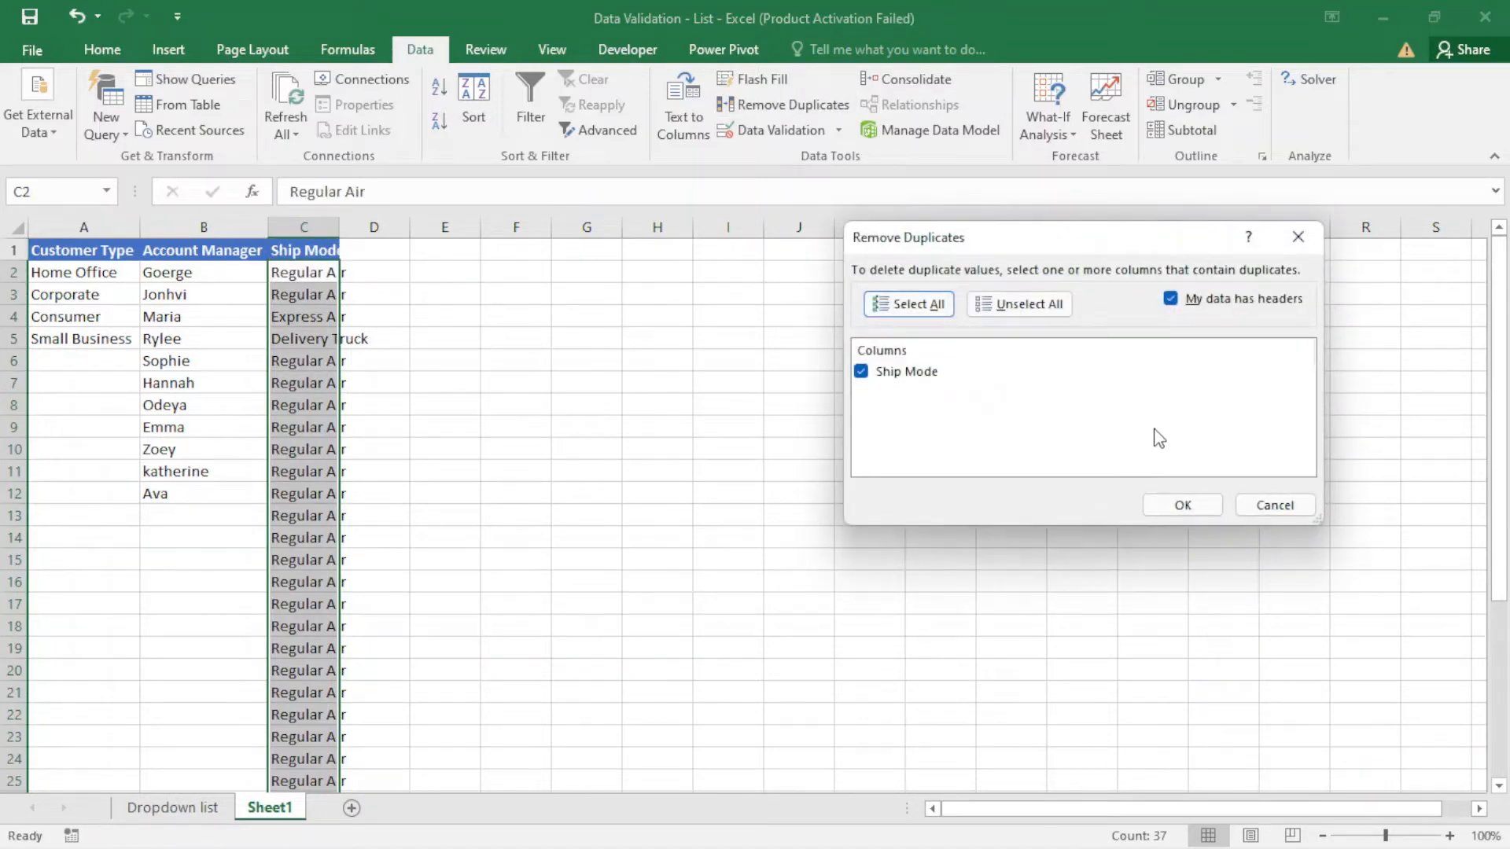
click(1180, 507)
click(773, 496)
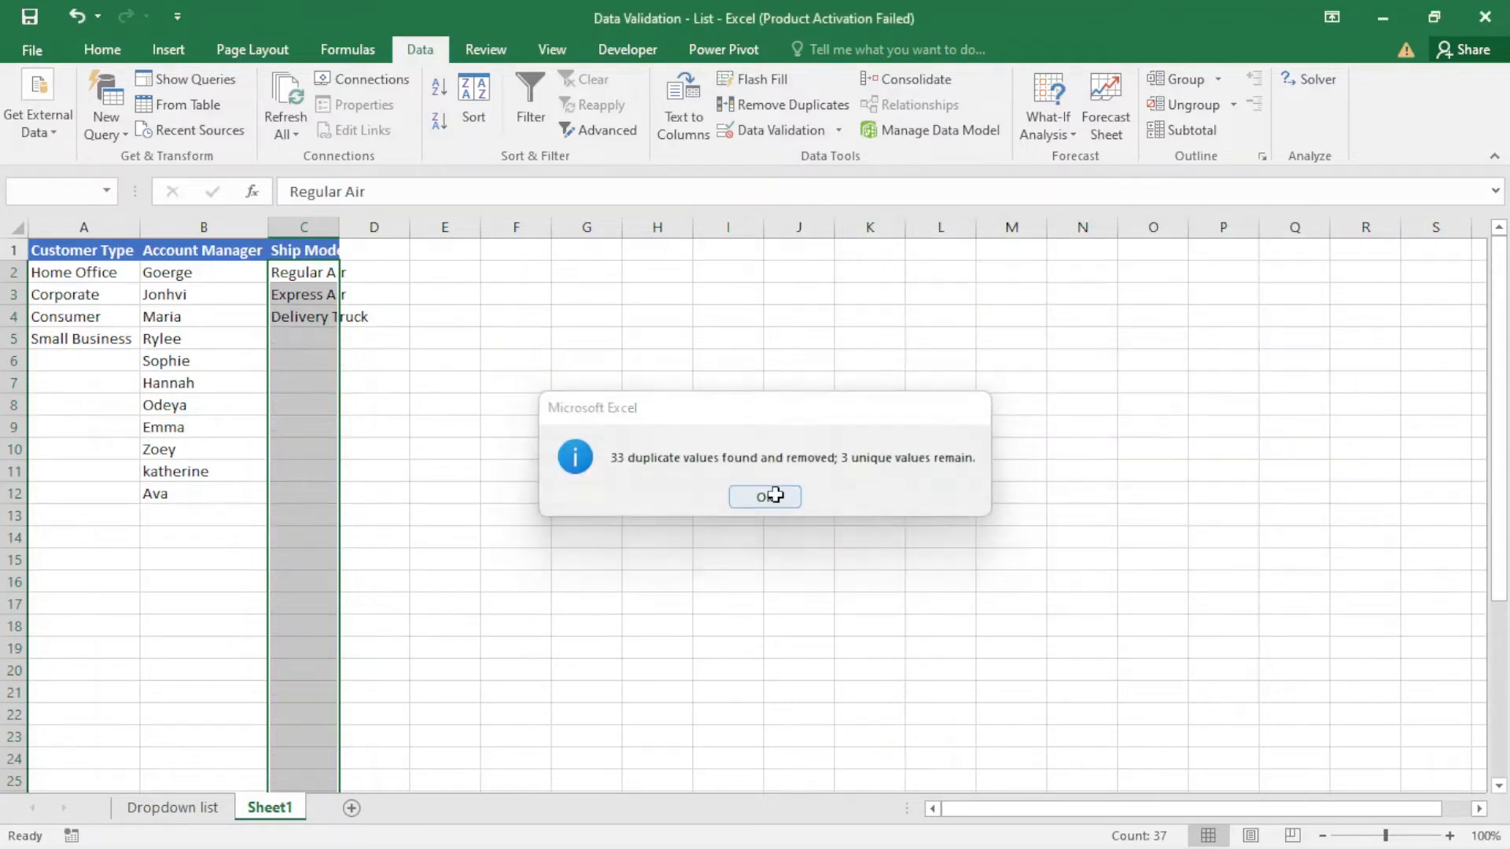
click(375, 537)
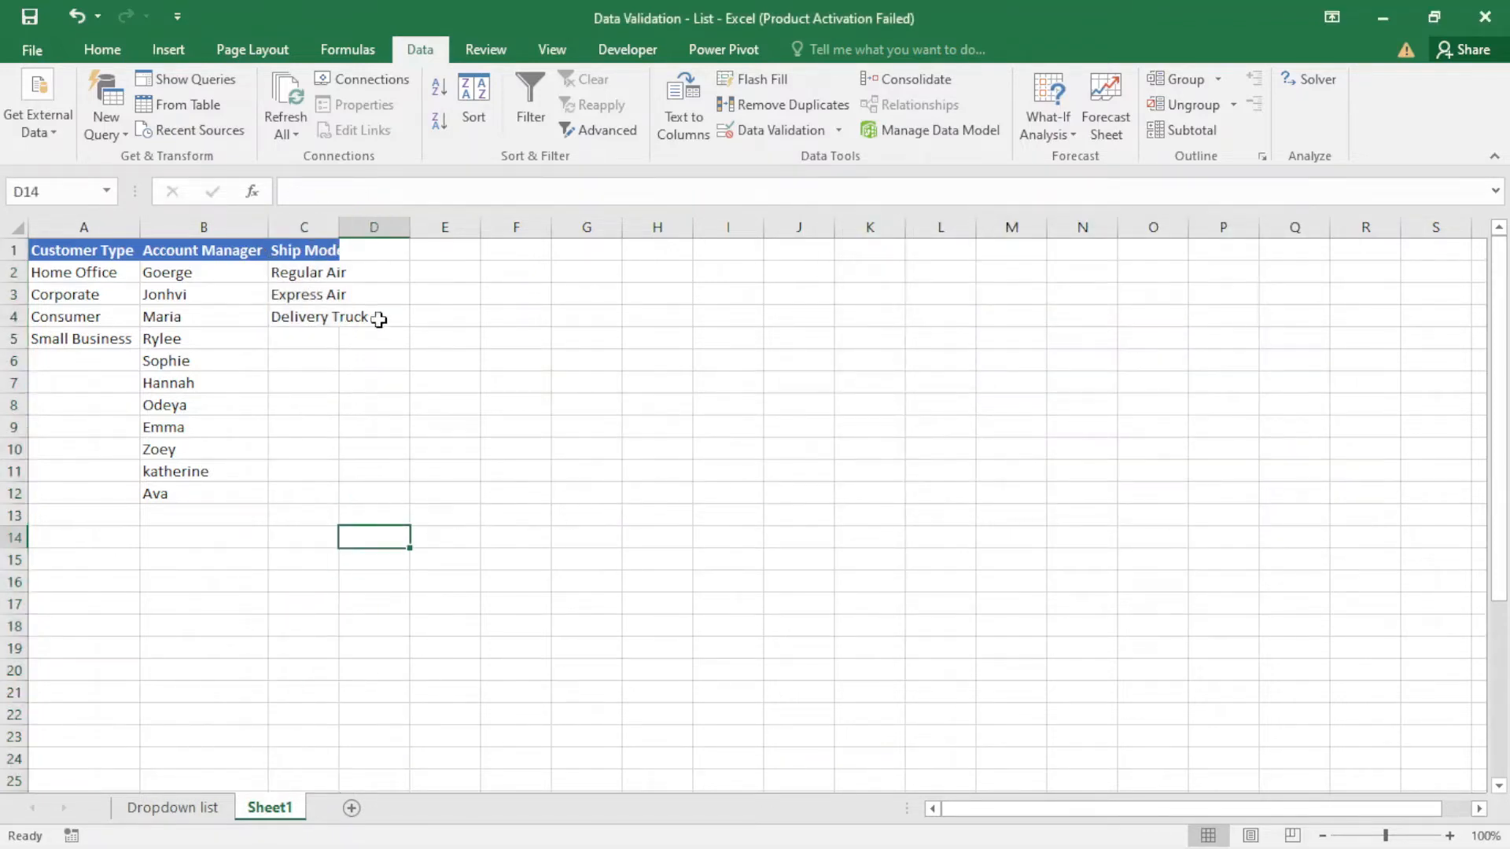
double_click(339, 227)
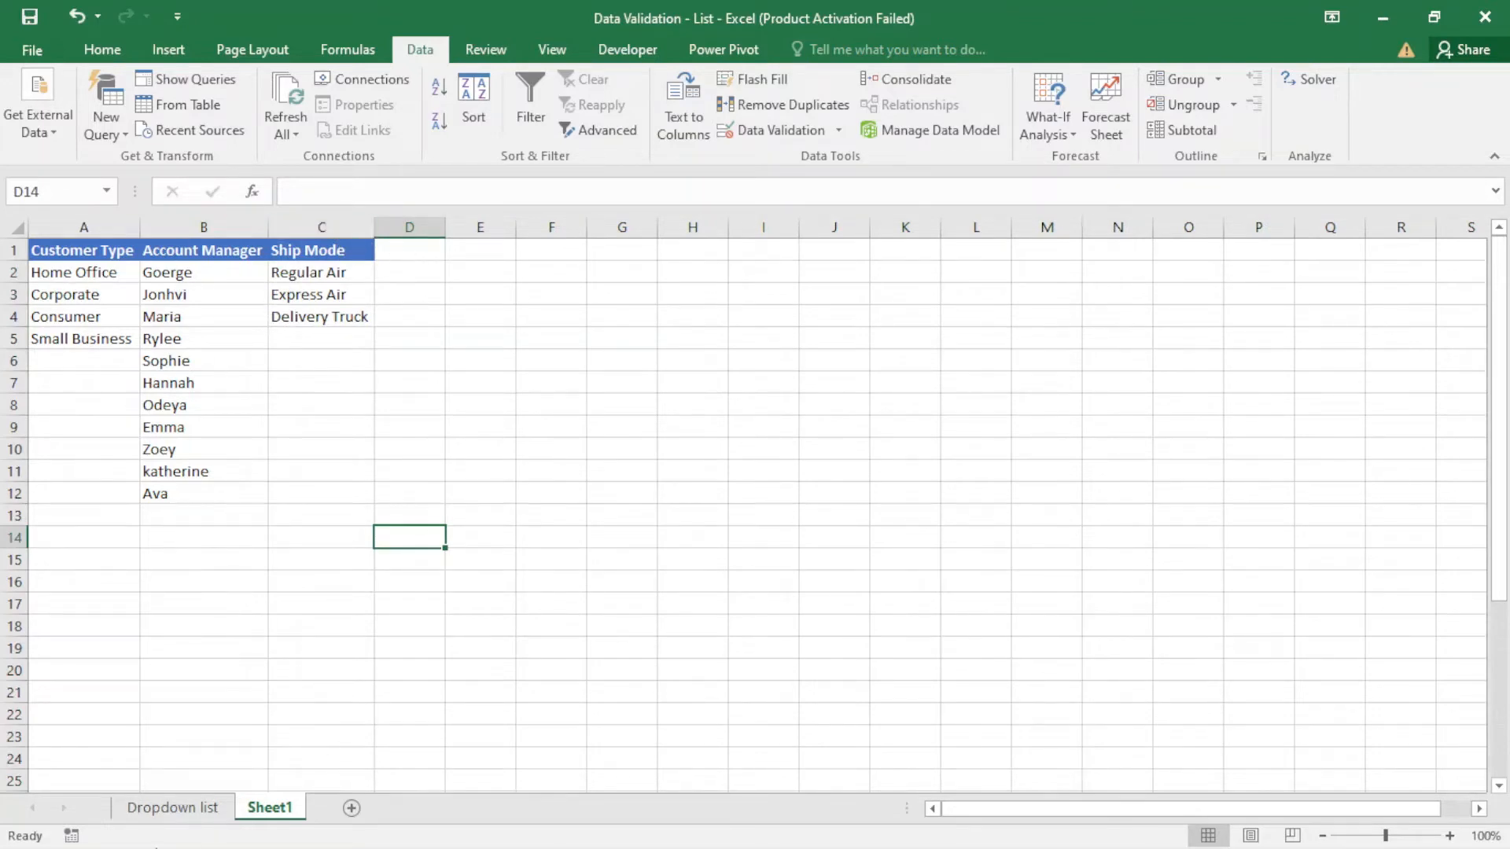
- Rename Sheet1 as List
double_click(284, 808)
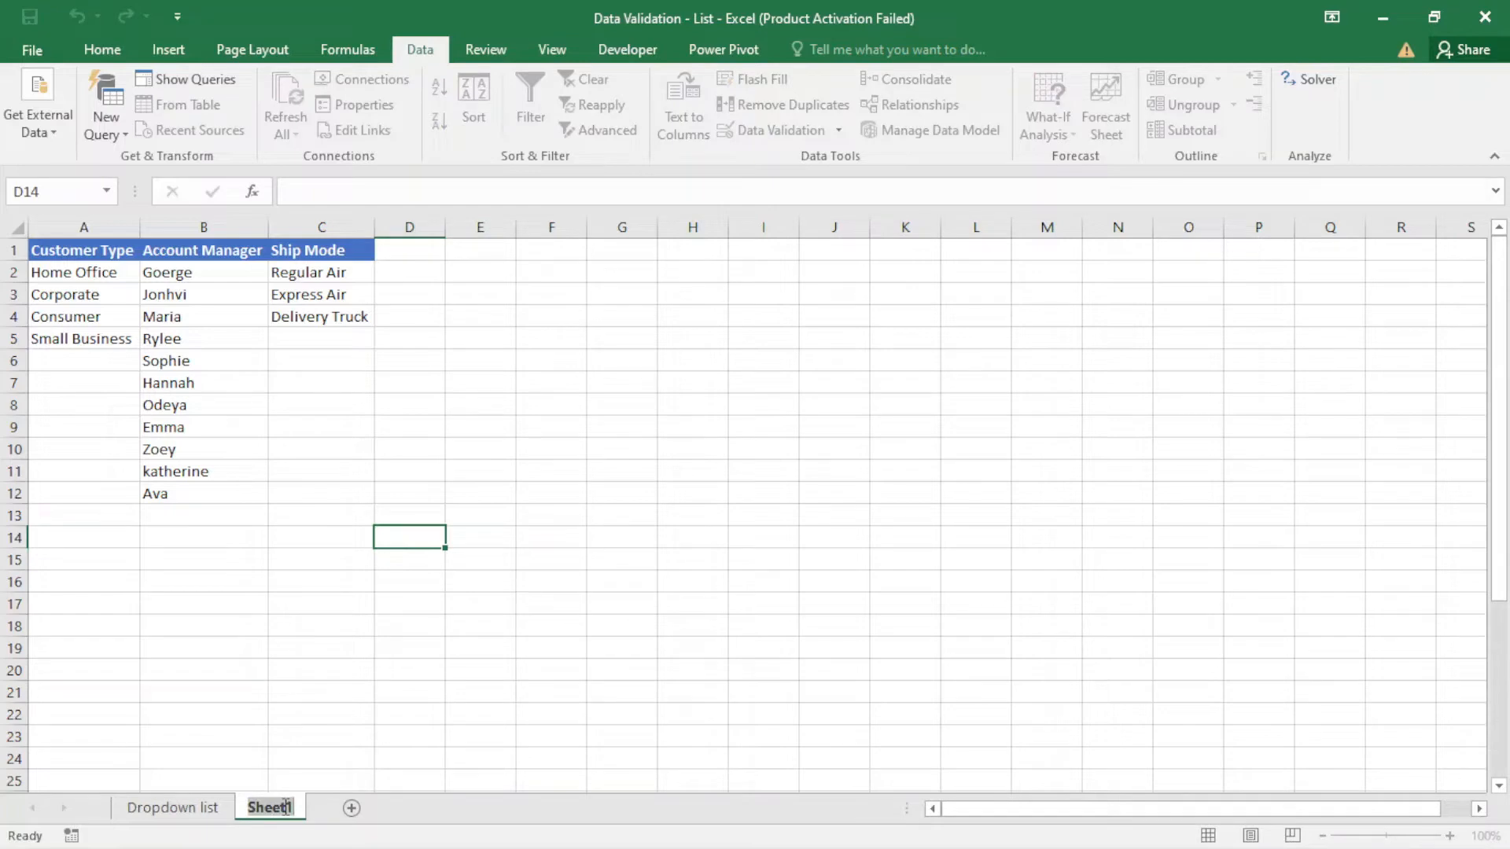
text(List)
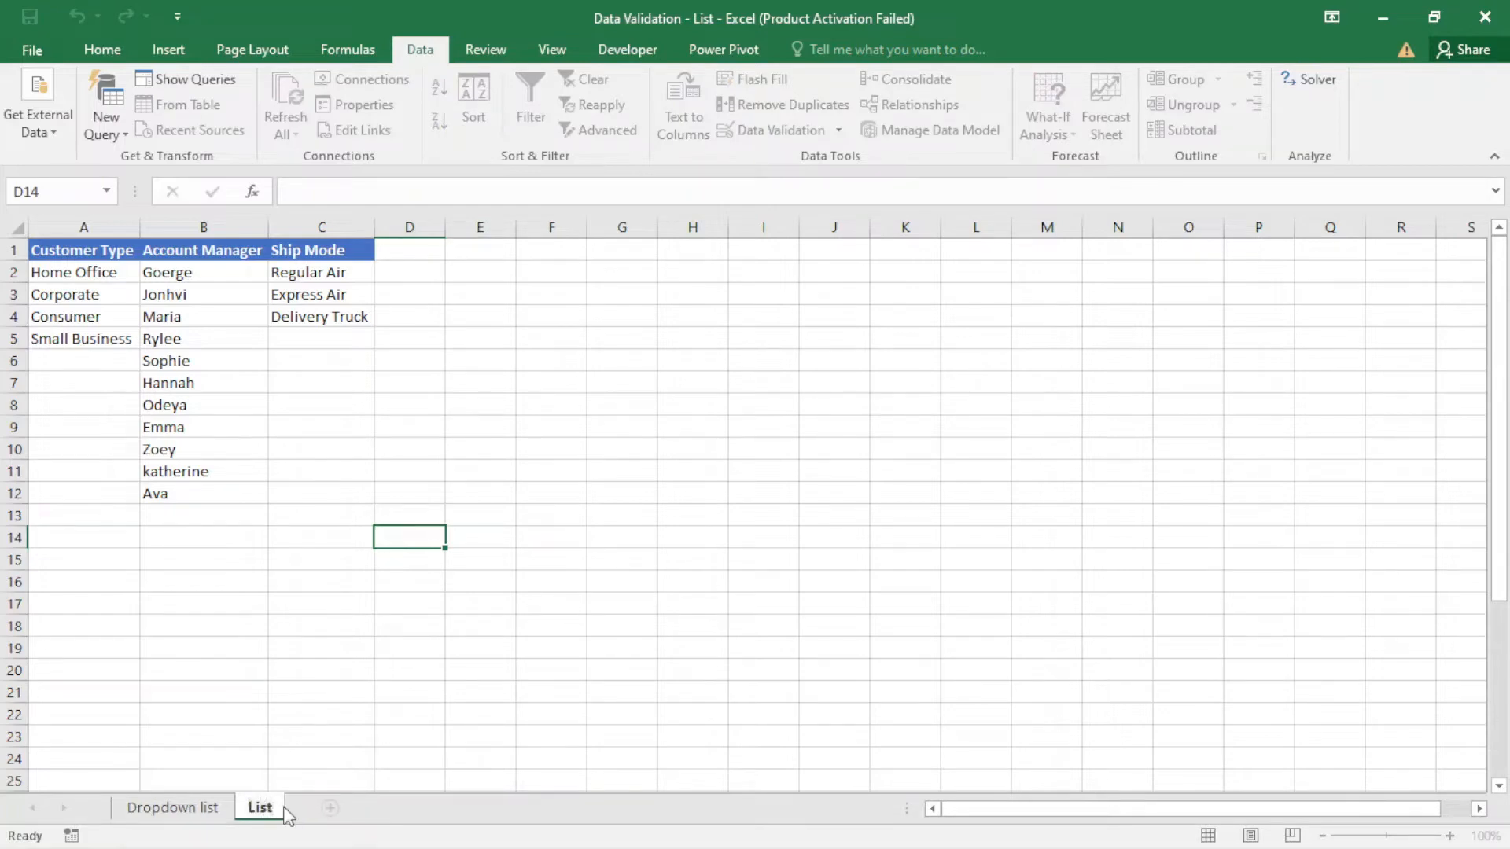
key(Return)
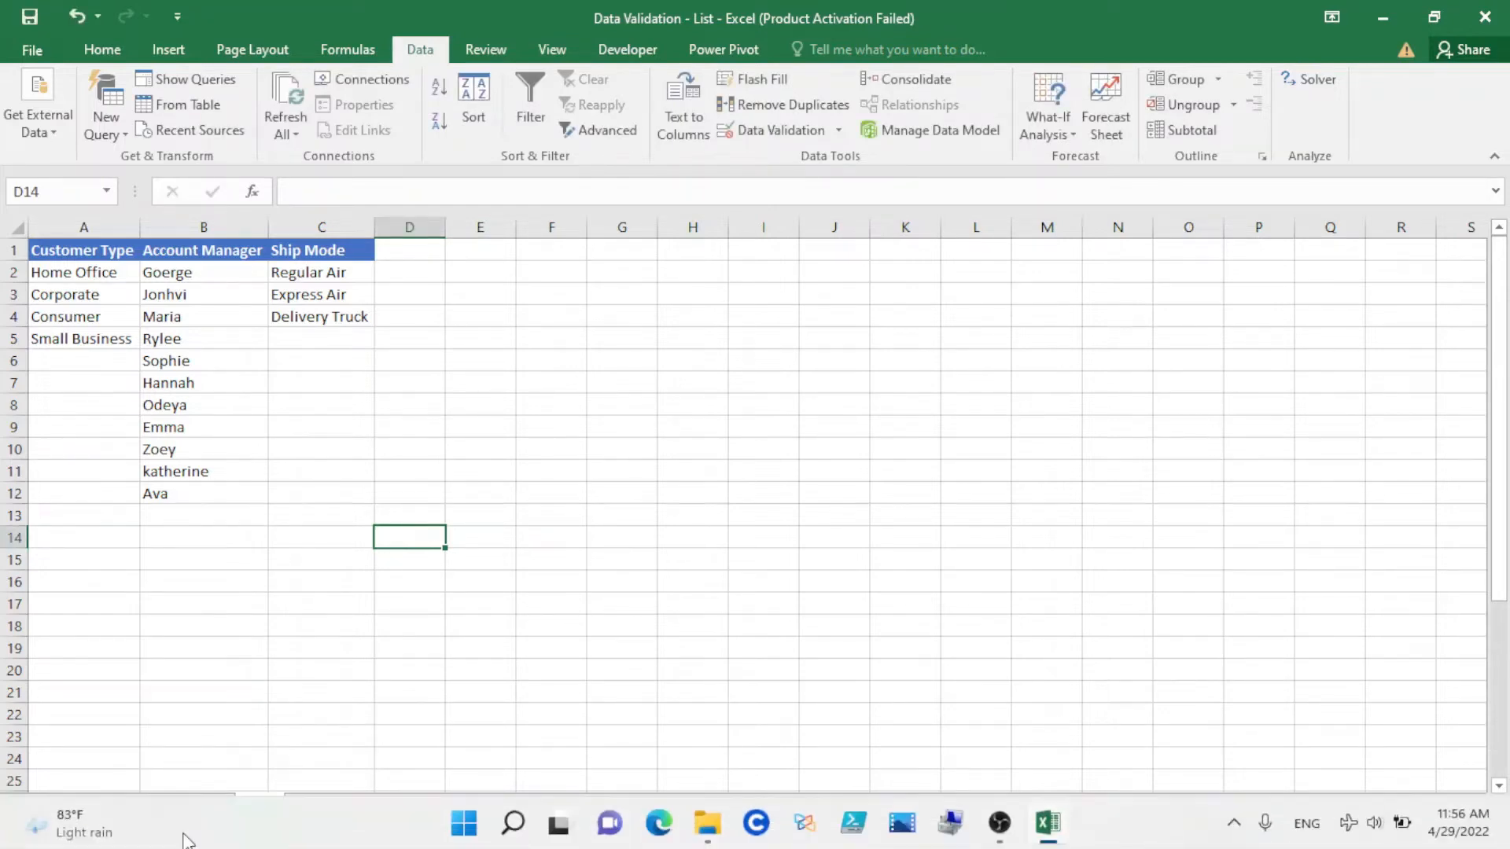
- Apply List data validation to the Customer Type cells from D4 down on the Dropdown list sheet, with source =List!$A$2:$A$5
click(177, 810)
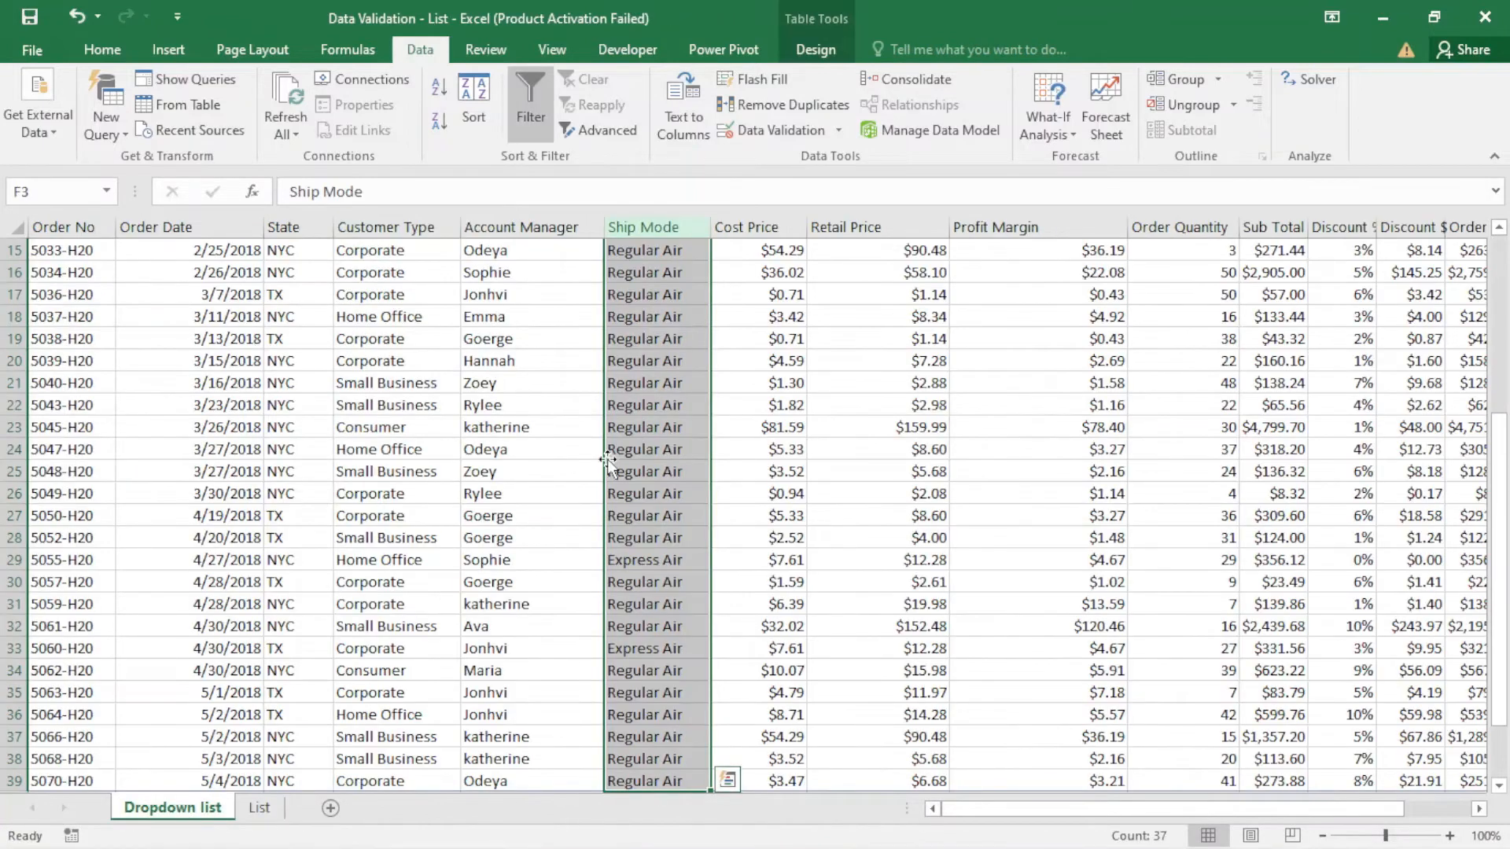
scroll(607, 459, up, 5)
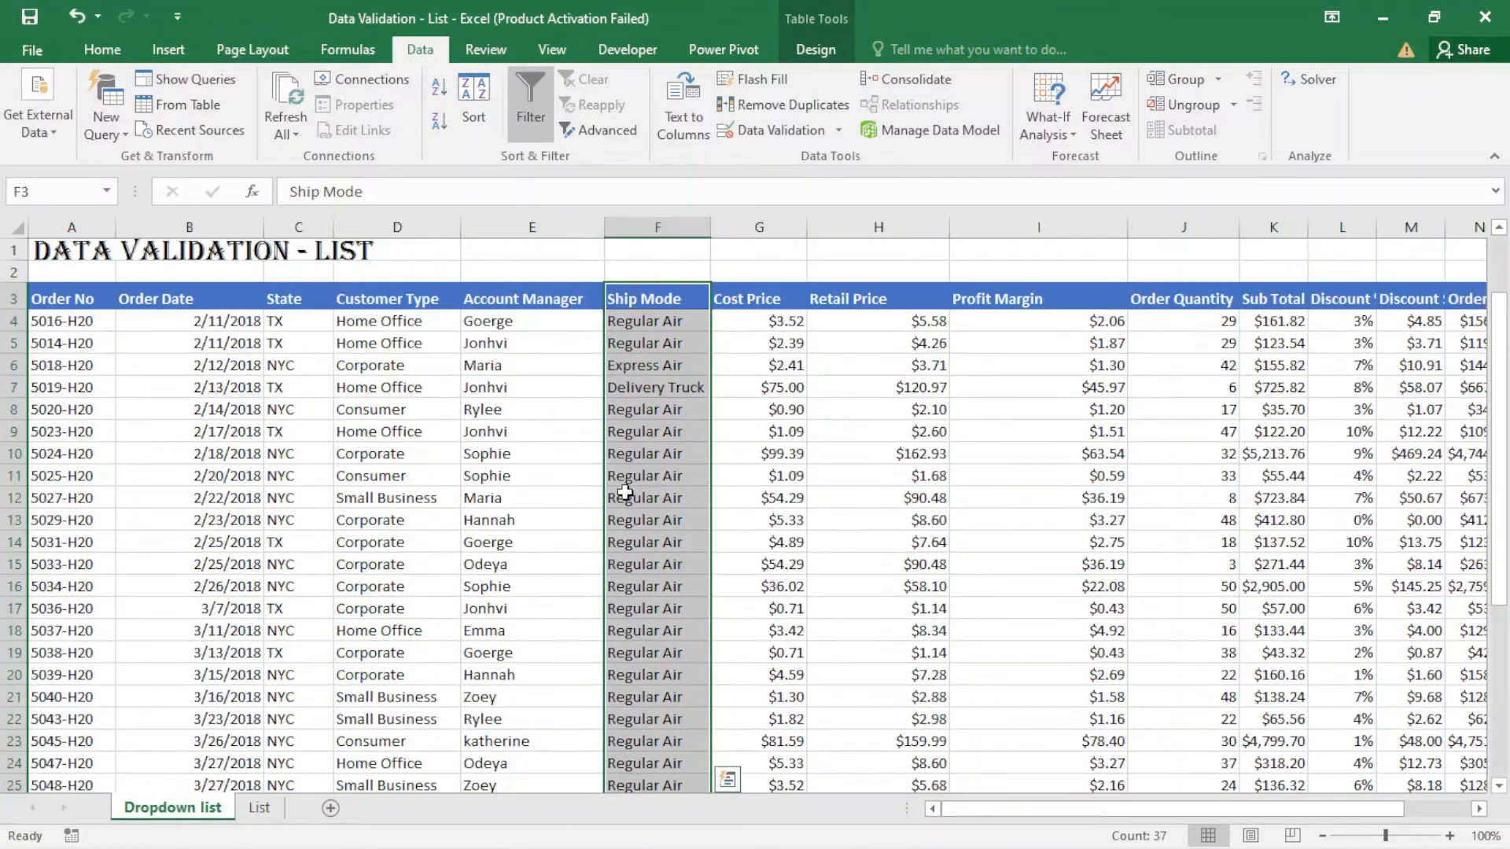
click(387, 327)
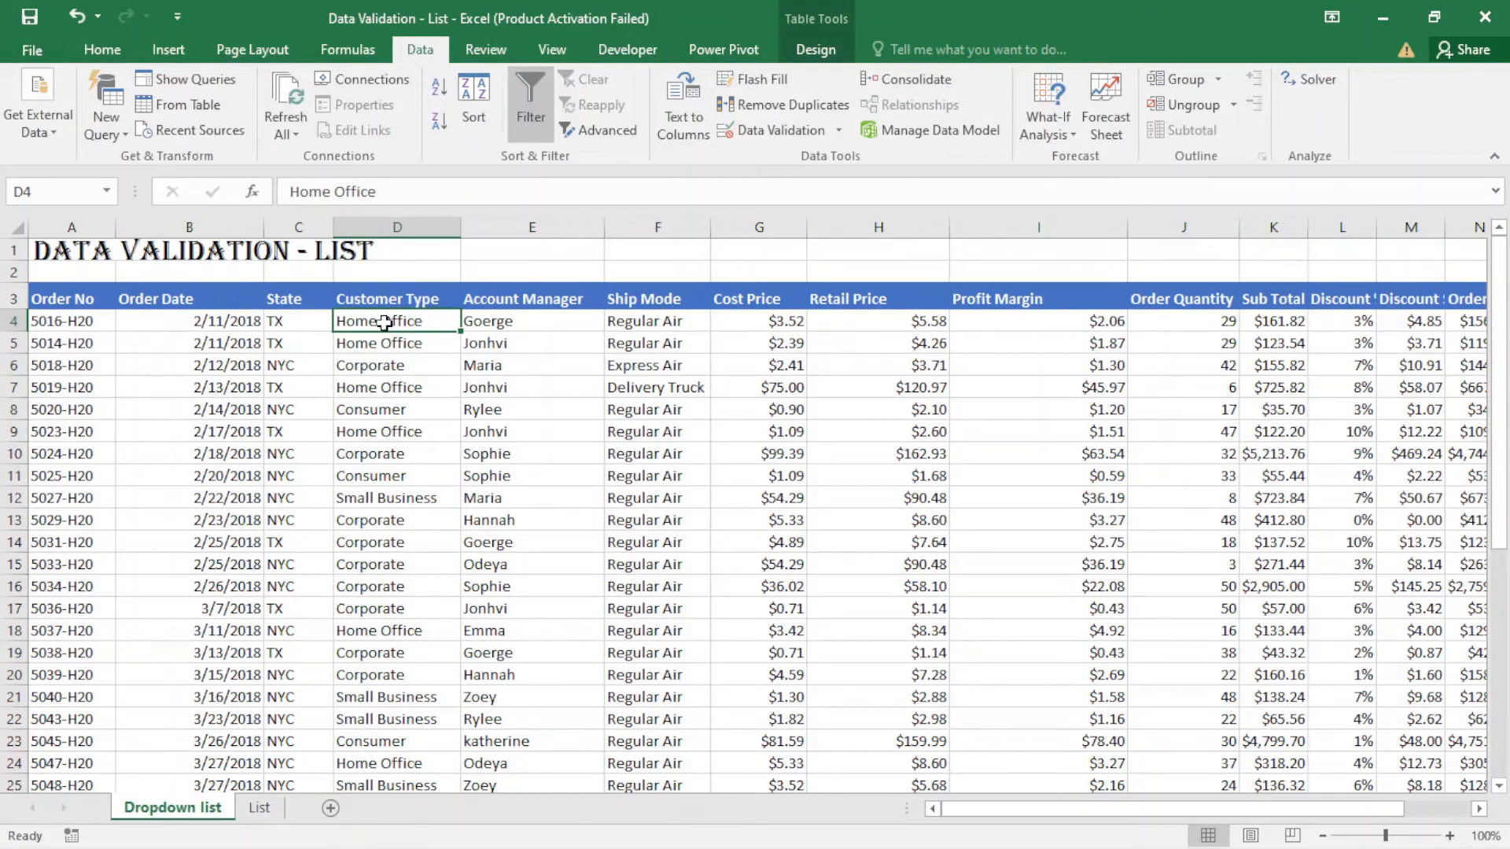
key(ctrl+shift+Down)
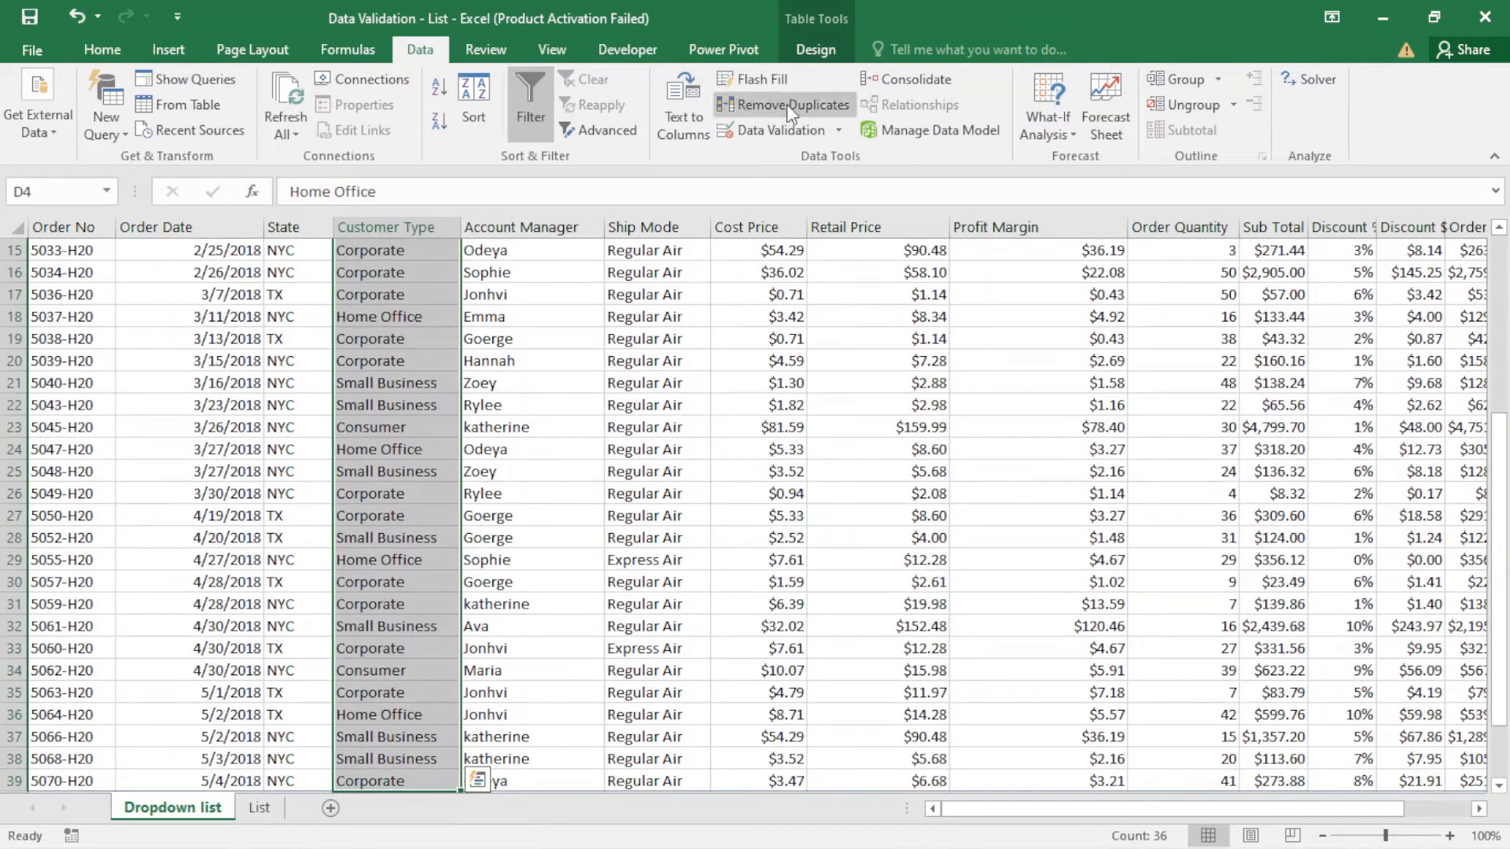
click(784, 127)
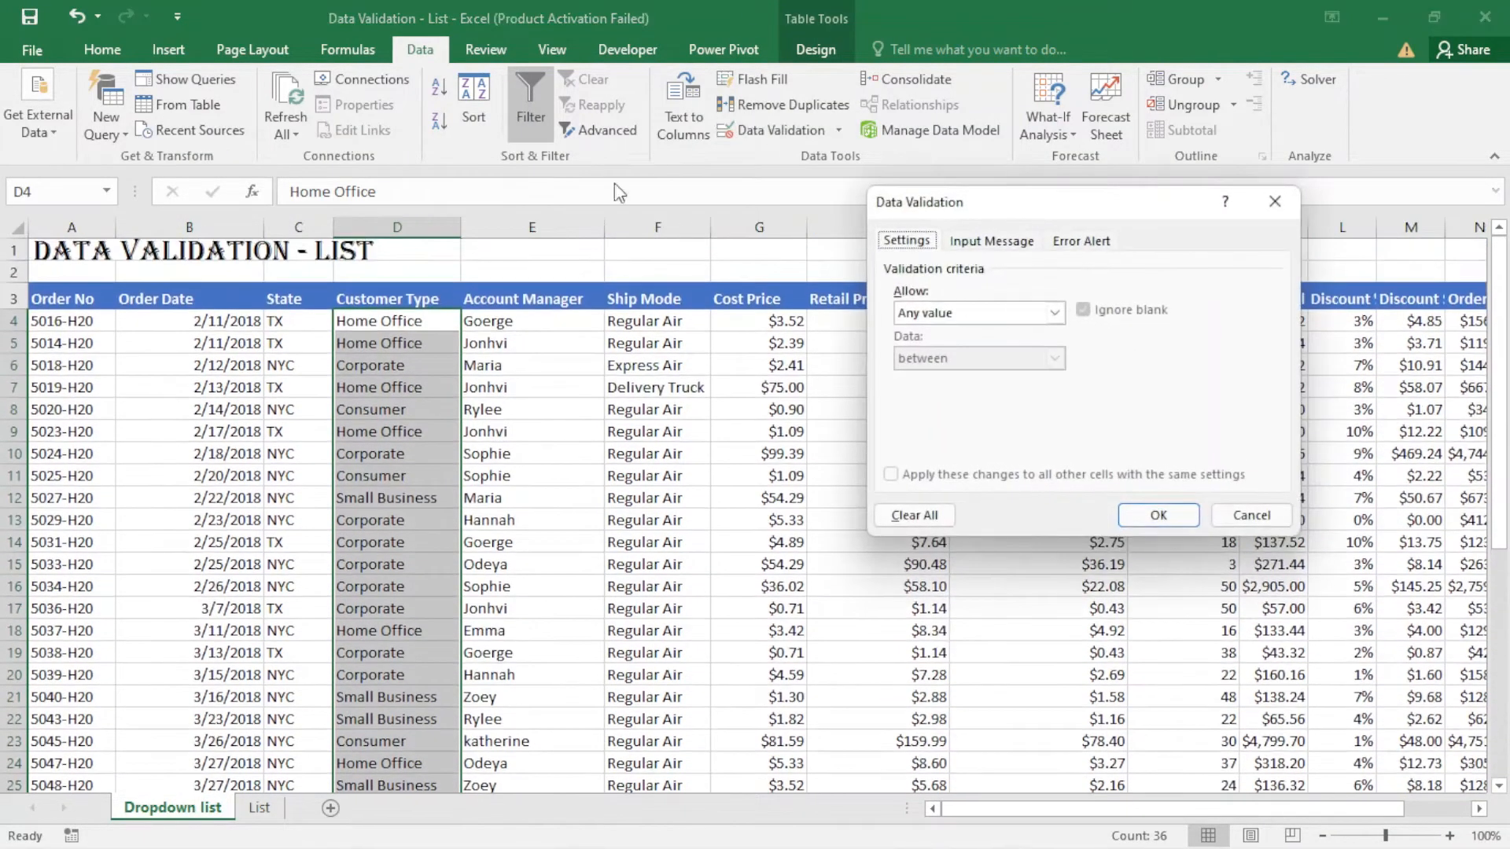
click(1055, 311)
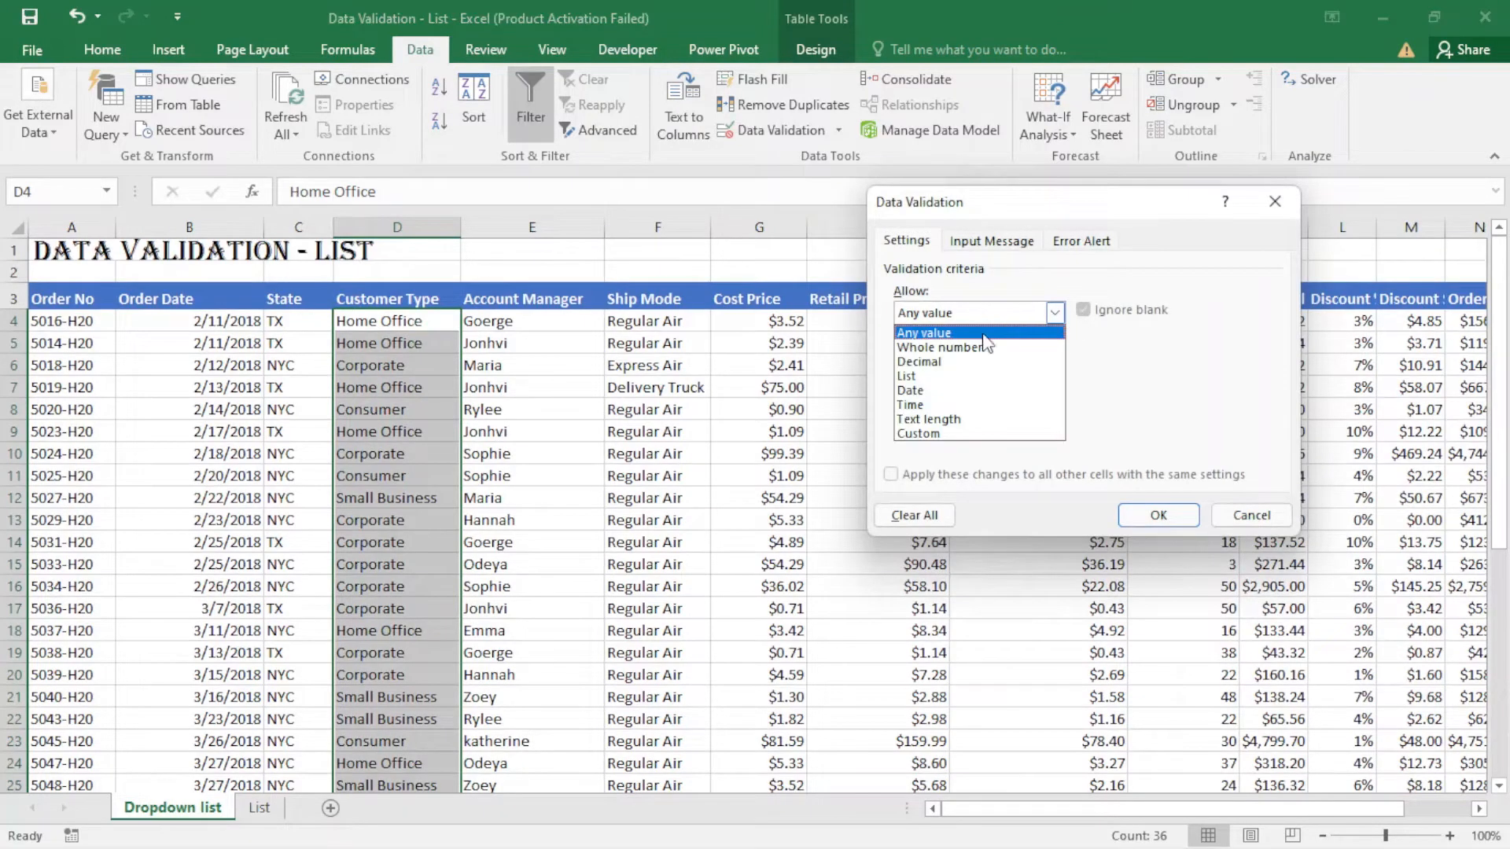
click(909, 377)
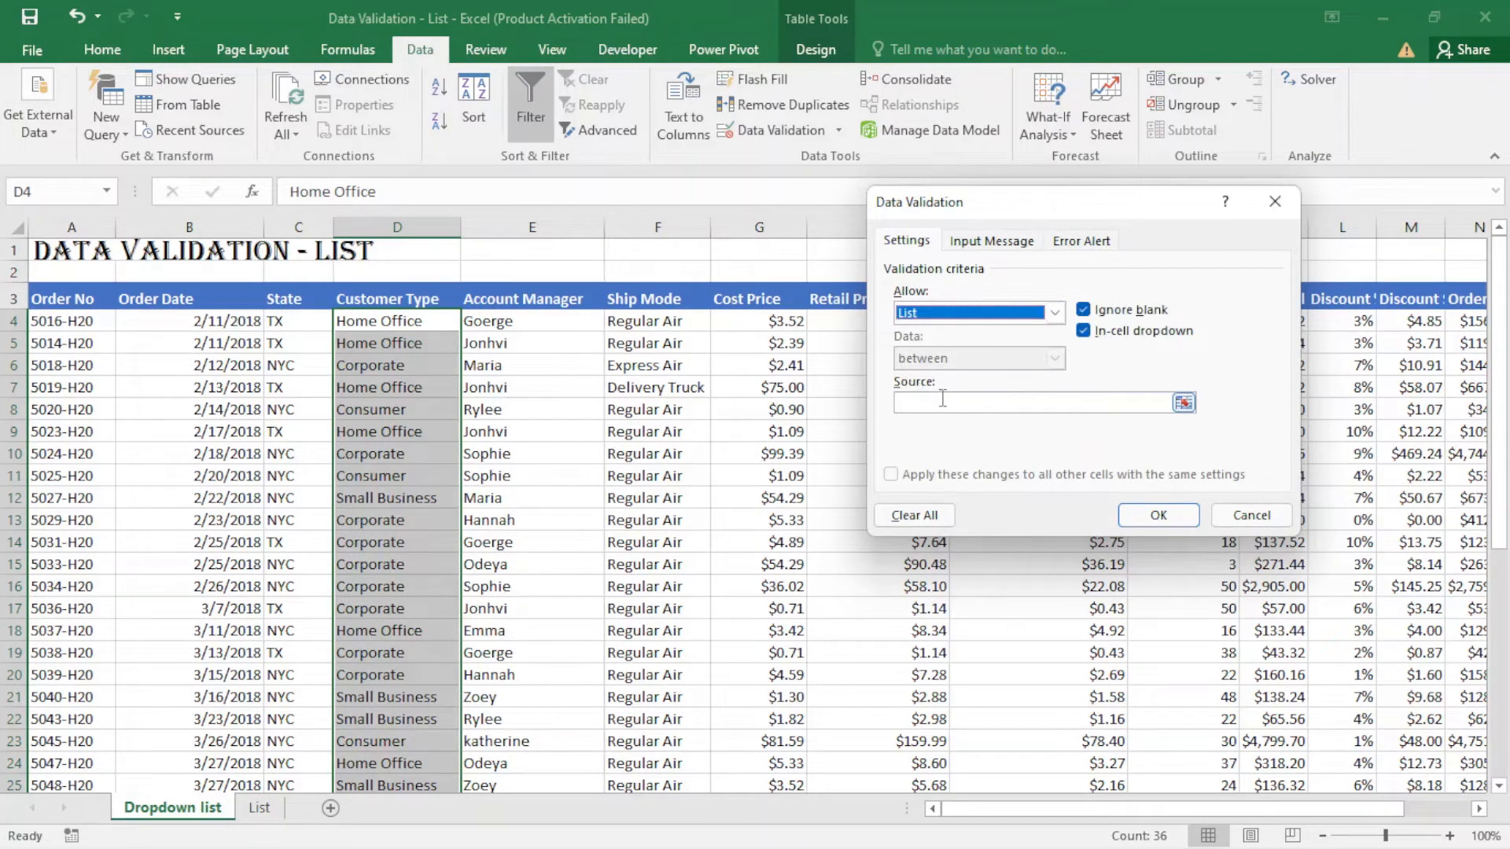
click(1068, 404)
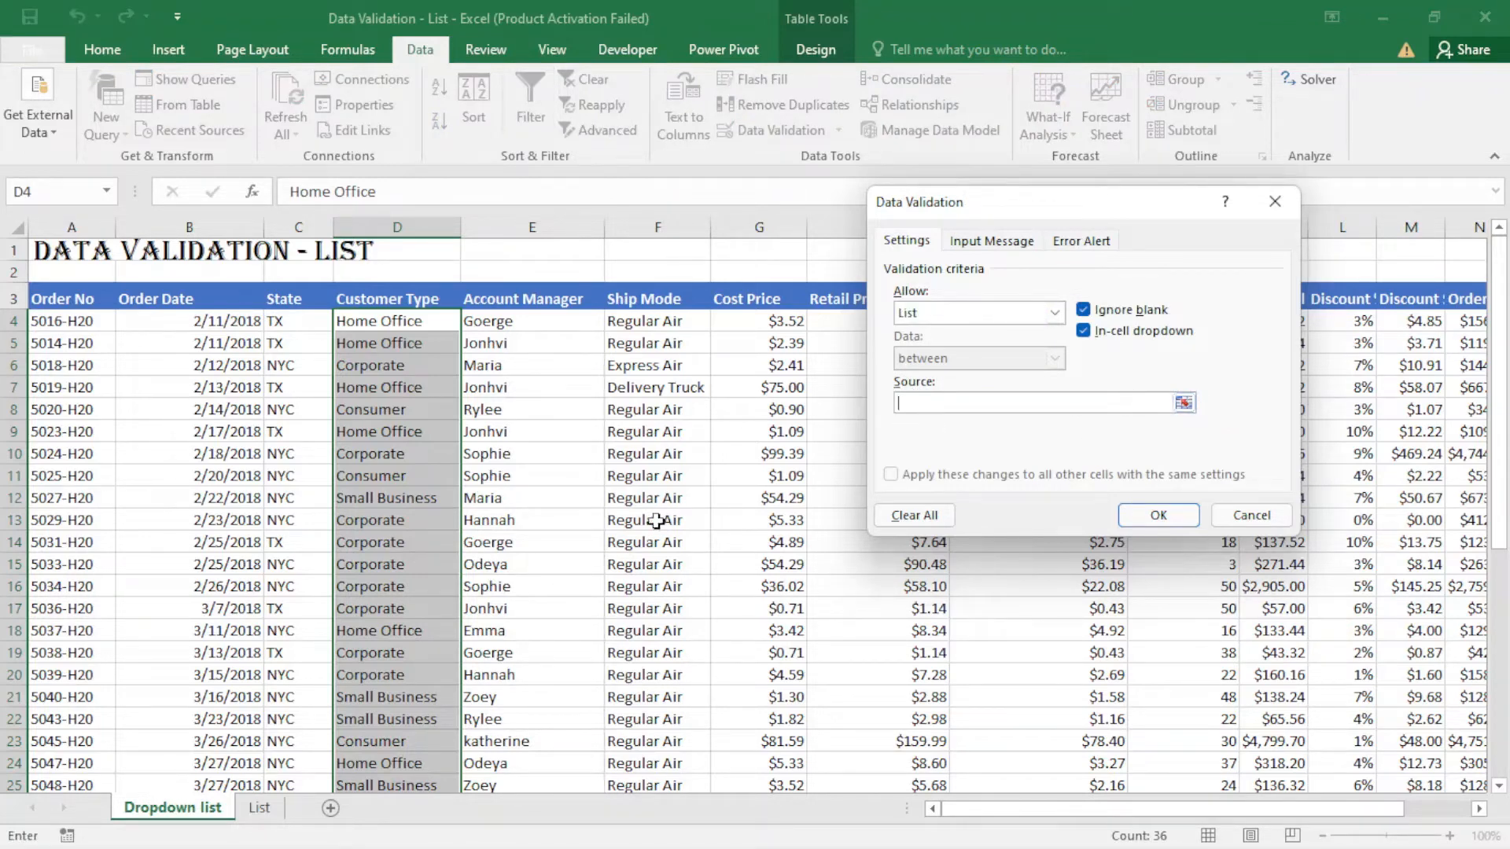
click(258, 808)
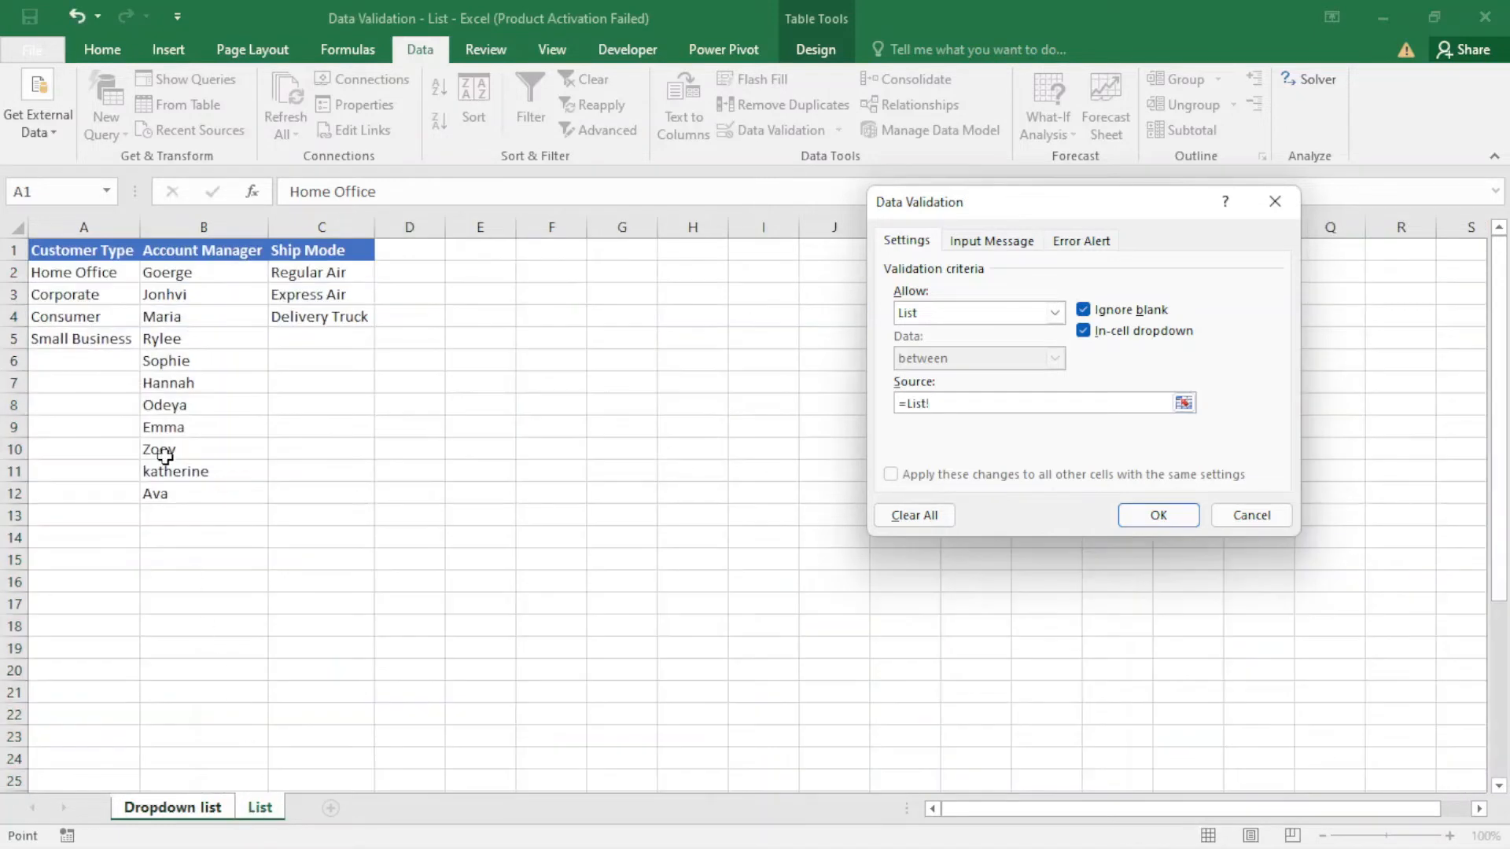
drag(100, 270, 118, 342)
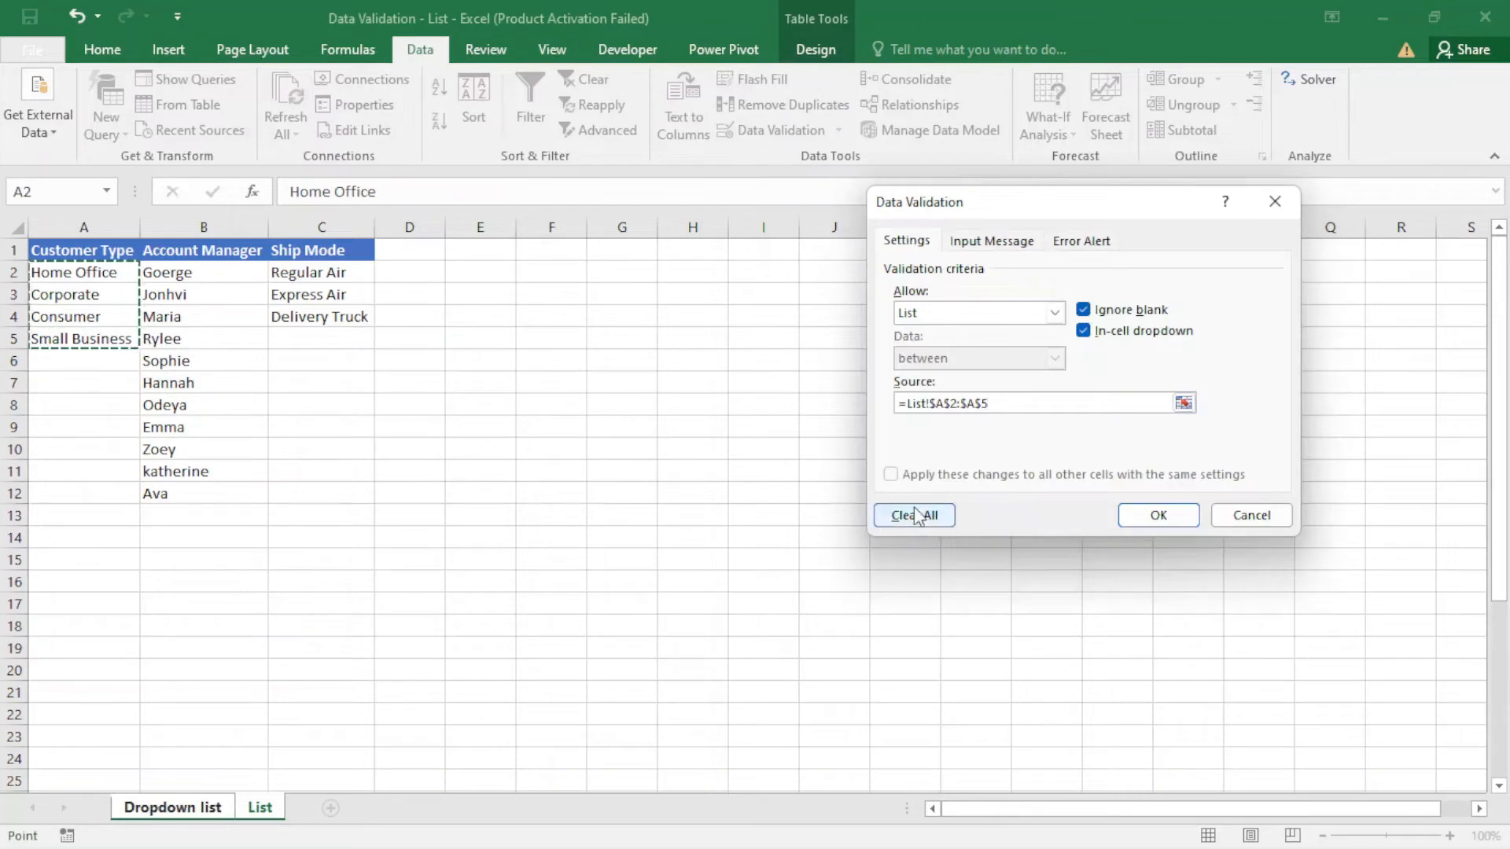
click(1158, 515)
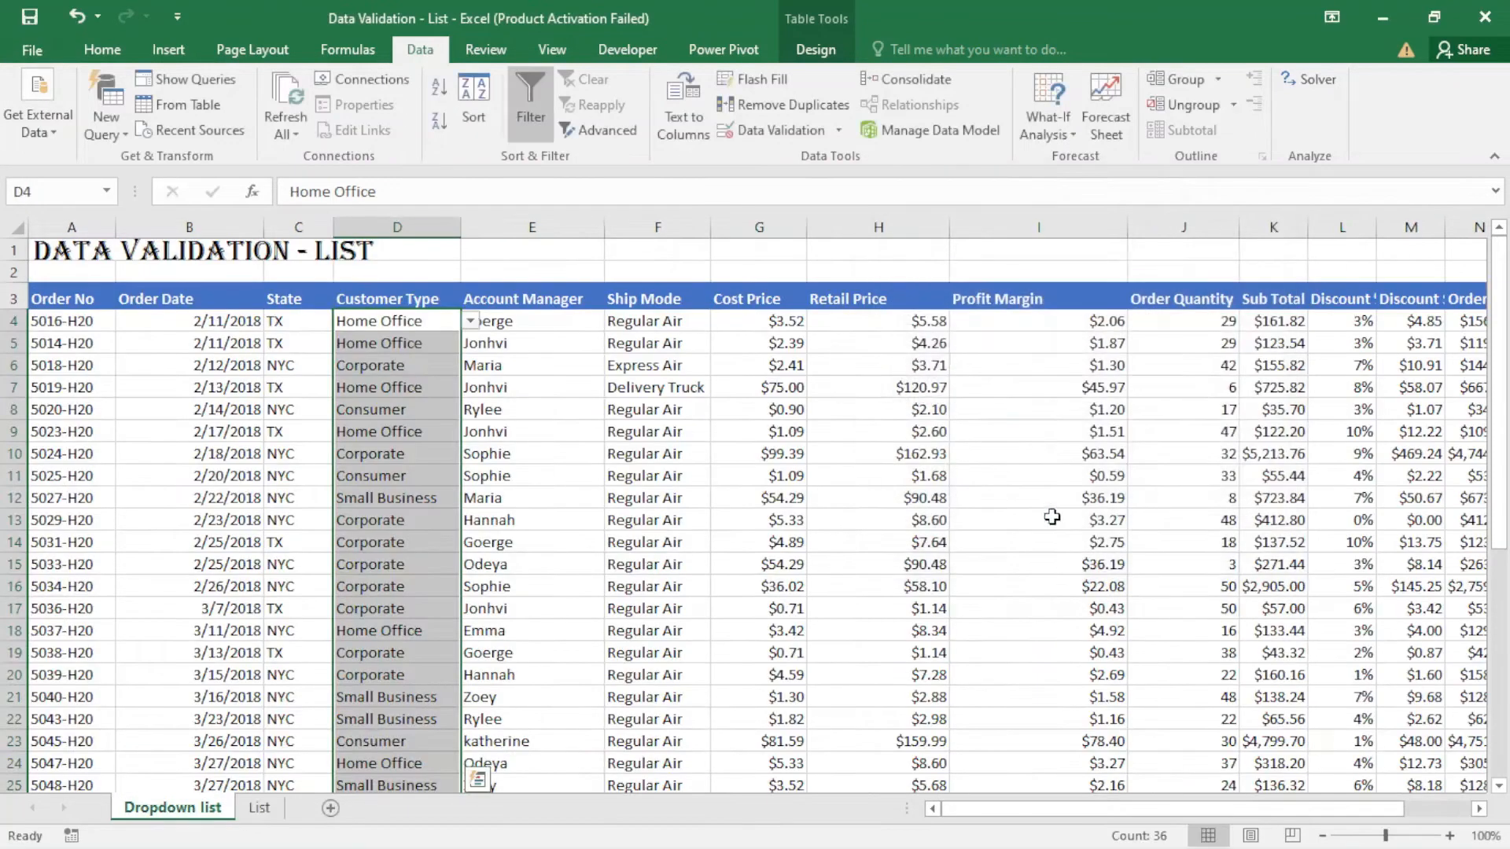
- Check the Customer Type dropdown choices in cells D9, D12 and D14 without changing any value
click(399, 434)
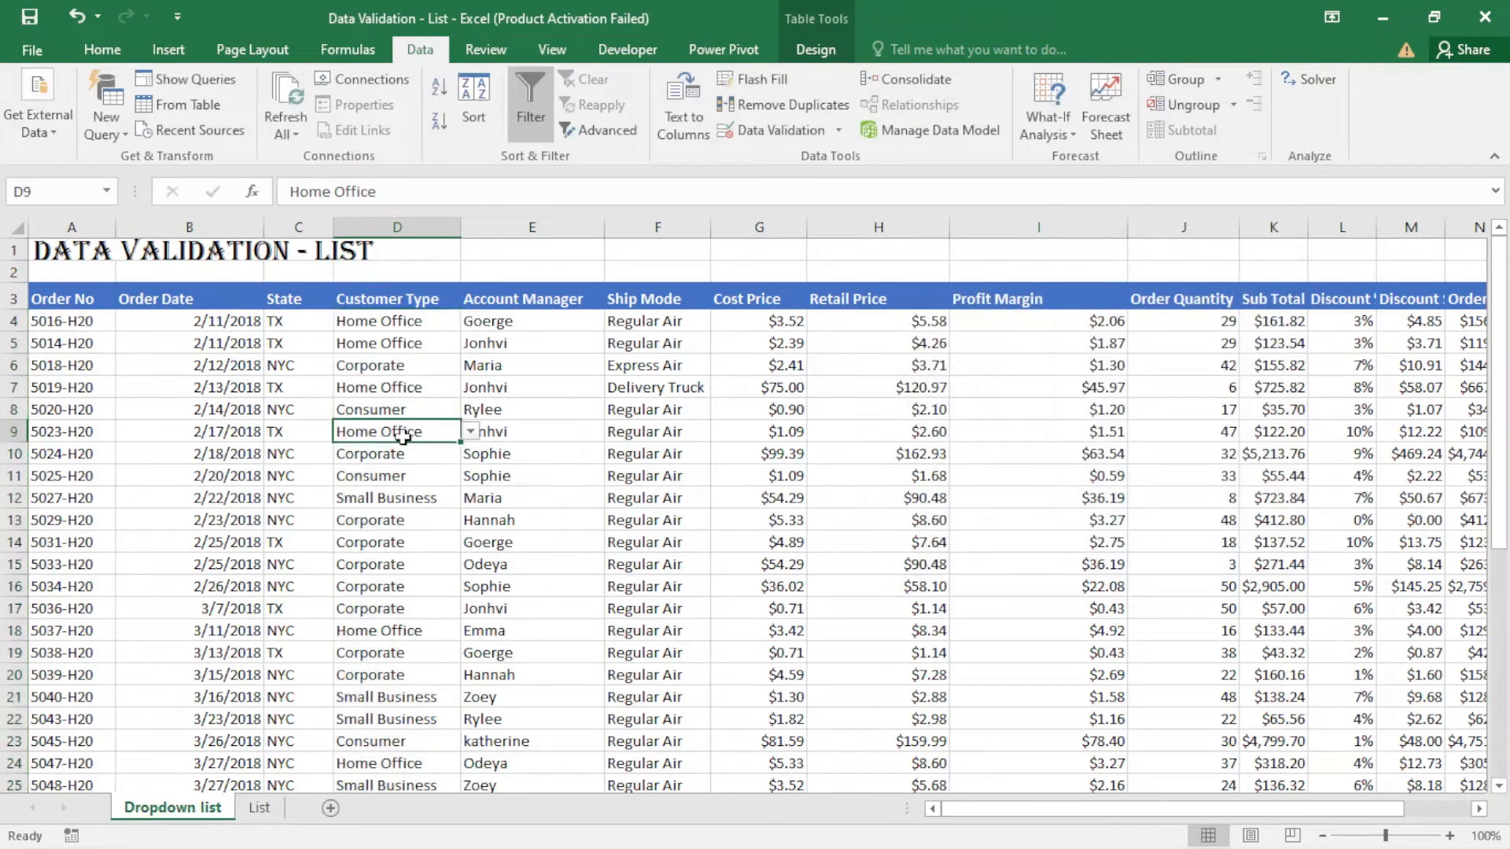
click(470, 432)
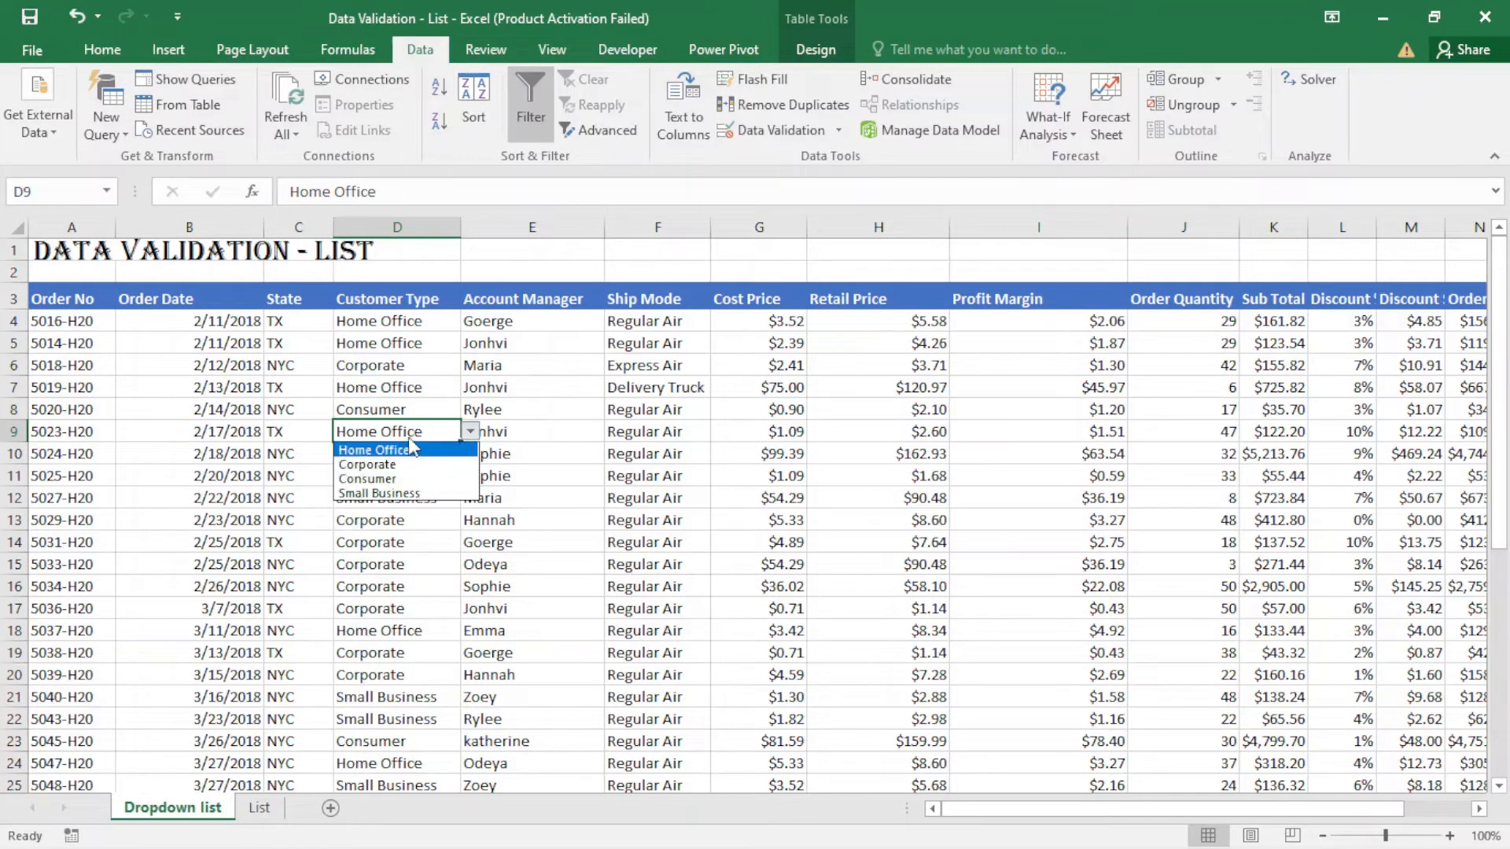
click(470, 432)
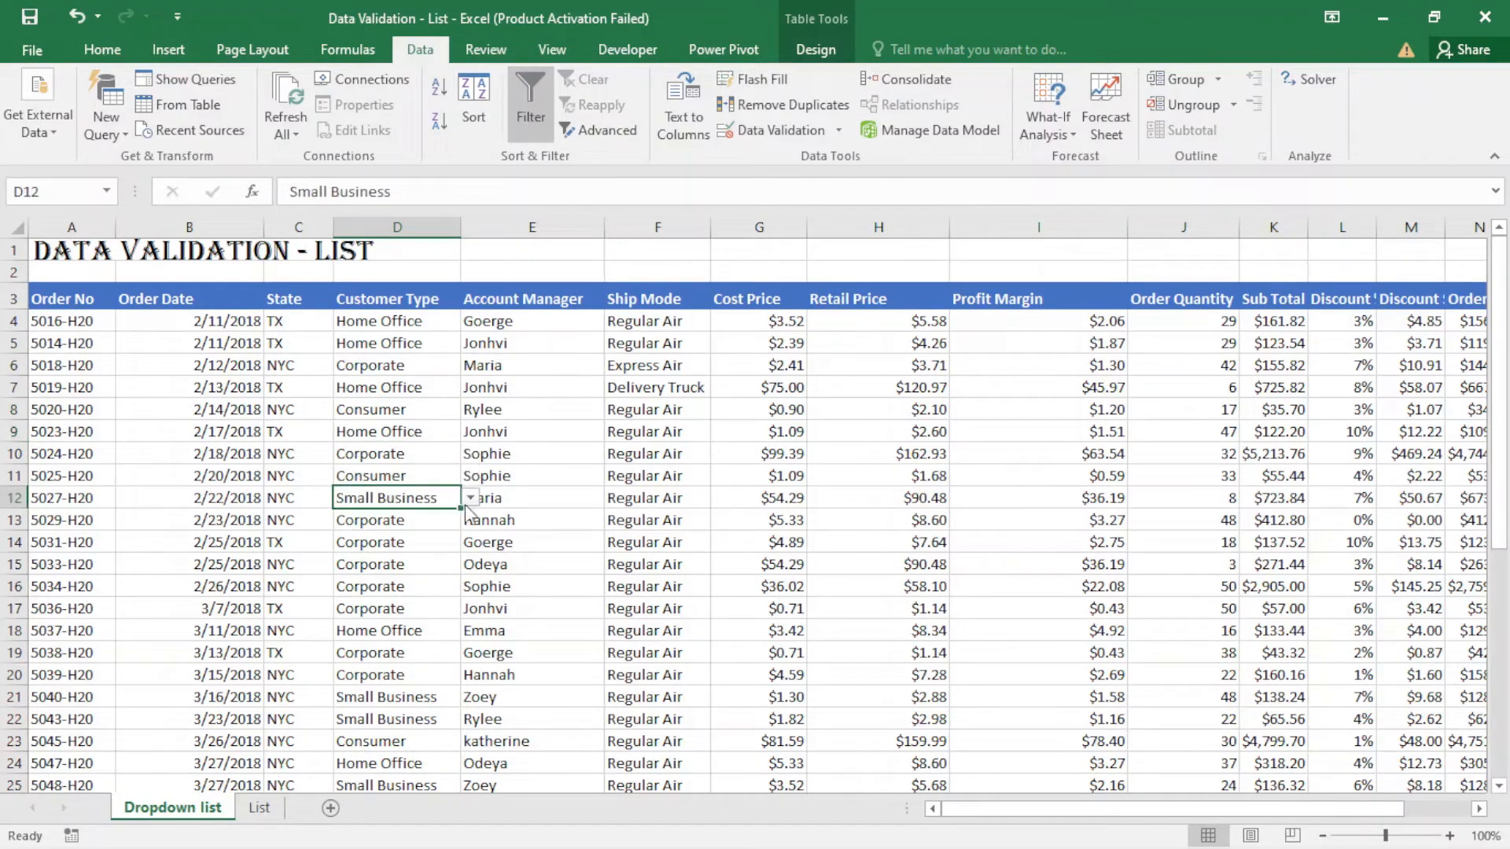
click(472, 499)
click(472, 498)
click(406, 548)
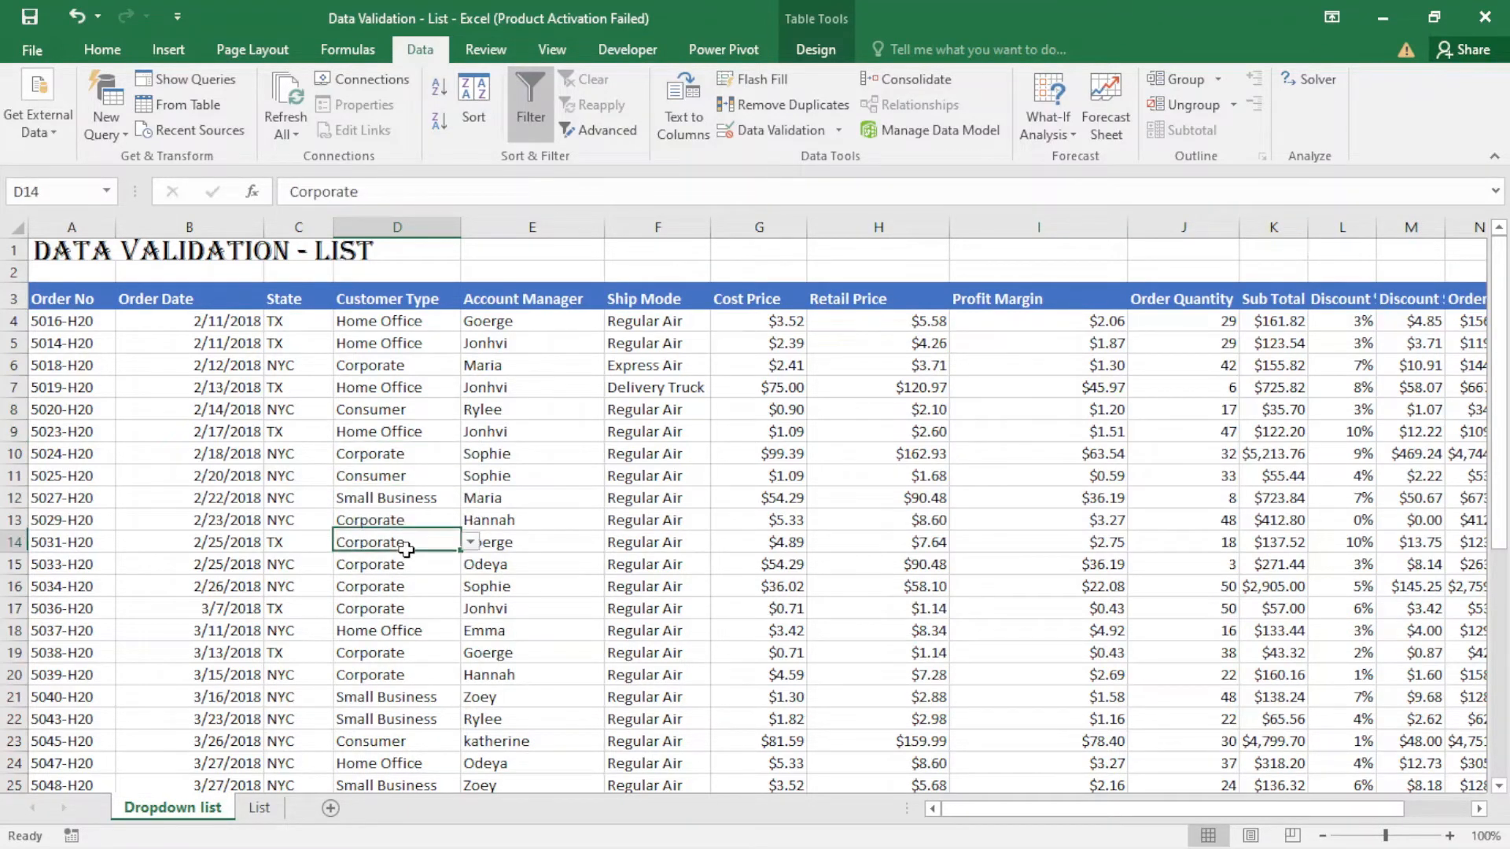
click(470, 542)
key(Escape)
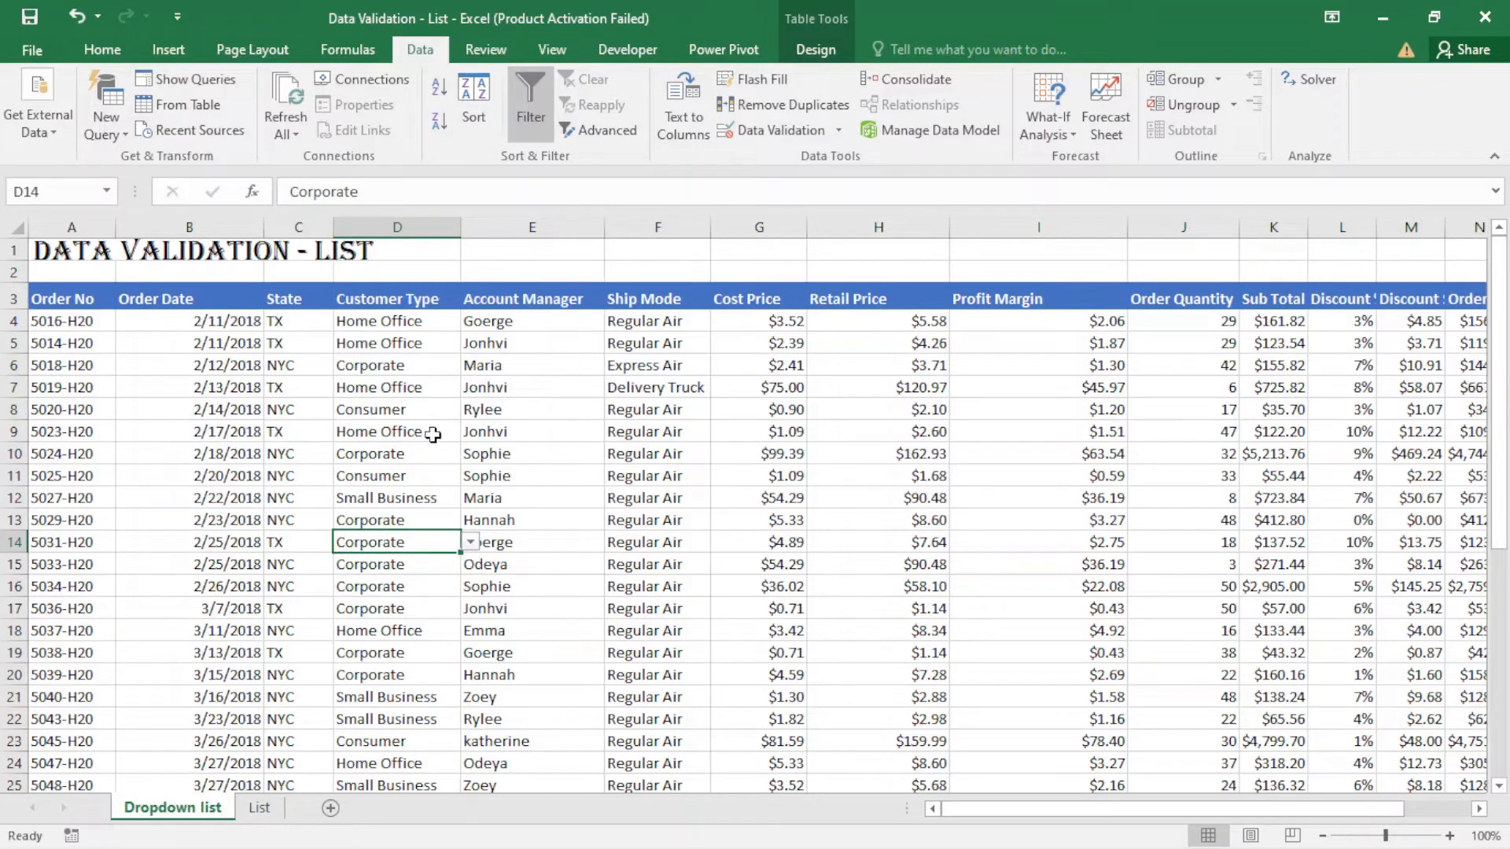
- Apply List data validation to the Account Manager cells from E4 down to the table's end, with source =List!$B$2:$B$12
click(516, 327)
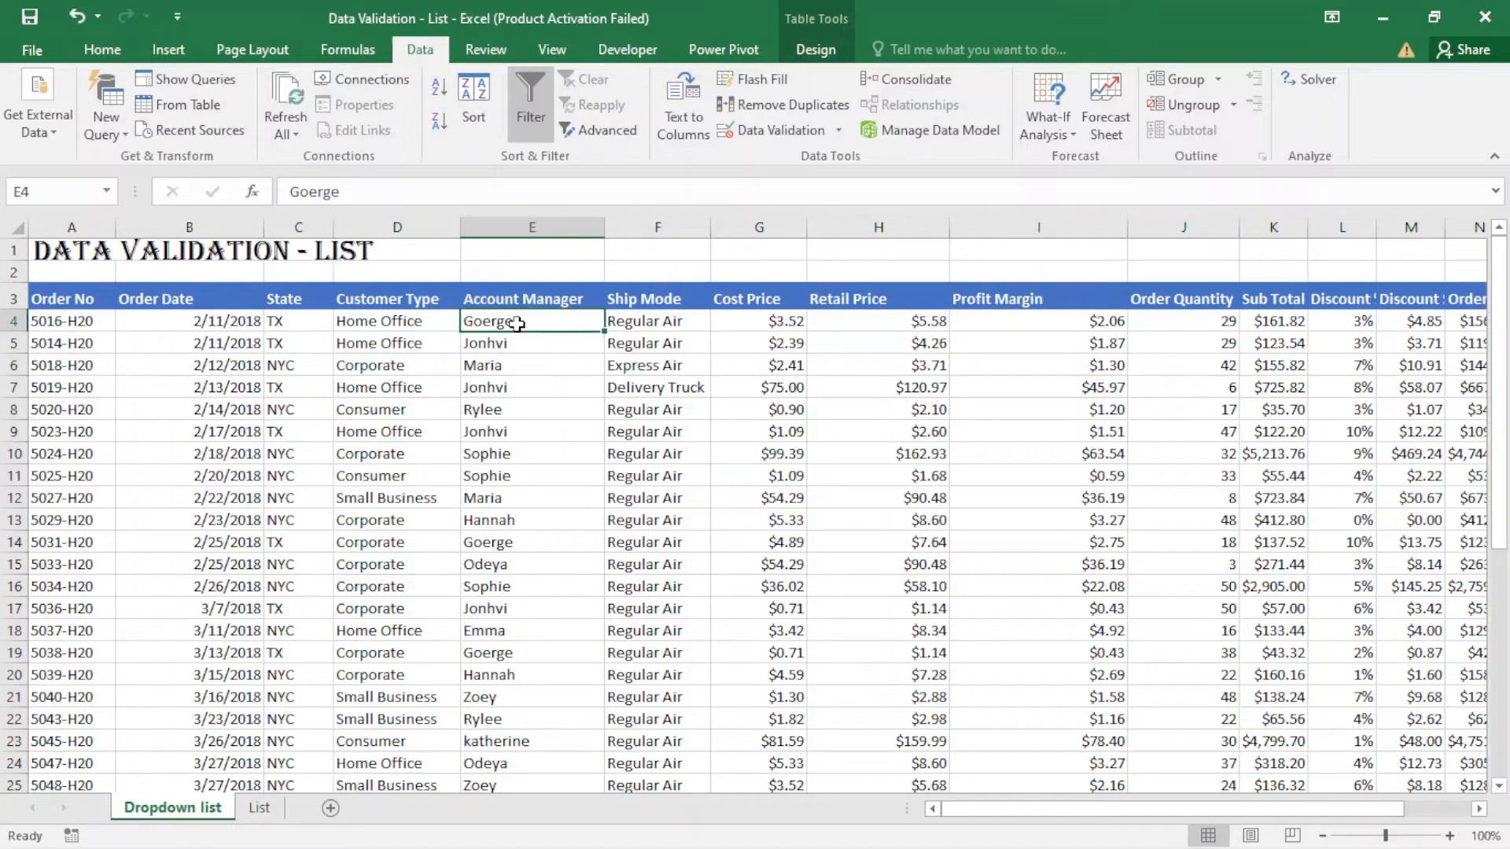
key(ctrl+shift+Down)
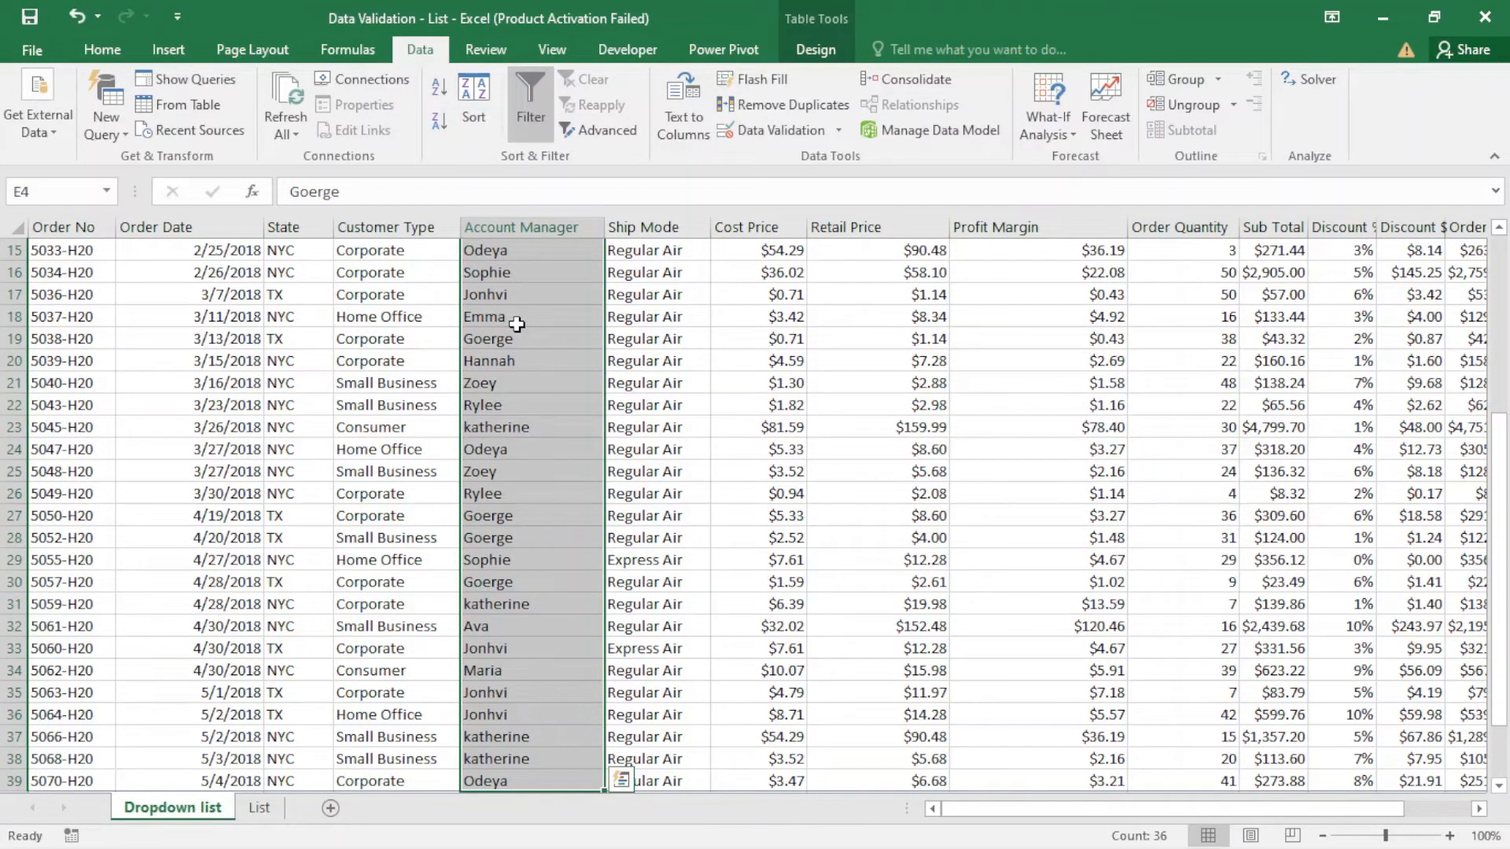
click(781, 132)
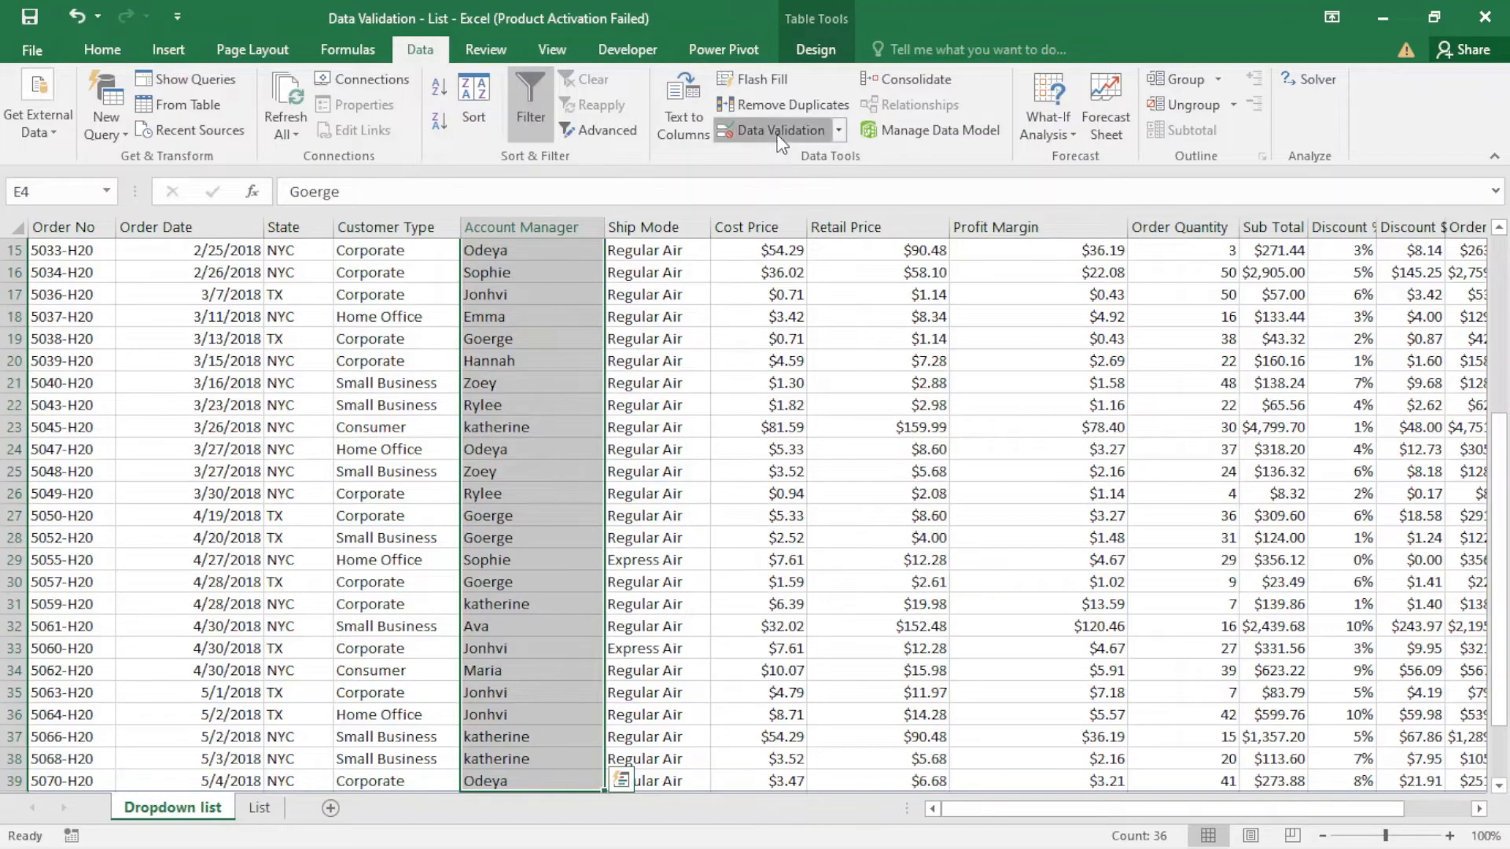
click(1054, 313)
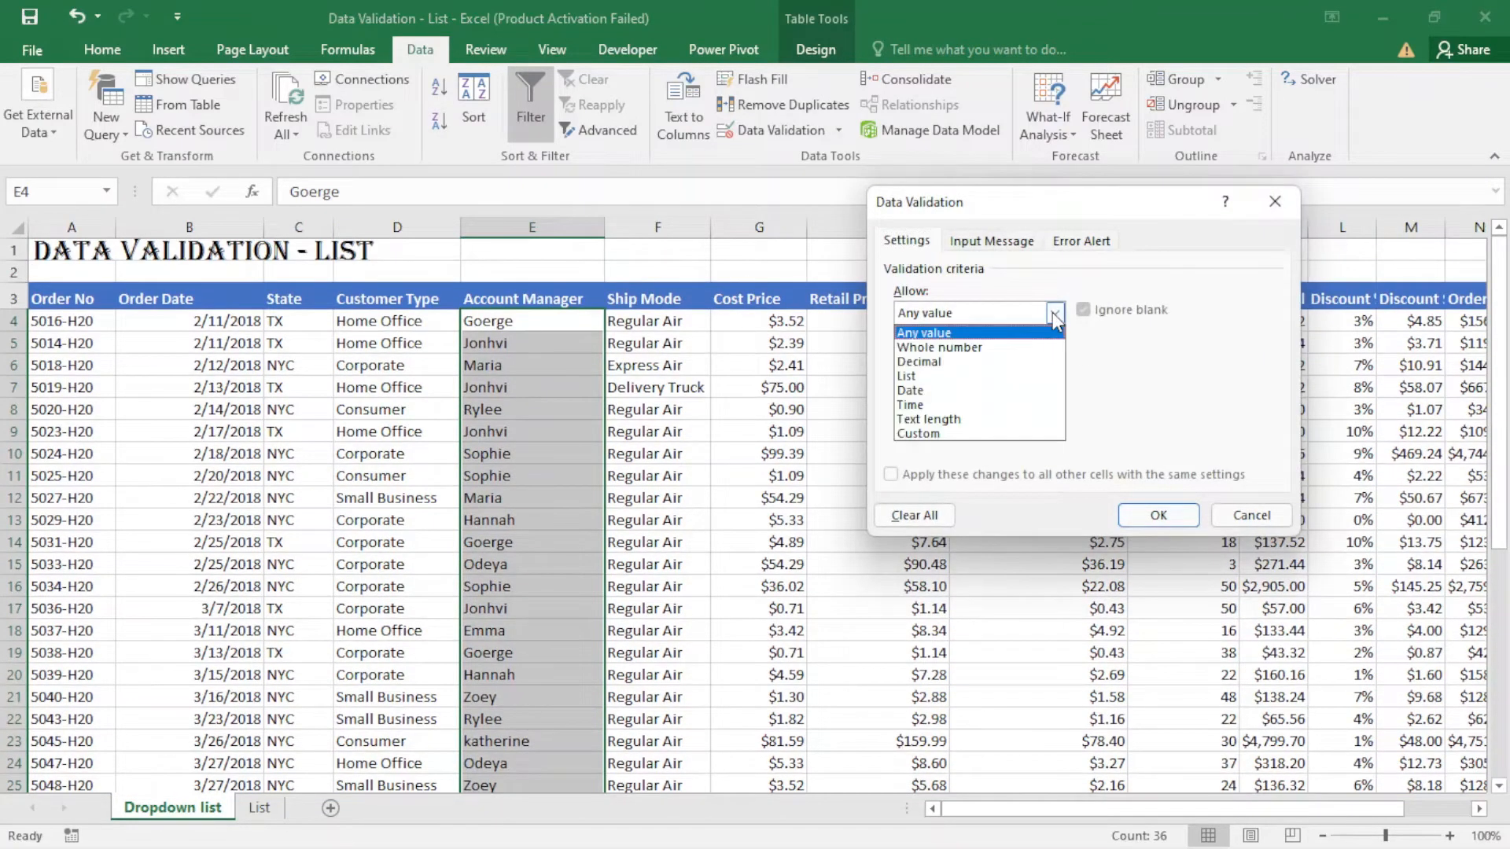
click(940, 376)
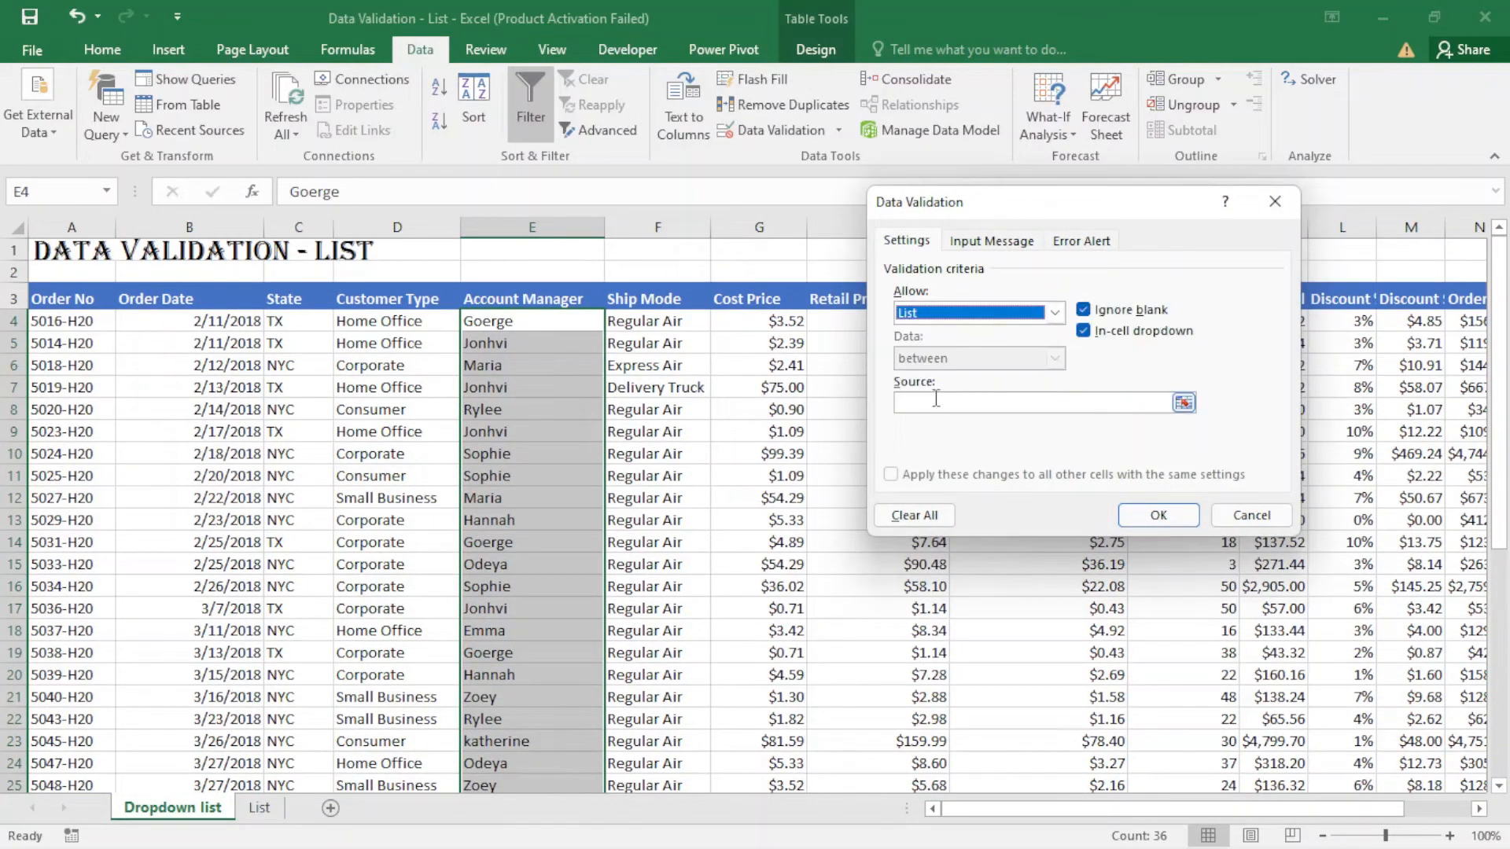
click(936, 401)
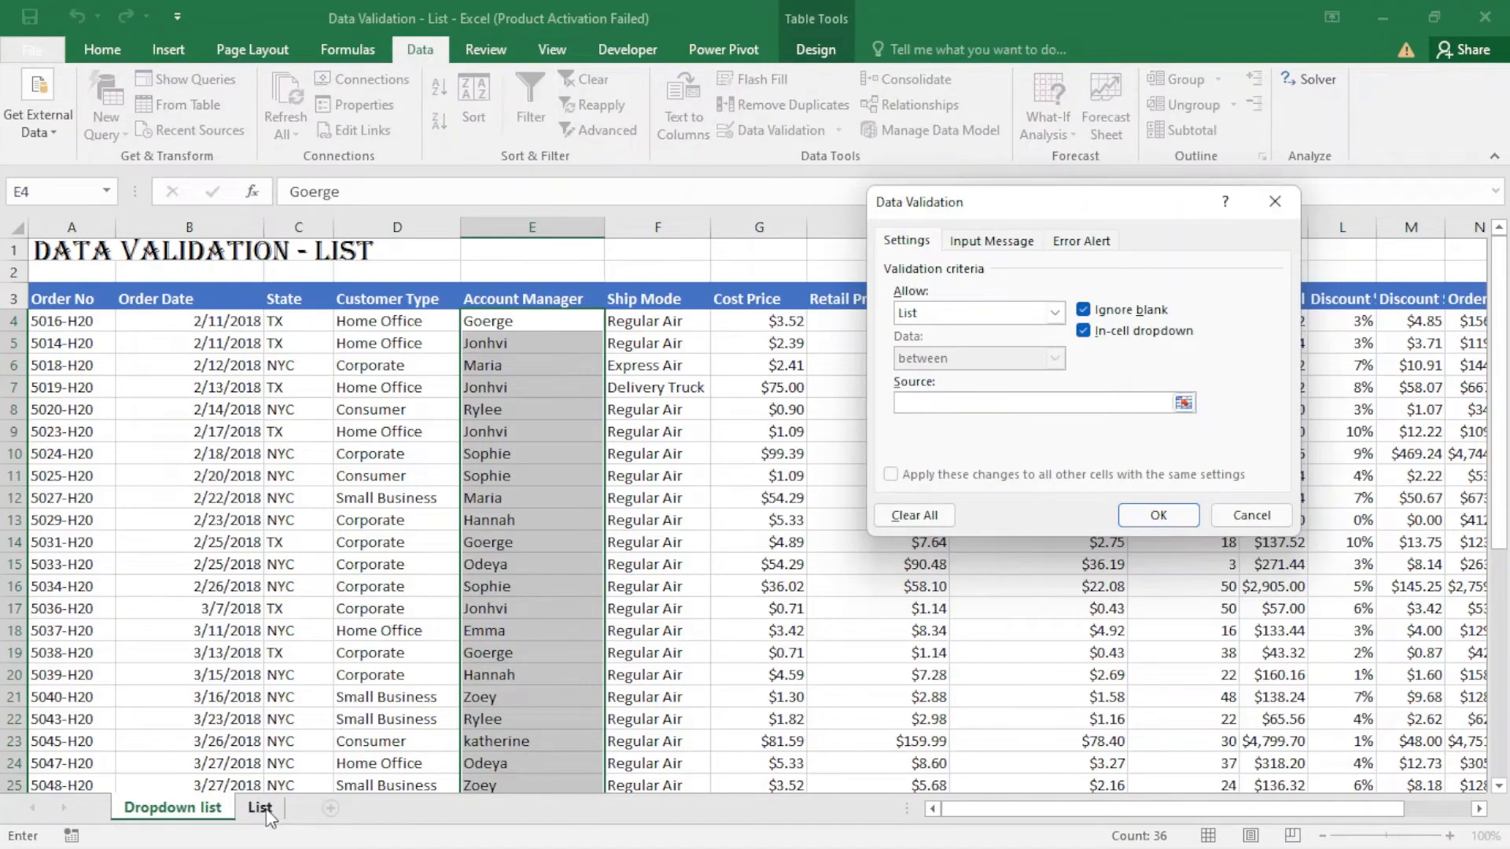
click(260, 807)
drag(229, 275, 236, 494)
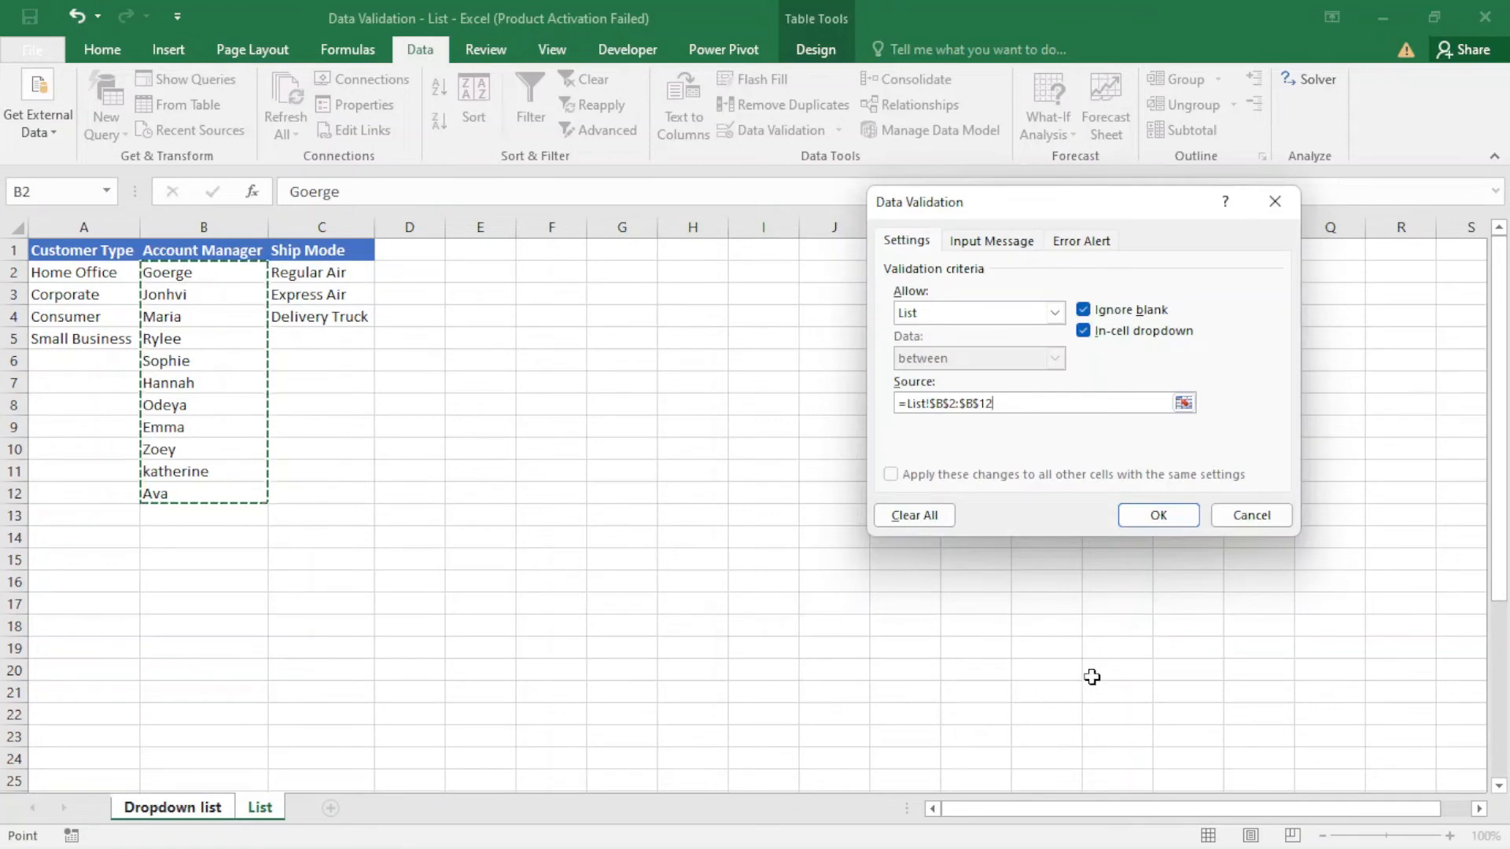
click(1158, 515)
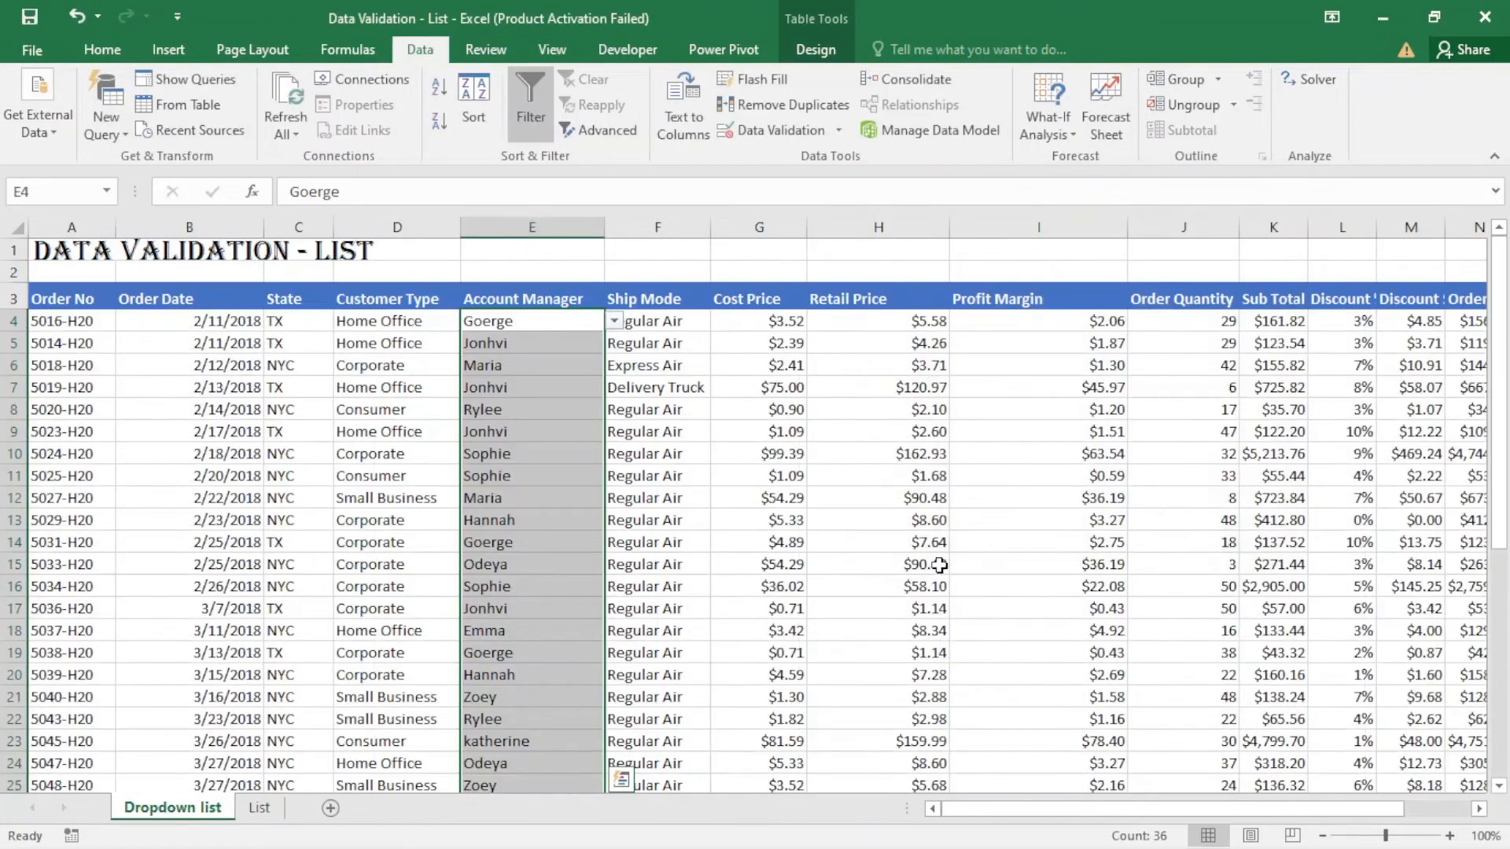
- Check the Account Manager dropdown choices in cells E14 and E10 without changing any value
click(539, 539)
click(614, 542)
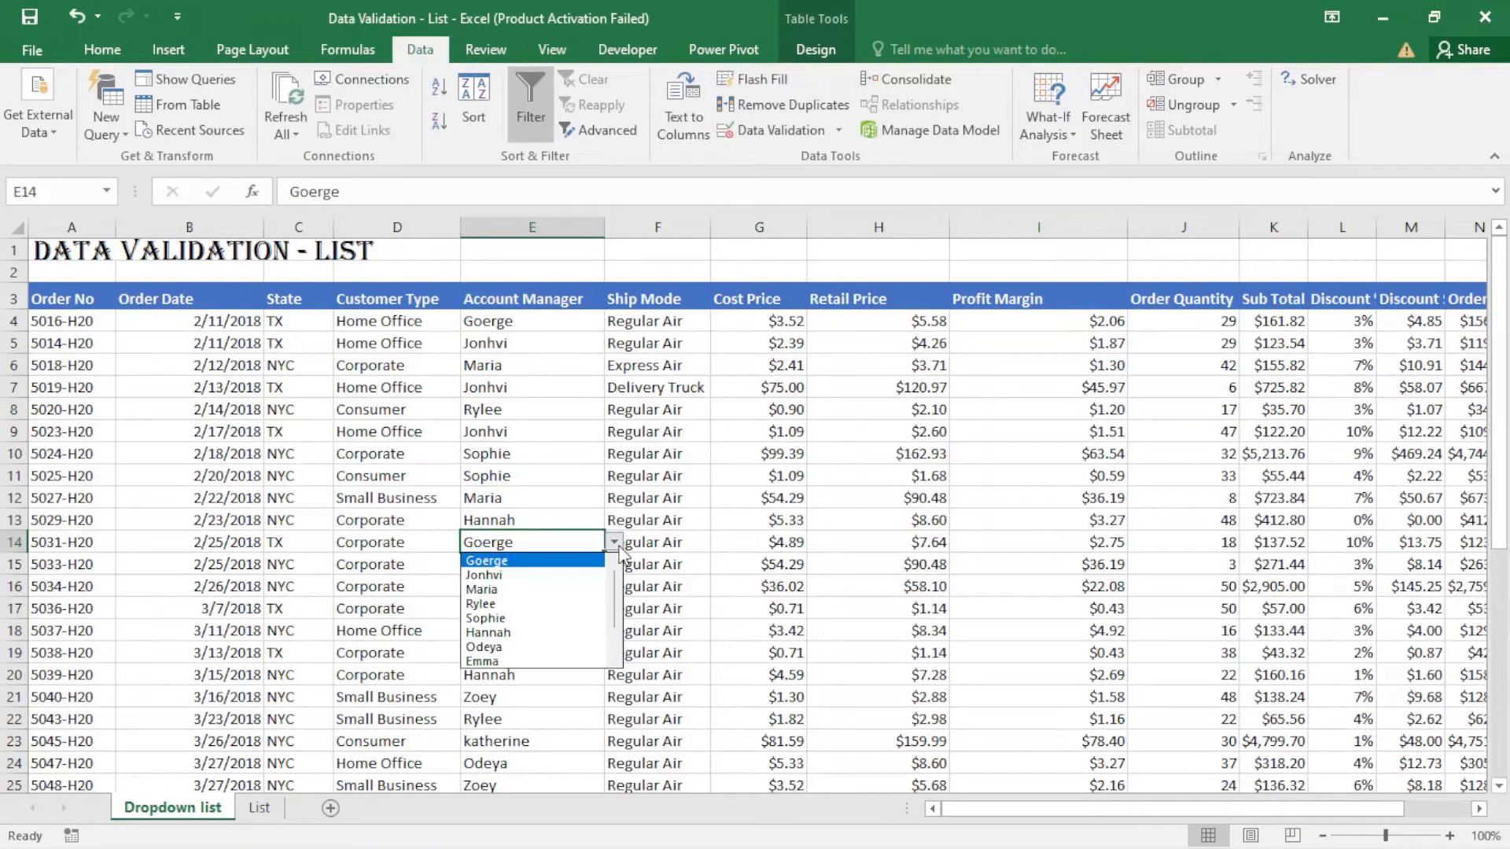
key(Escape)
key(Up)
key(Up)
key(Up)
key(Up)
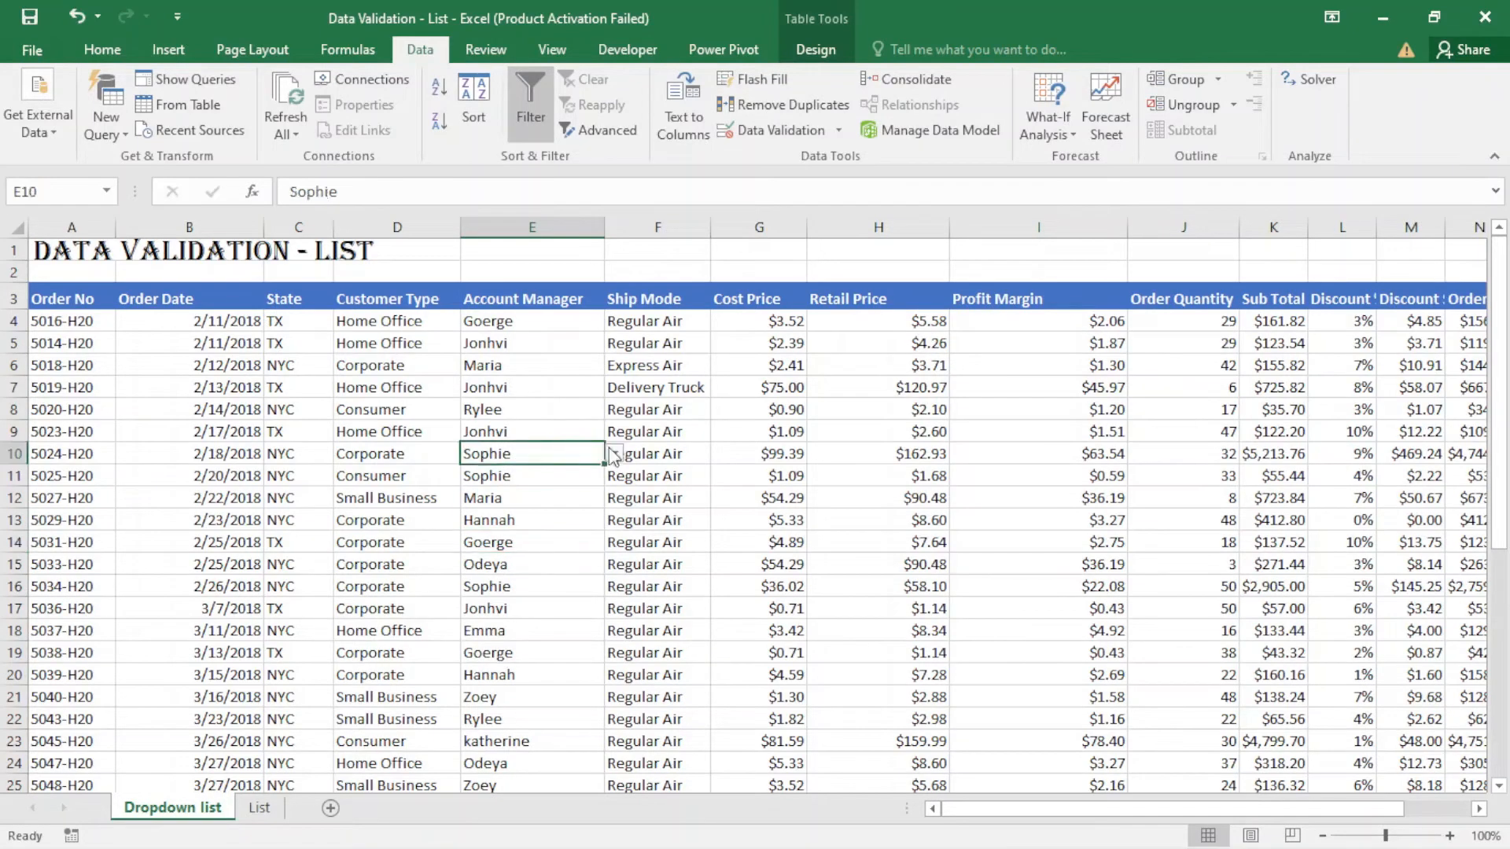
click(613, 454)
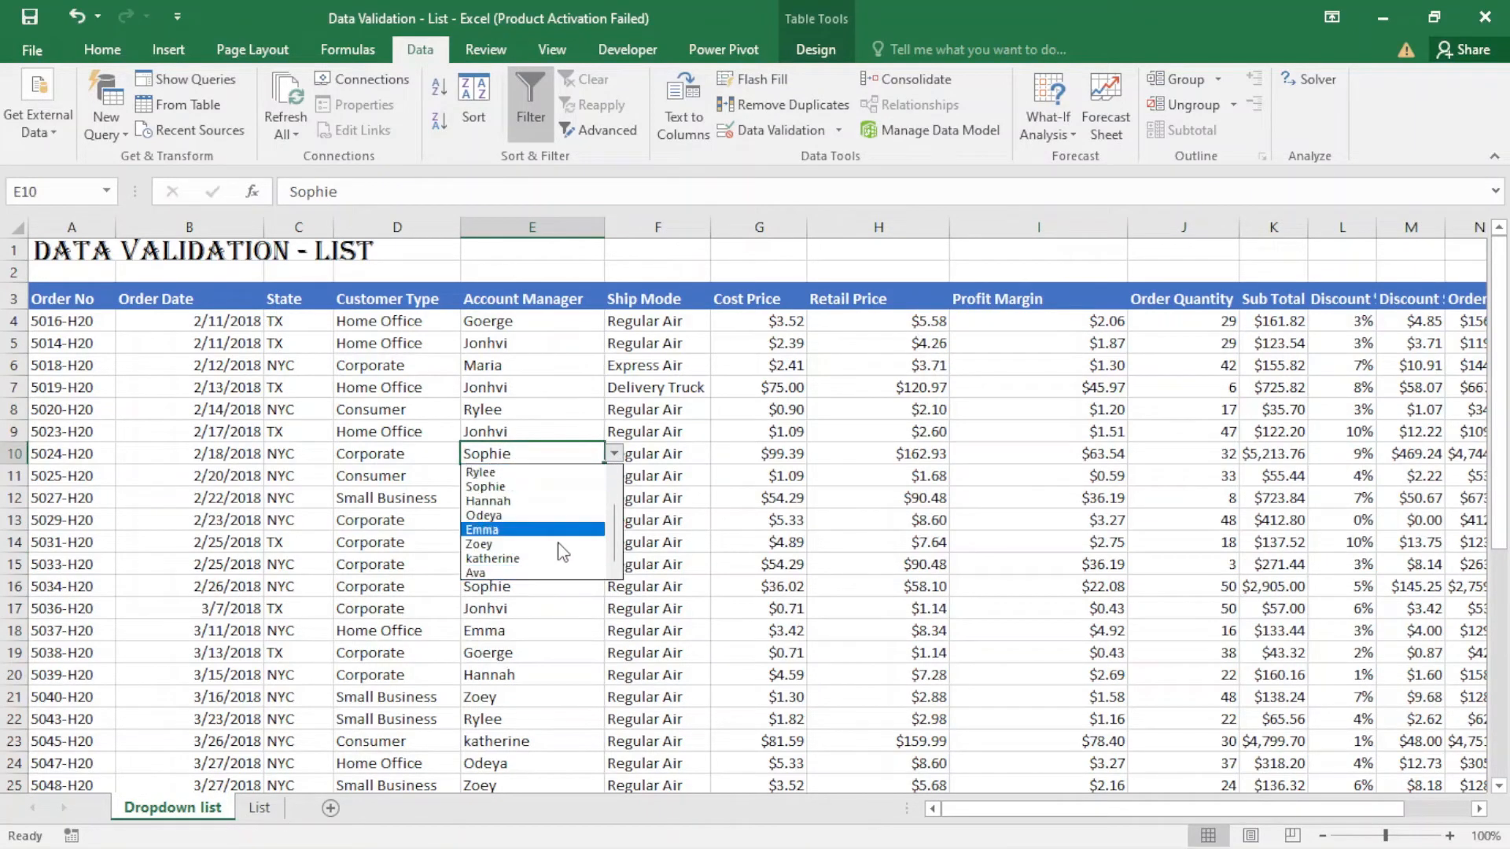
click(615, 454)
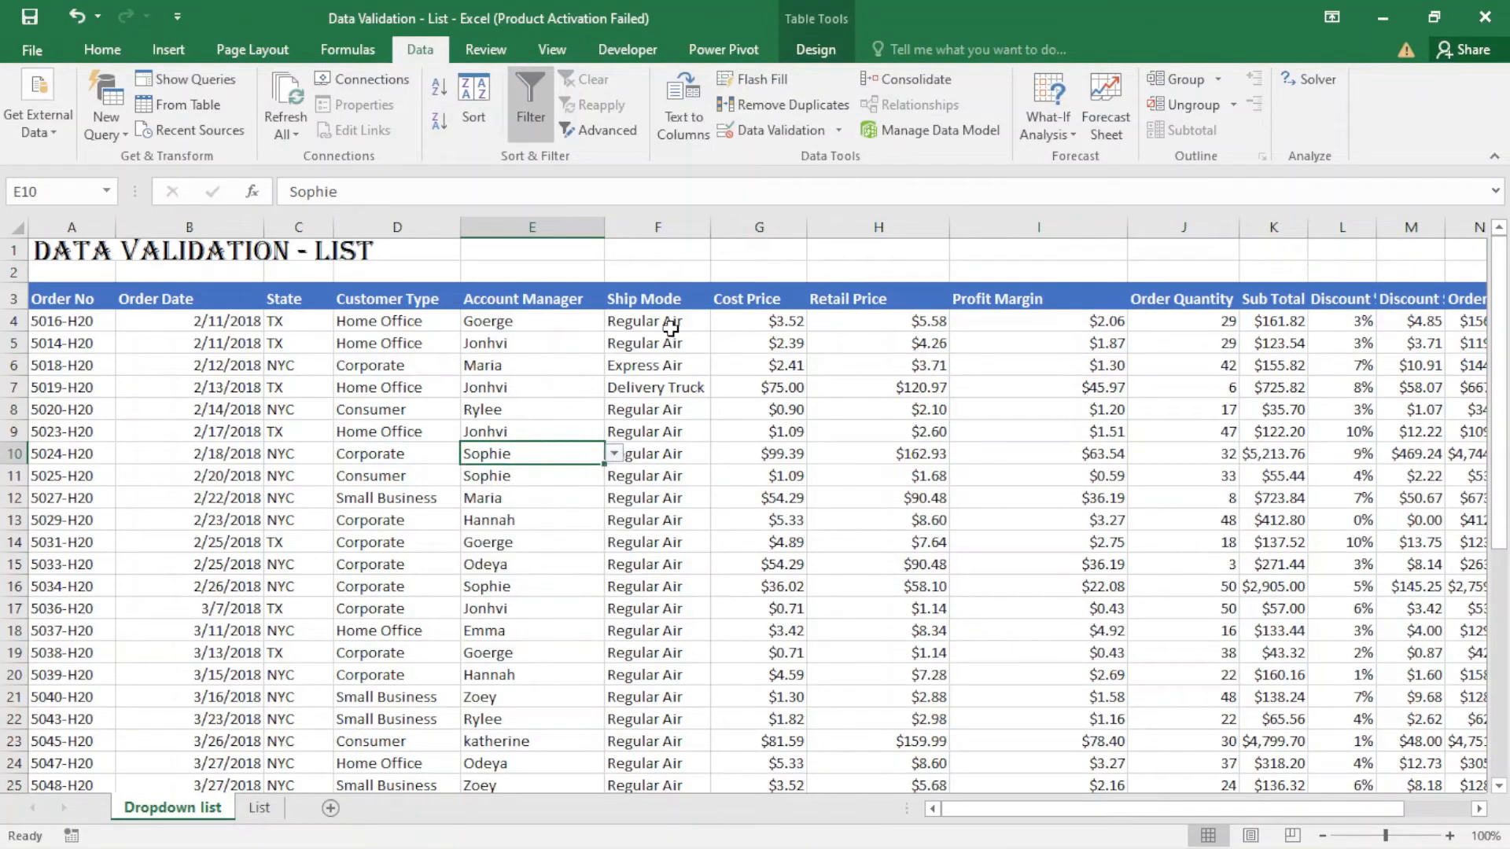
- Apply List data validation to the Ship Mode cells from F4 down to the table's end, with source =List!$C$2:$C$4
click(672, 323)
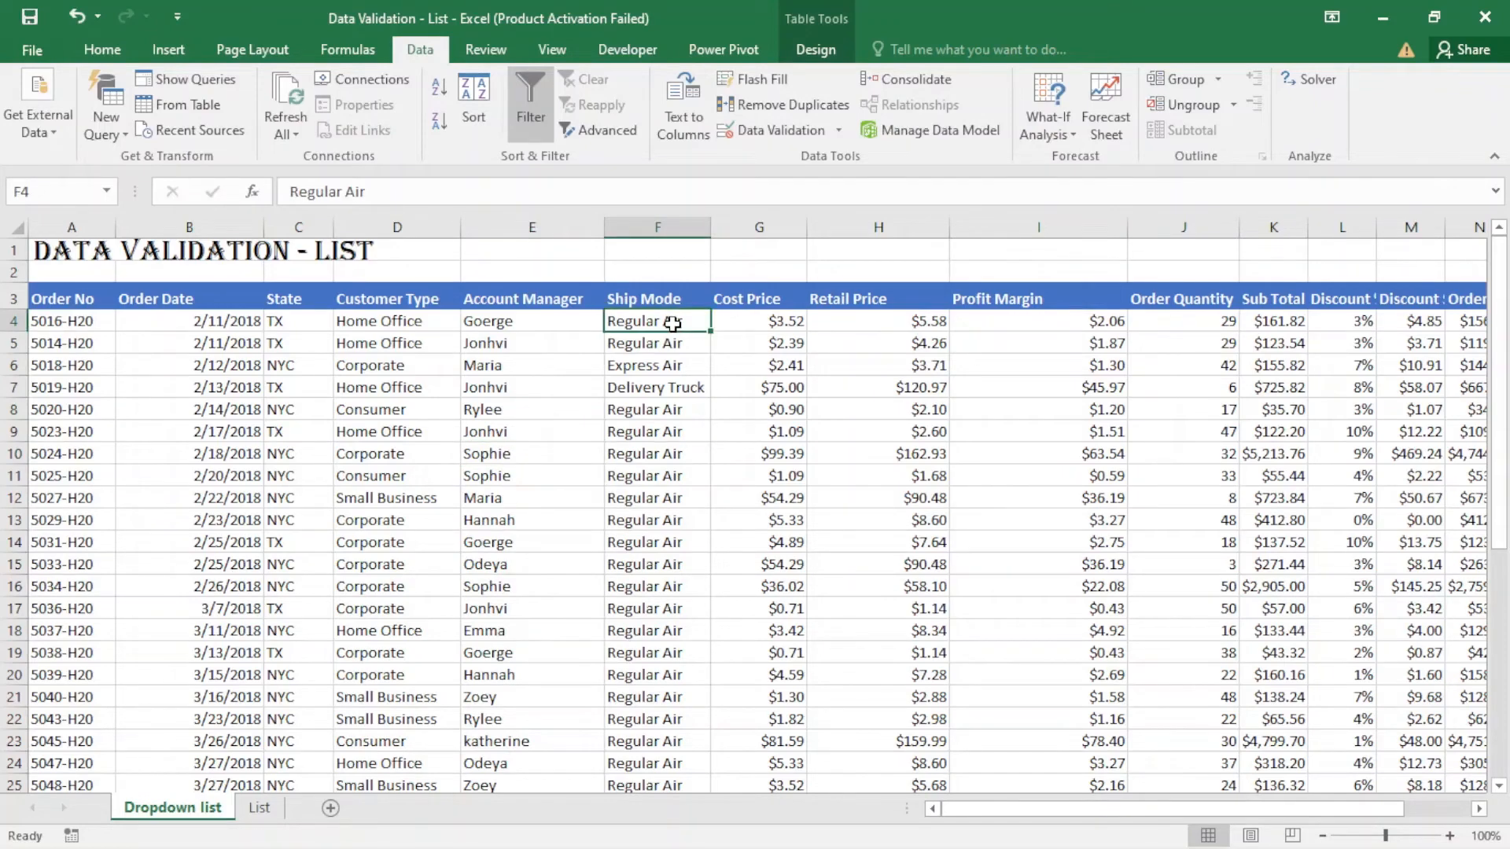
key(shift+Down)
key(shift+Down)
key(shift+Down)
key(shift+Down)
key(shift+Down)
key(shift+Down)
key(shift+Down)
key(shift+Down)
key(shift+Down)
key(shift+Down)
key(shift+Down)
key(shift+Down)
key(shift+Down)
key(shift+Down)
key(shift+Down)
key(shift+Down)
key(shift+Down)
key(shift+Down)
key(shift+Down)
key(shift+Down)
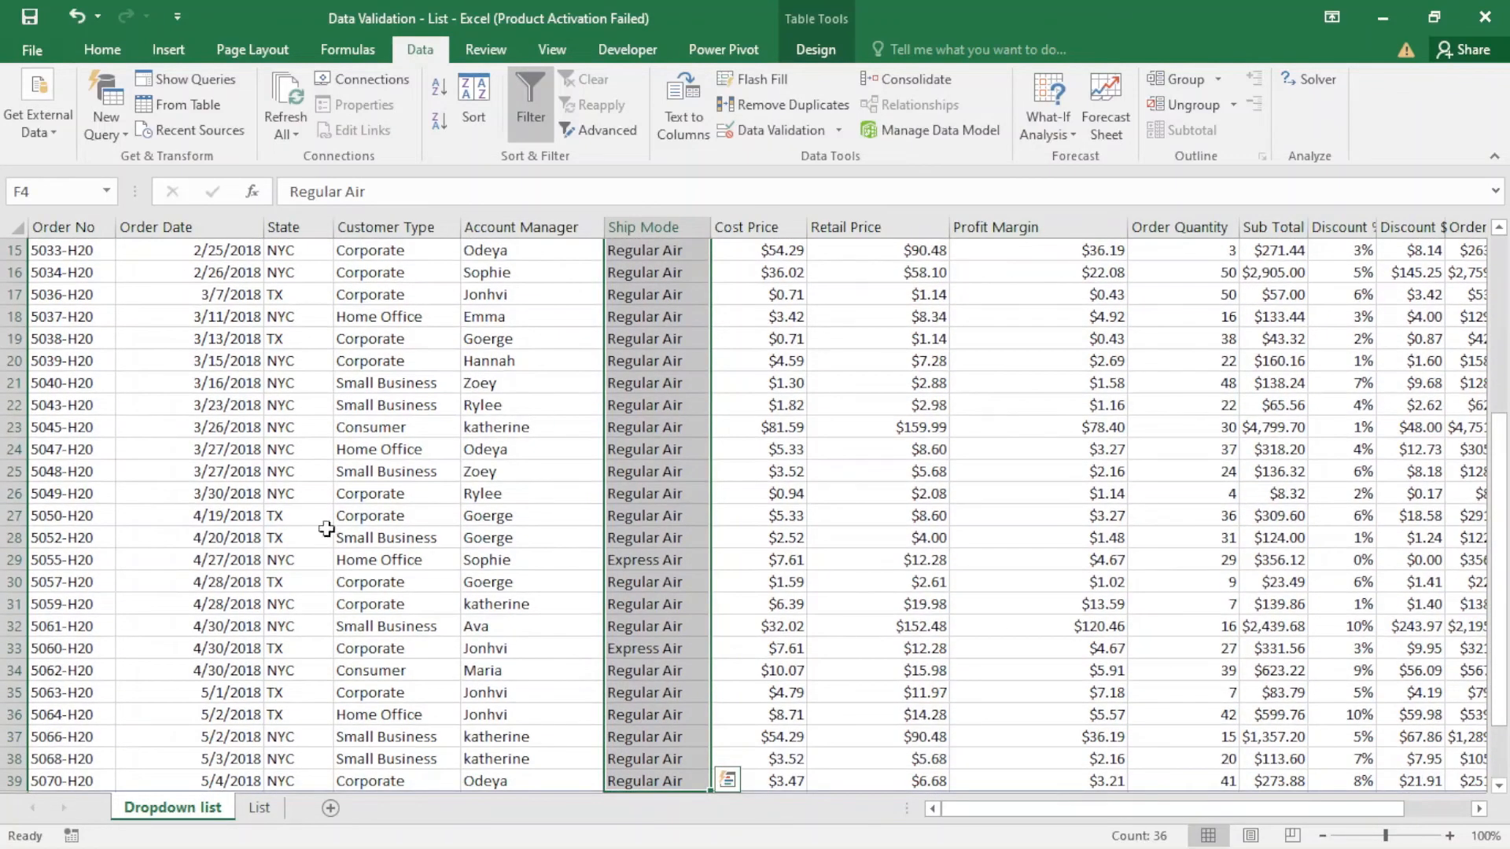
click(818, 131)
click(1056, 313)
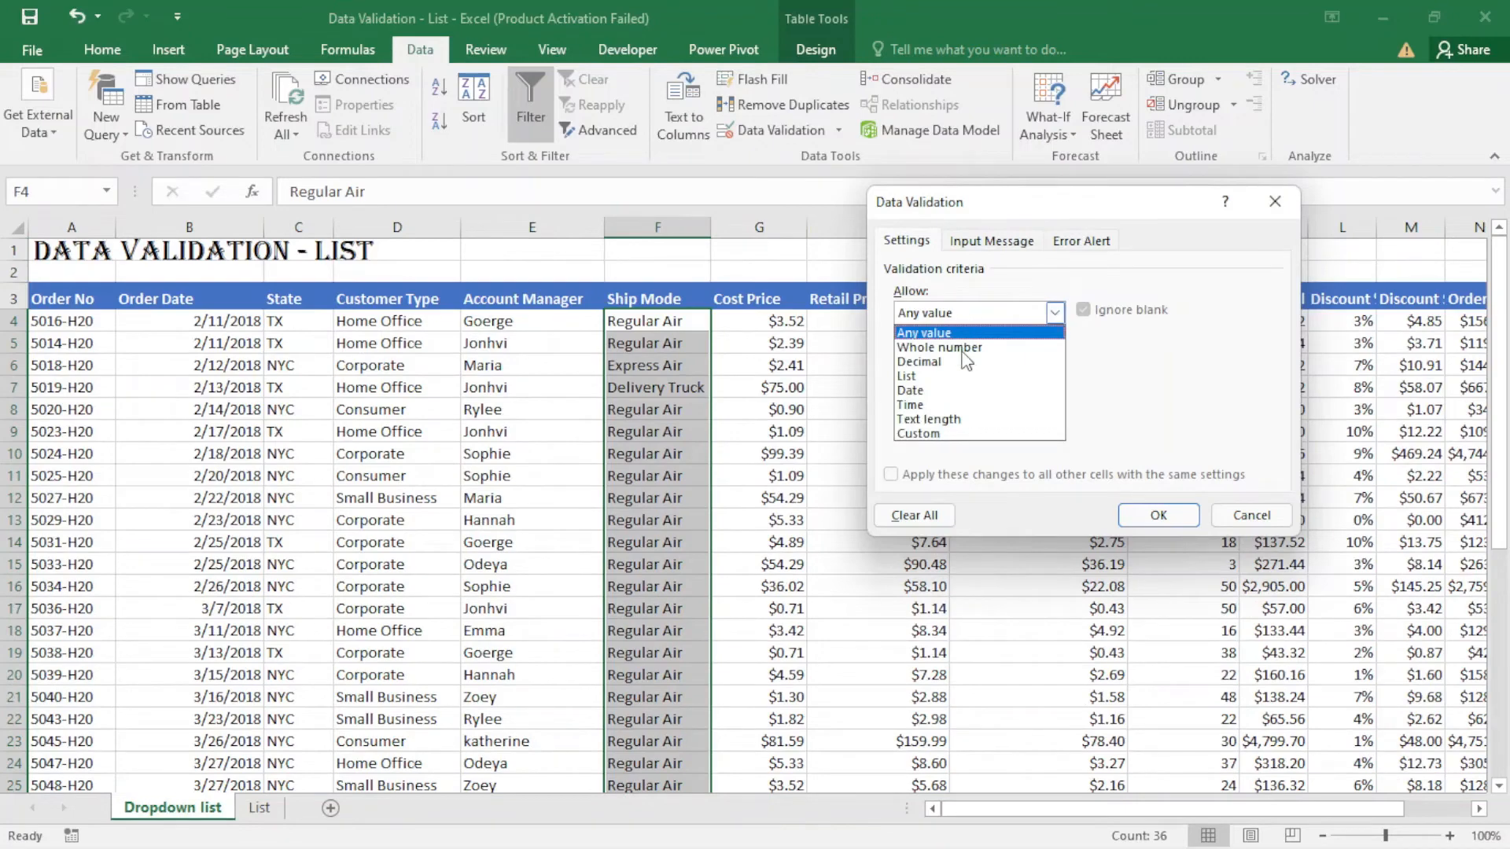
click(940, 376)
click(1026, 401)
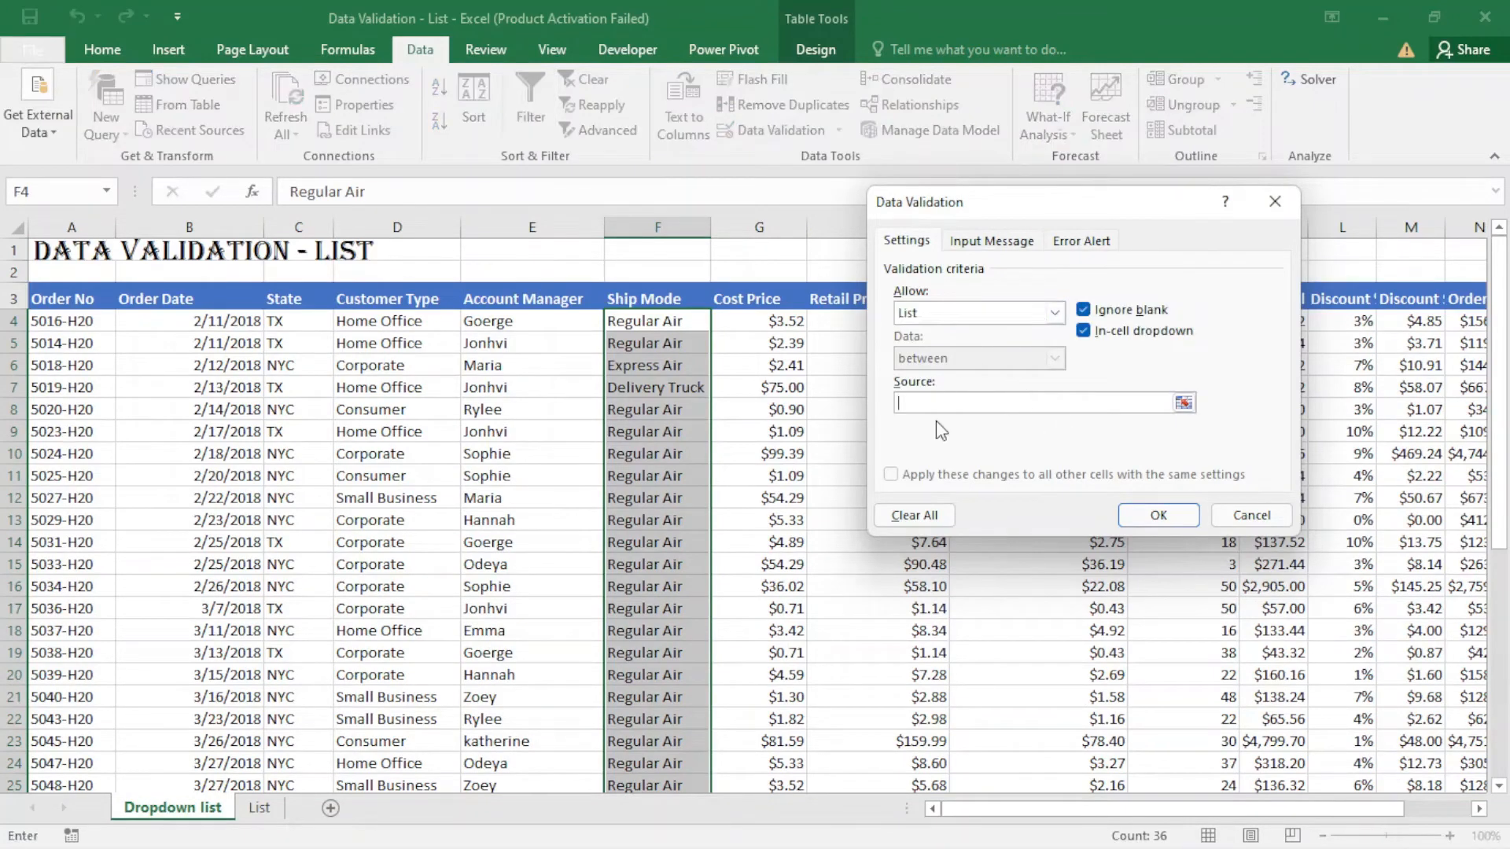
click(259, 807)
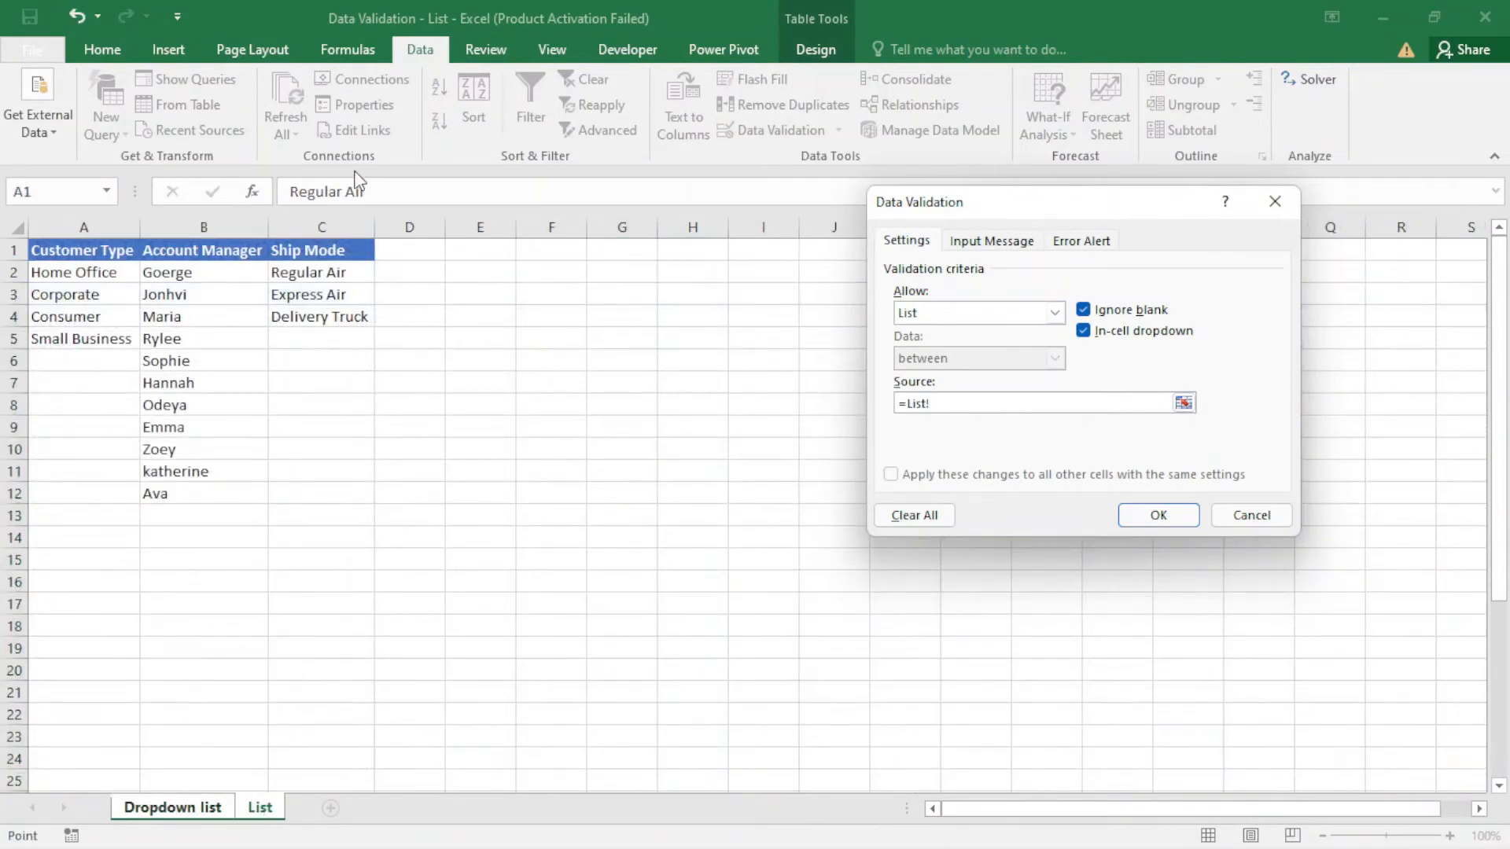
drag(331, 277, 335, 315)
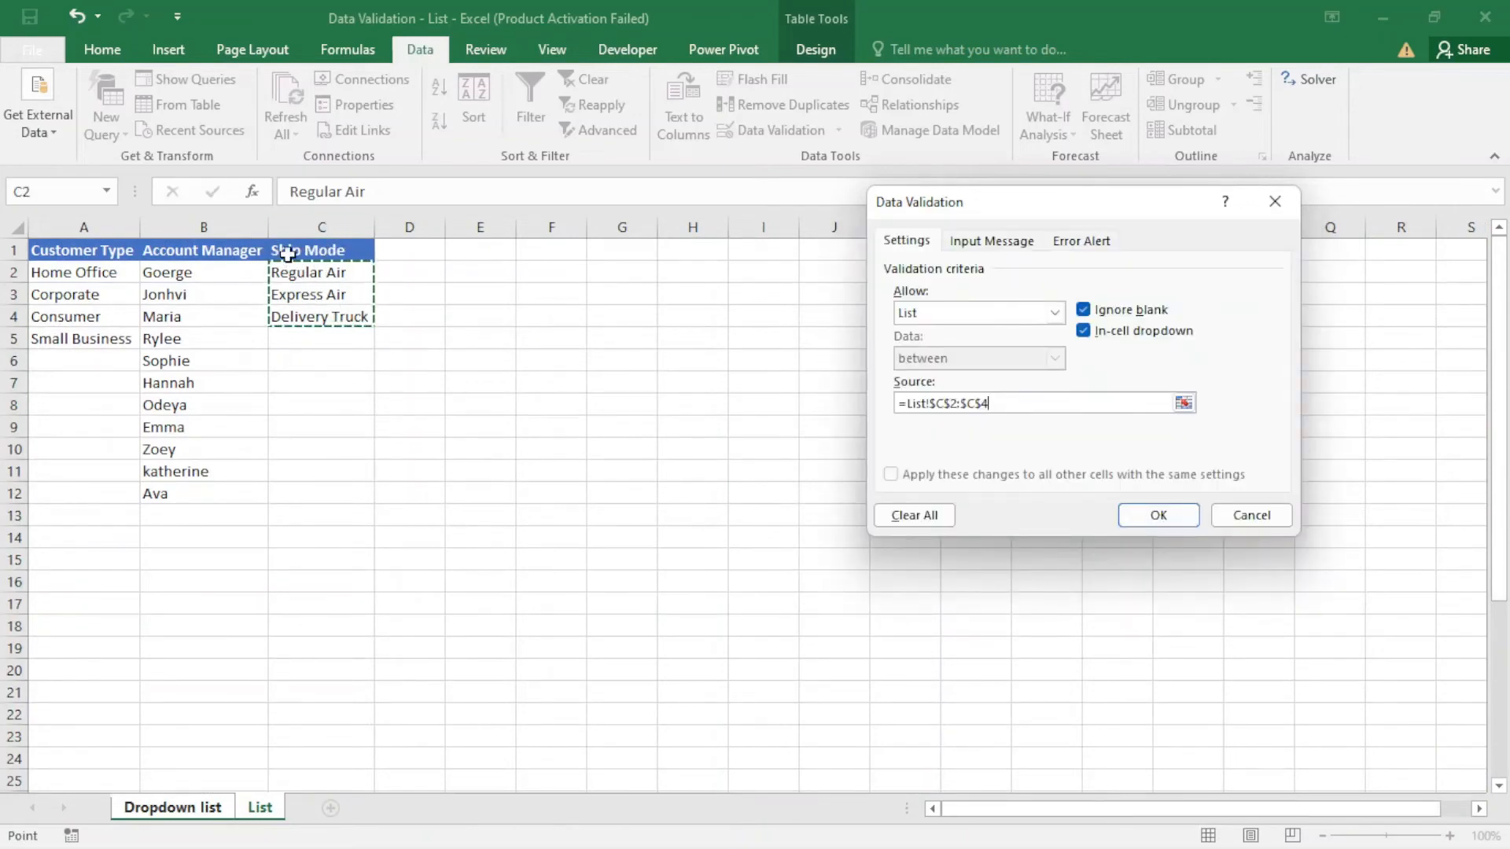
click(1151, 513)
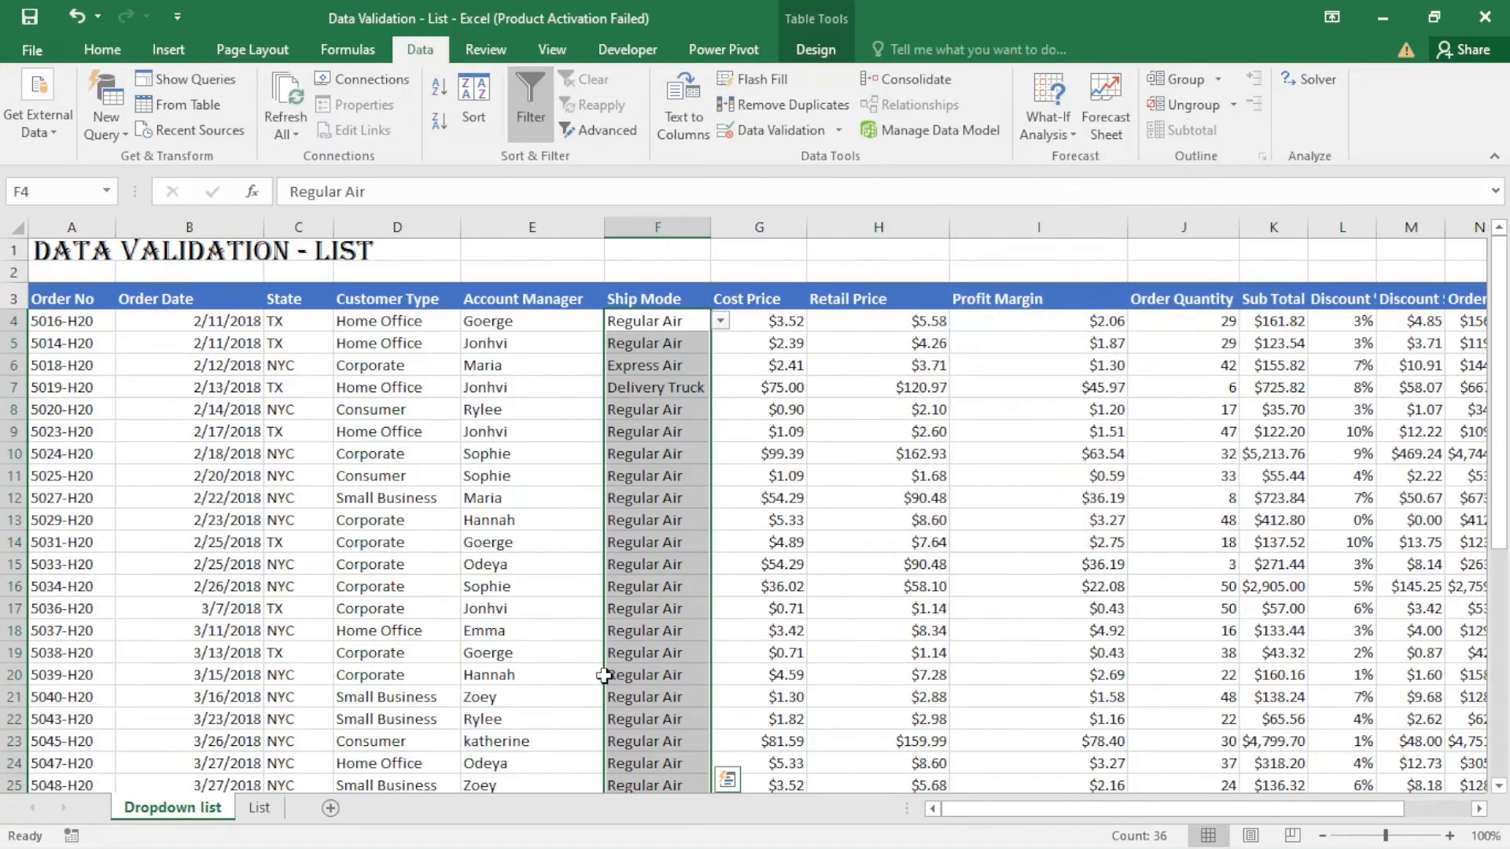
- Check the Ship Mode dropdown choices in cell F15, choosing Regular Air, and select cell F13
click(672, 605)
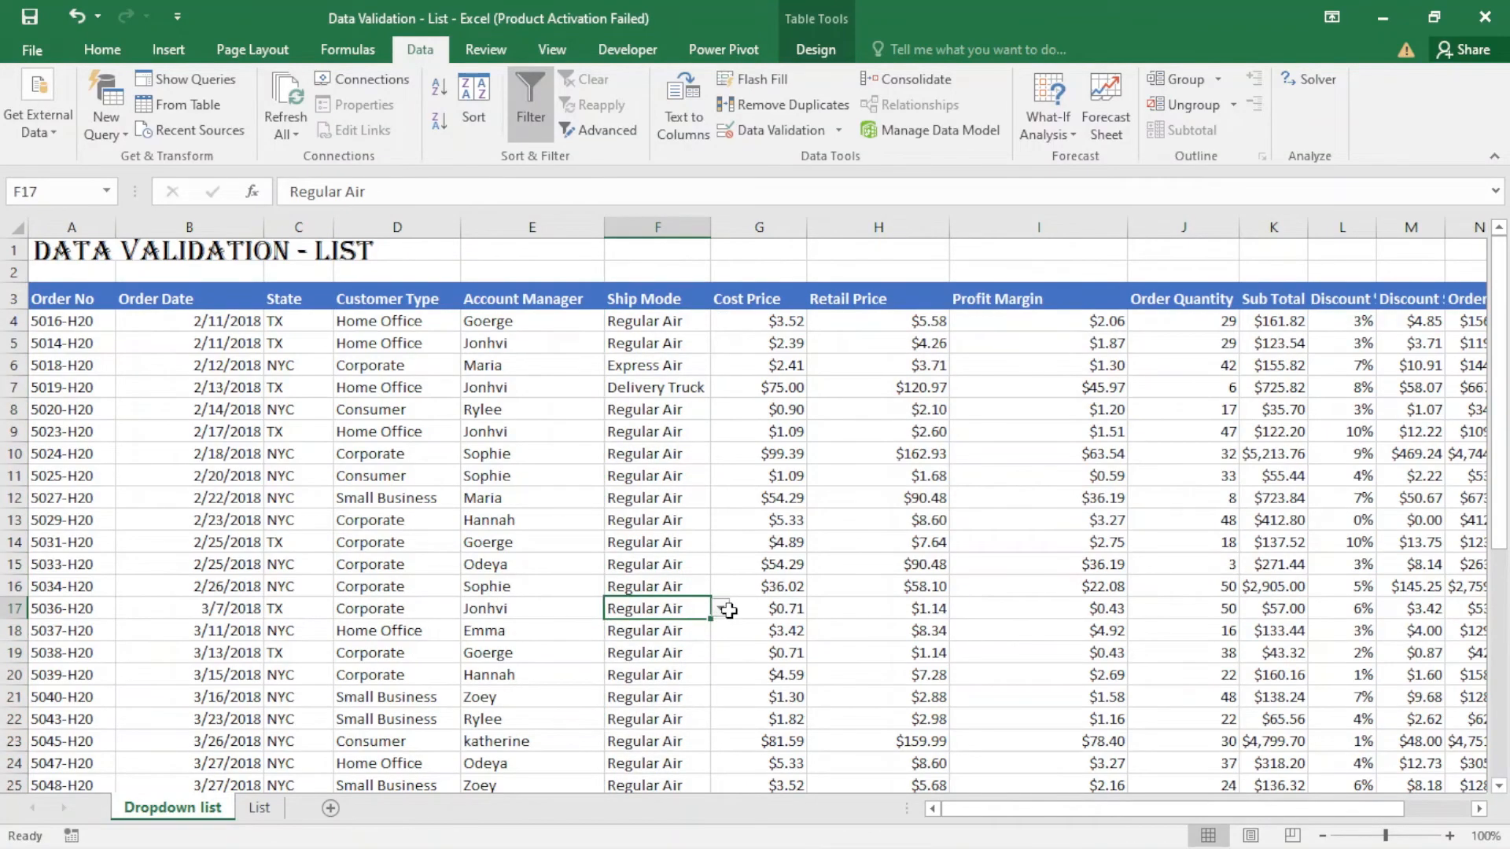
click(696, 571)
click(721, 565)
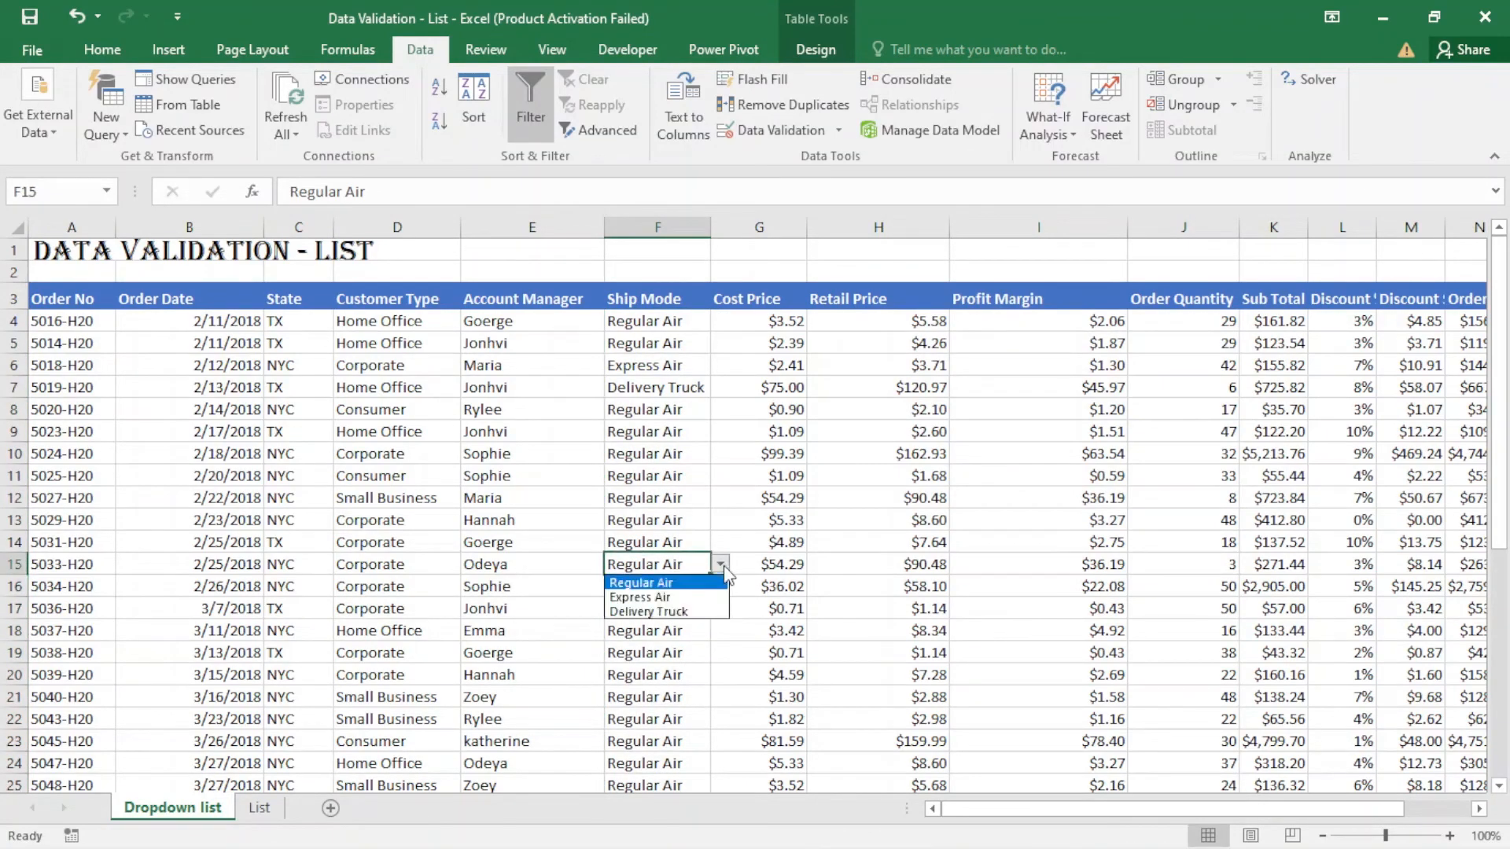
click(661, 583)
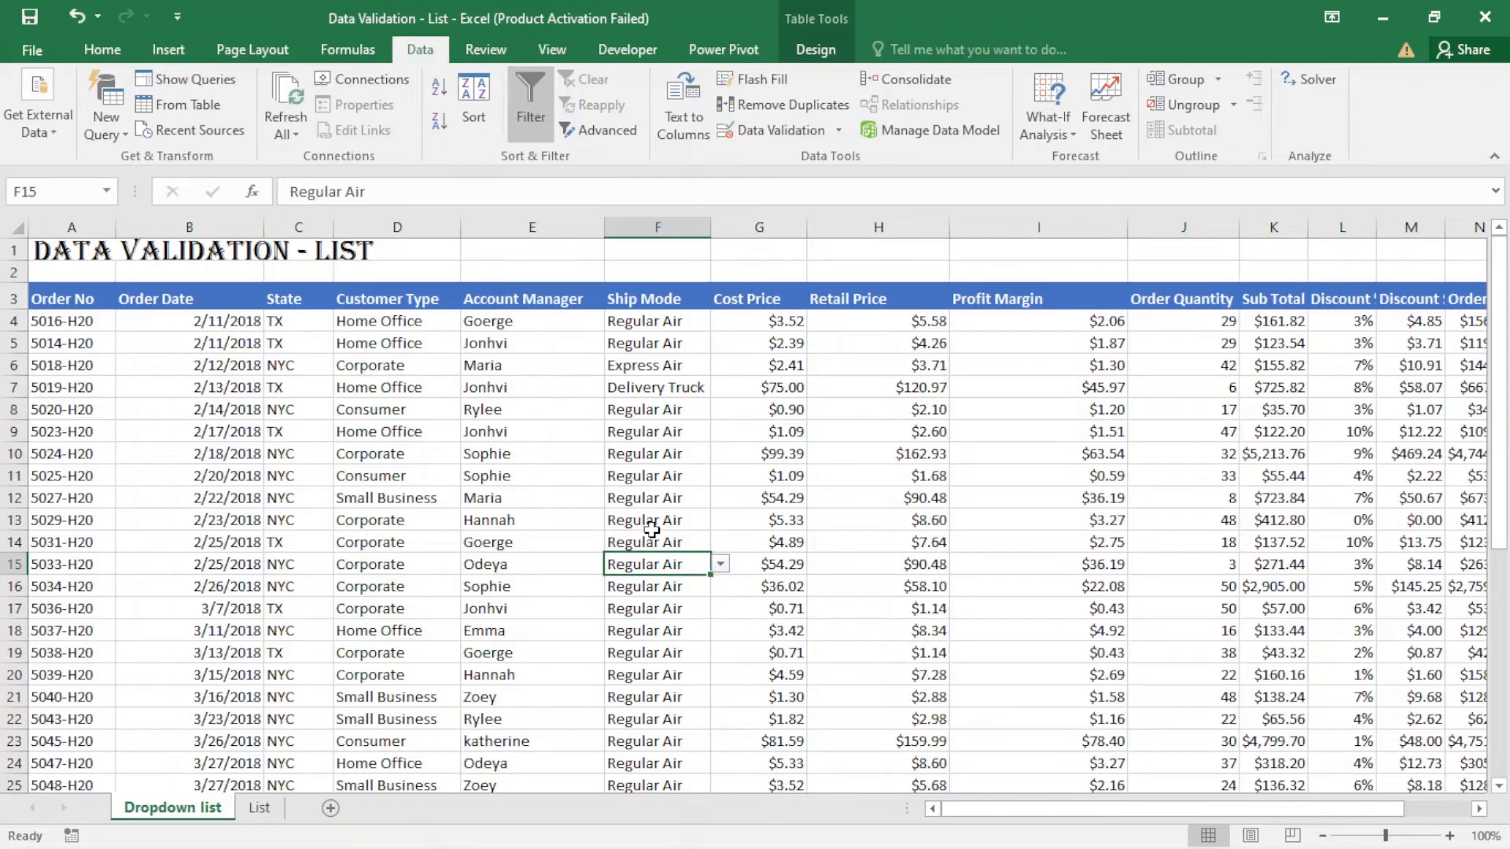
click(653, 523)
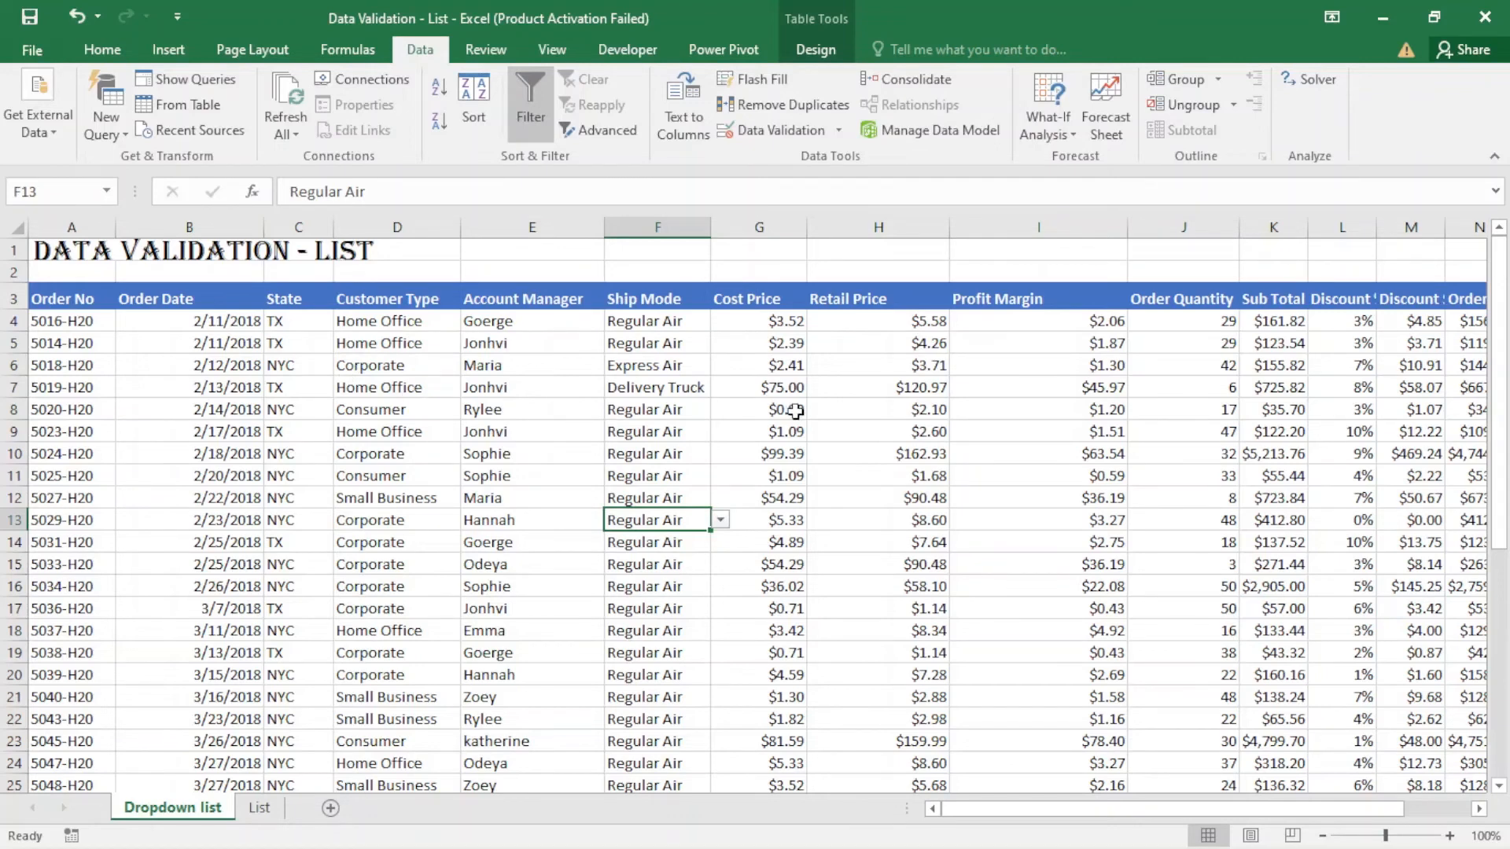
- Select all cells that have data validation on the Dropdown list sheet using Go To Special with the All option
click(98, 48)
click(1415, 135)
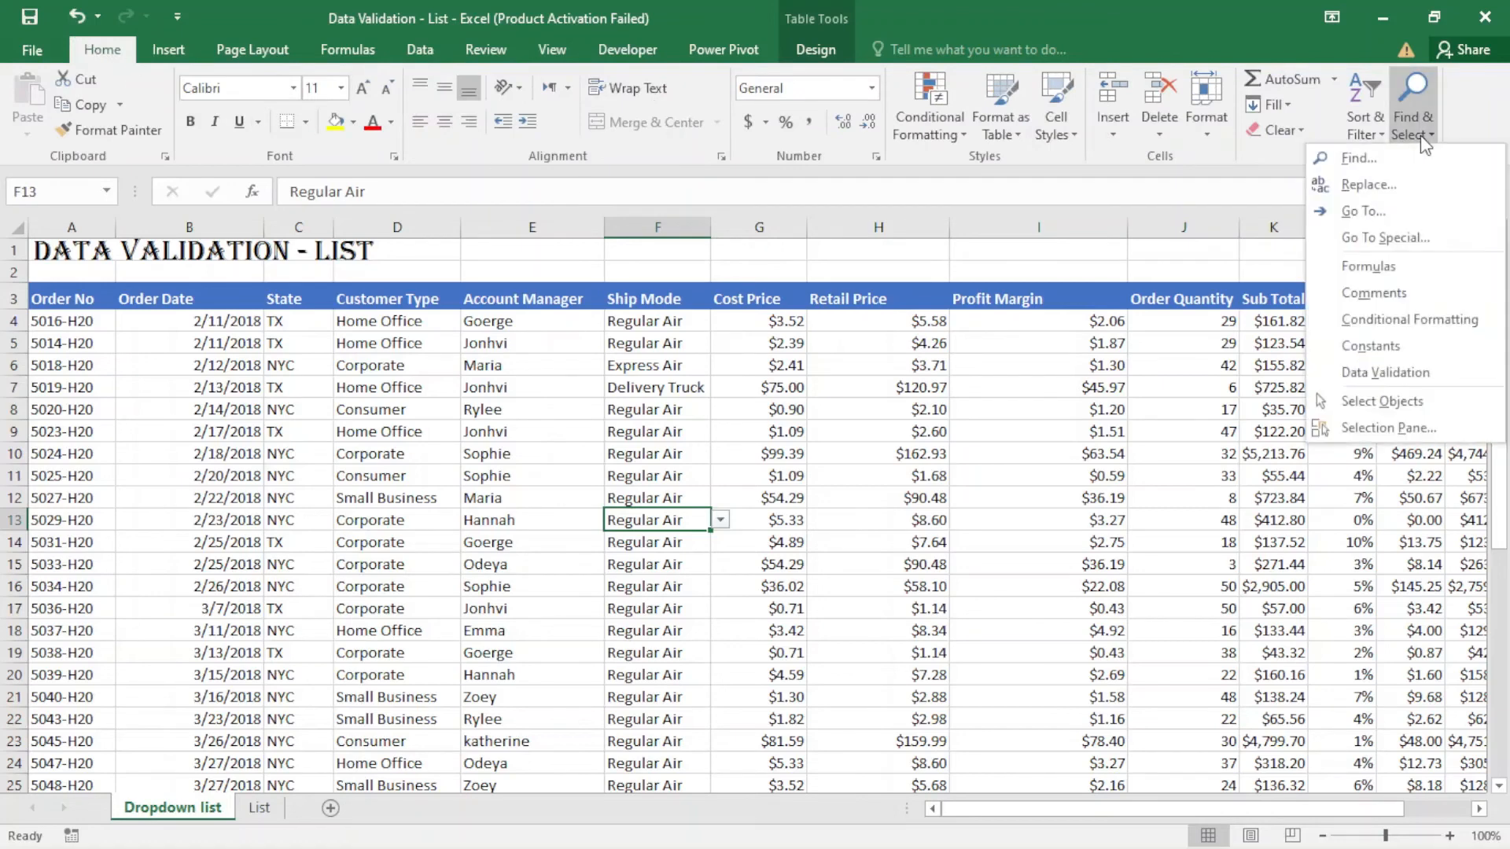
click(1407, 235)
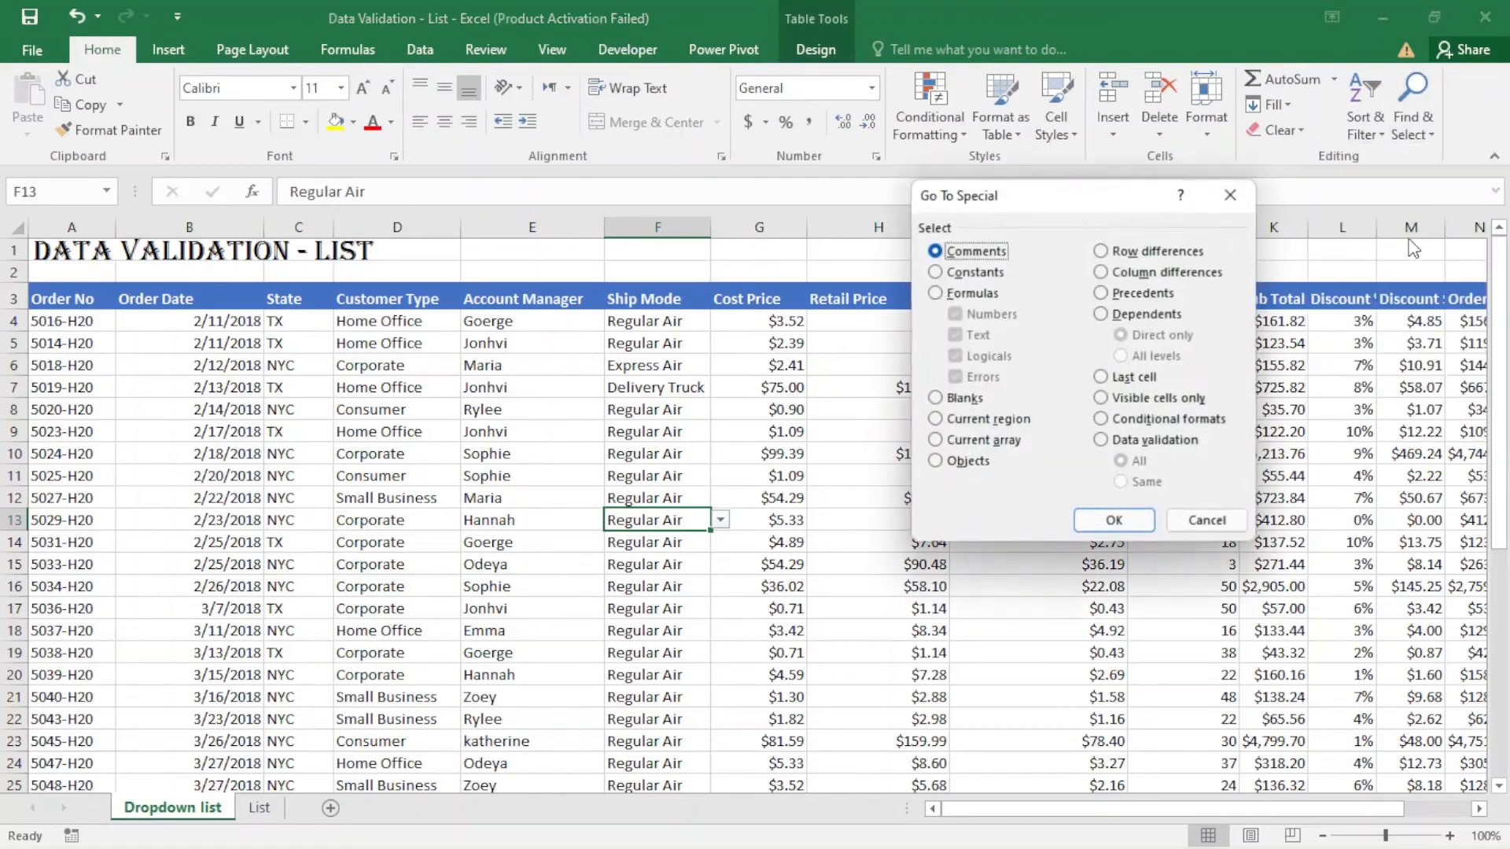
click(1125, 442)
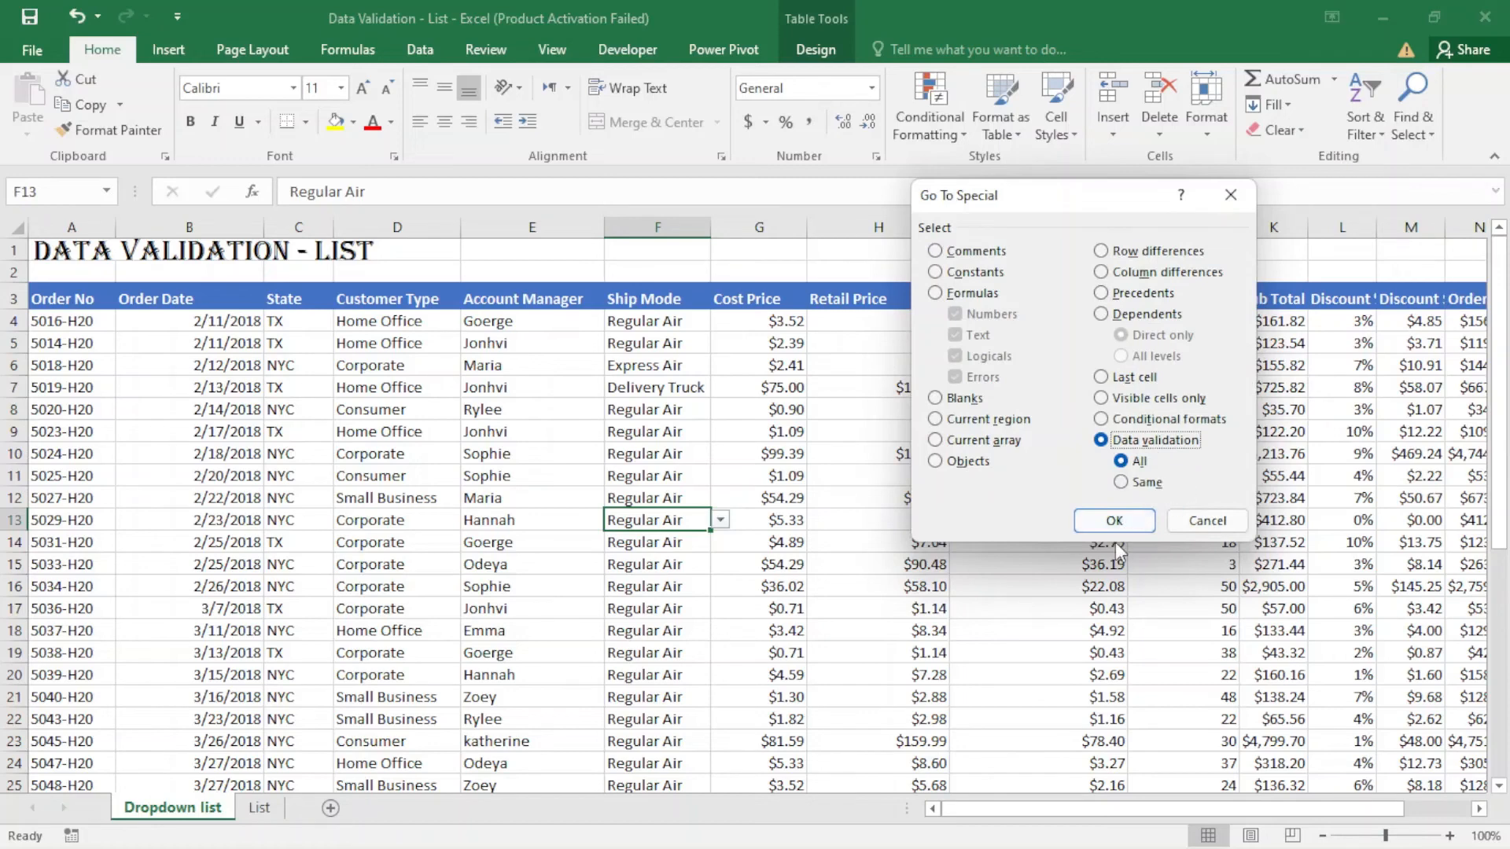
click(1130, 523)
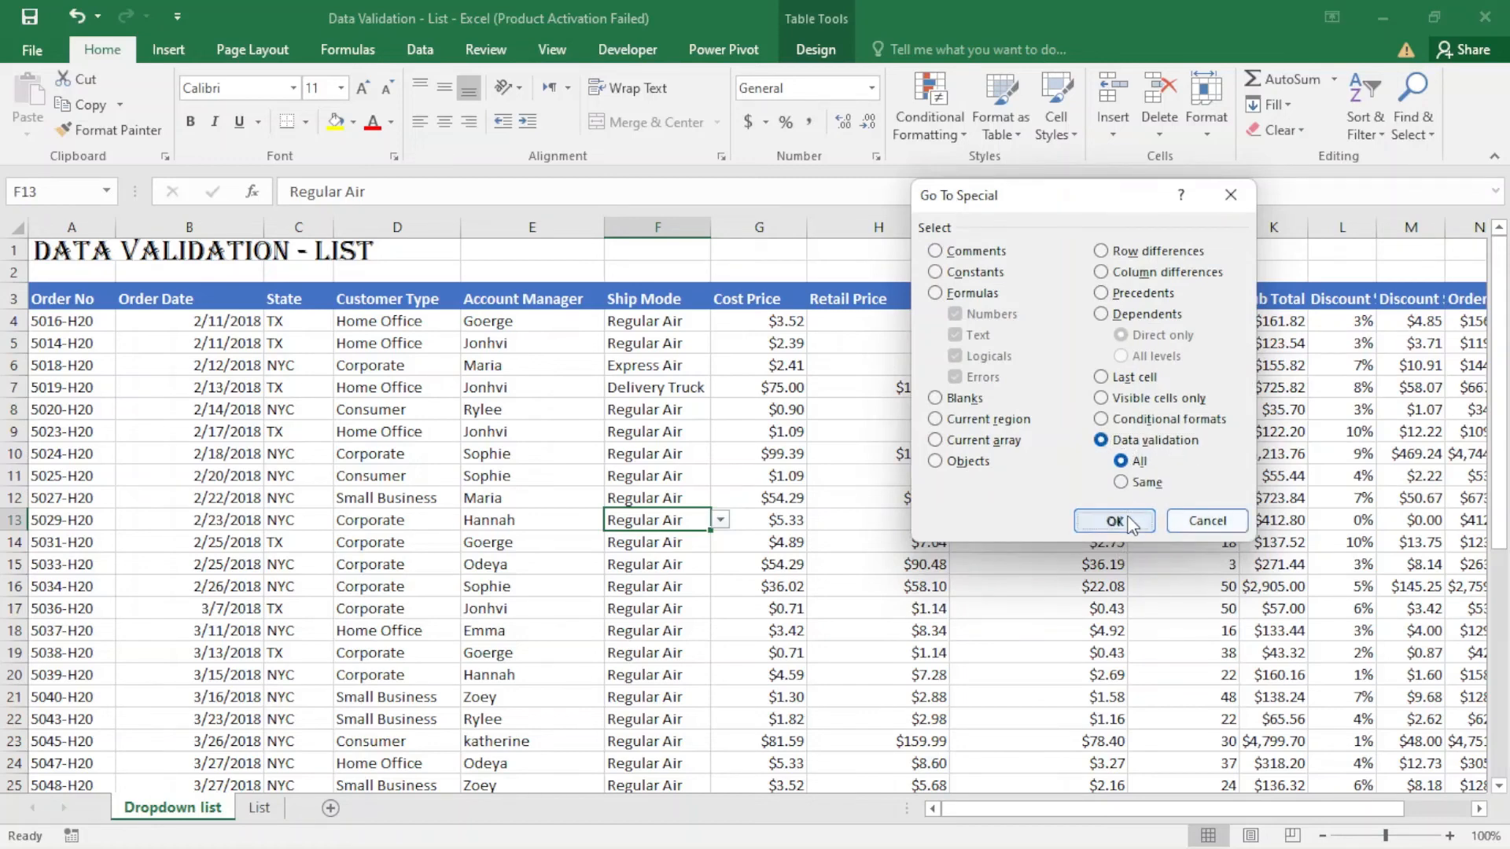